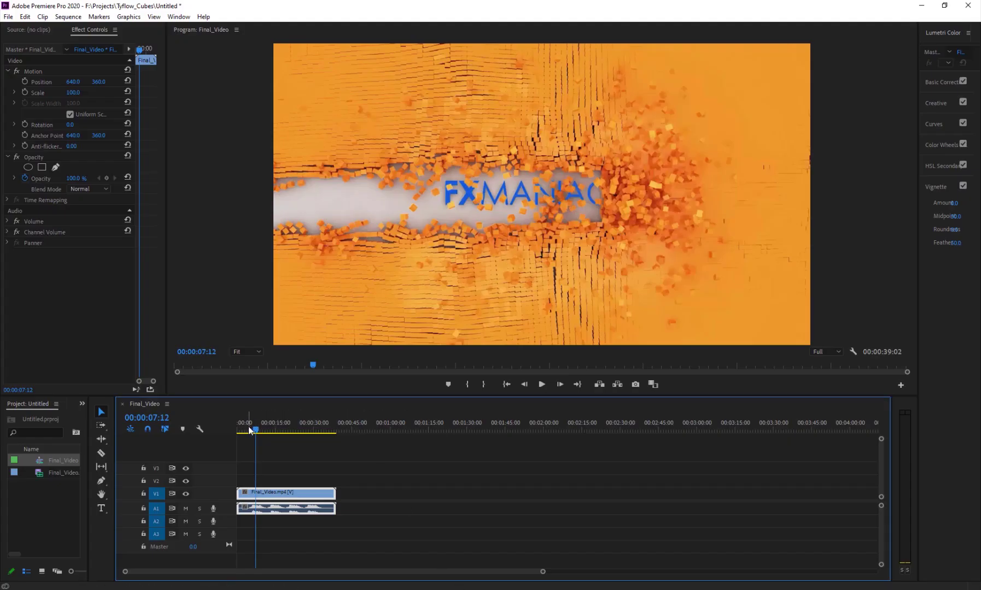
Step: Play the FXMANIAC cube-reveal sequence from the start, then resume playback from about 13 s
left_click(247, 430)
key("space")
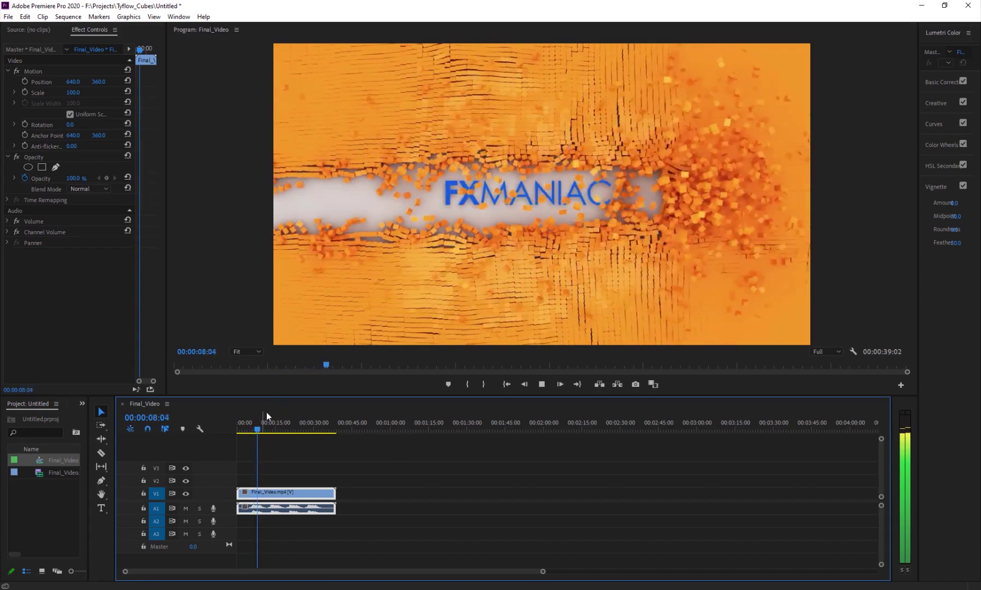
left_click_drag(259, 430, 273, 435)
key("space")
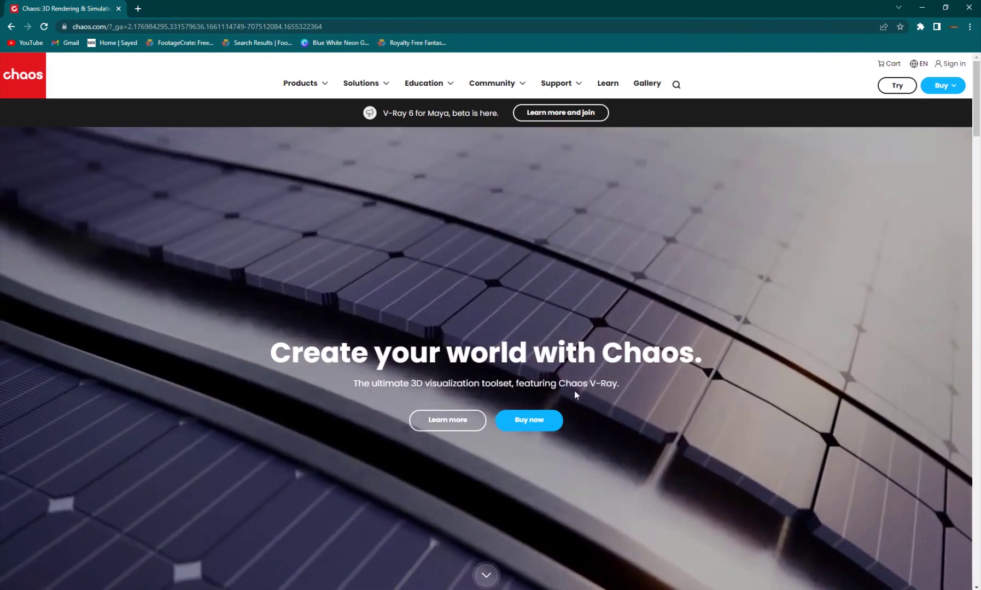
Step: Highlight the Chaos V-Ray mention on the Chaos homepage and scroll through the V-Ray product cards
left_click_drag(543, 384, 630, 385)
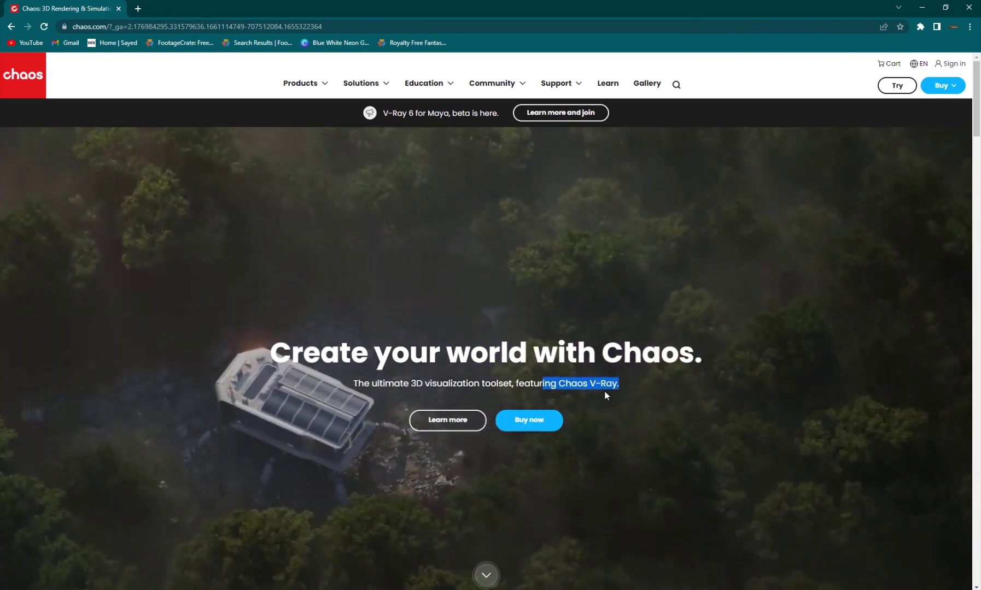
left_click(605, 395)
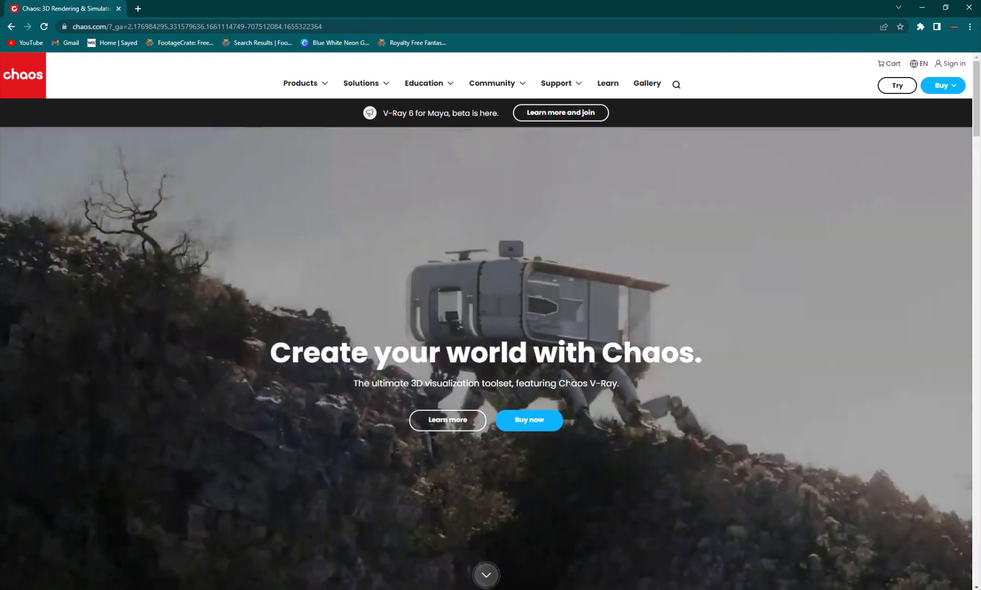
scroll(326, 360, "down", 12)
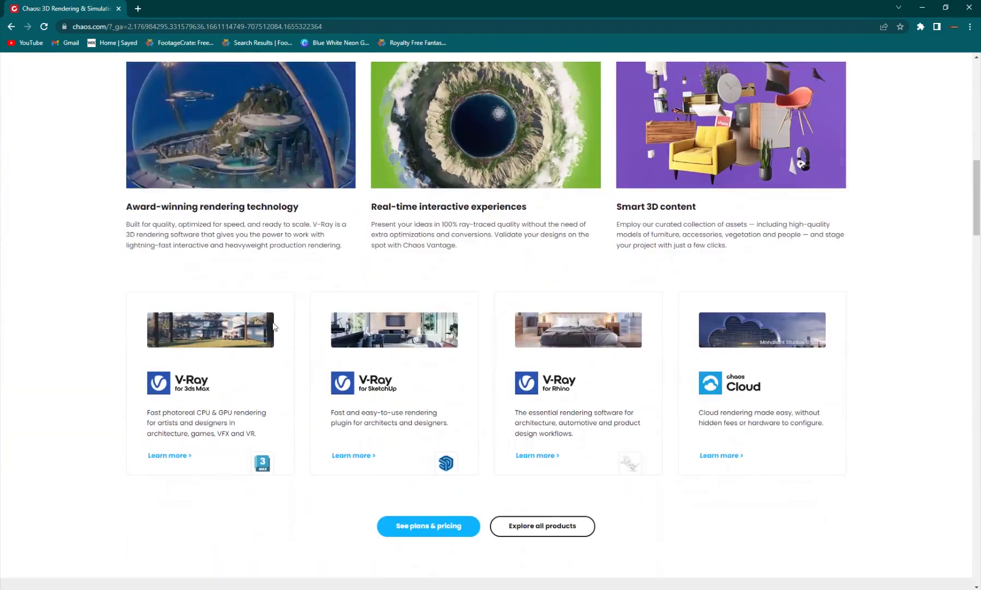
scroll(226, 298, "up", 2)
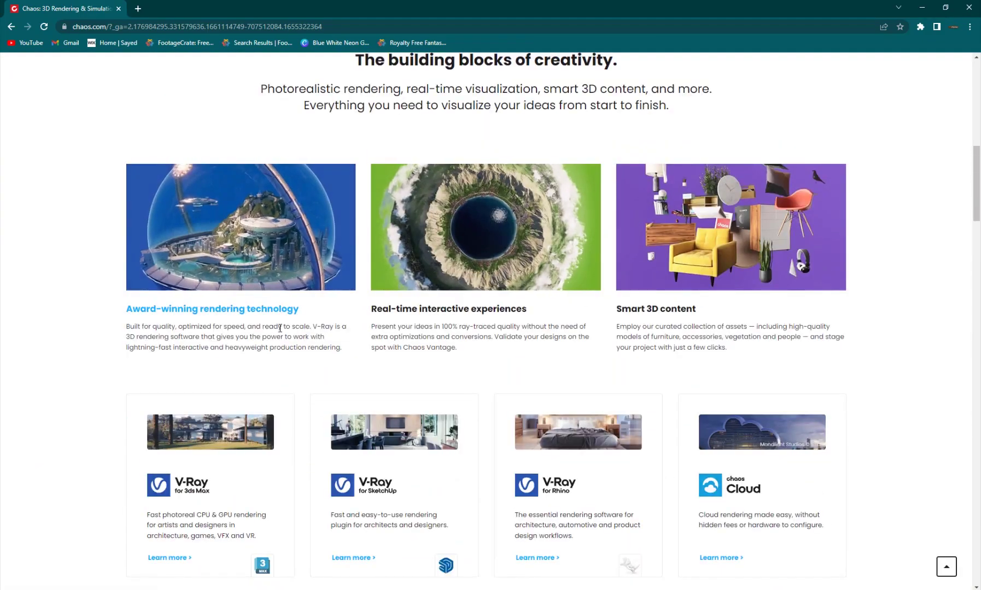
scroll(279, 330, "down", 3)
scroll(210, 314, "up", 15)
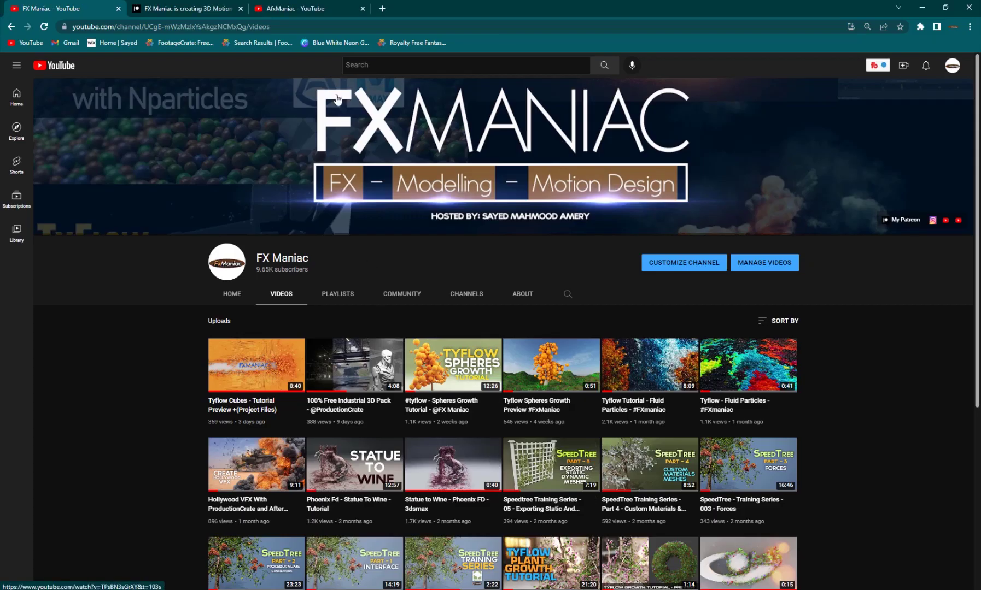
Step: Browse the creator's Patreon page, scrolling through its membership tiers and project-file posts
left_click(207, 7)
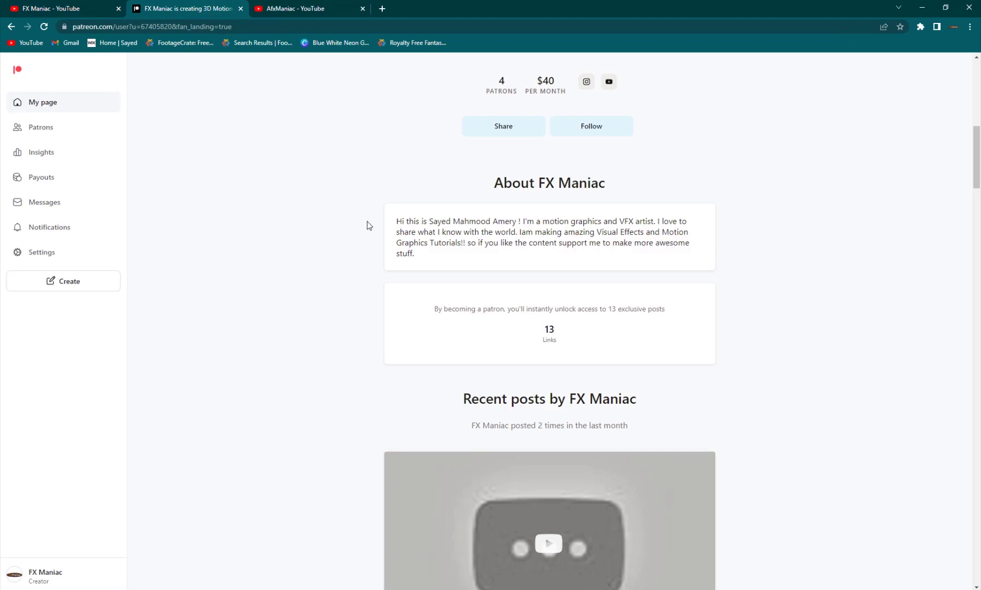
scroll(371, 249, "up", 6)
left_click_drag(512, 397, 505, 386)
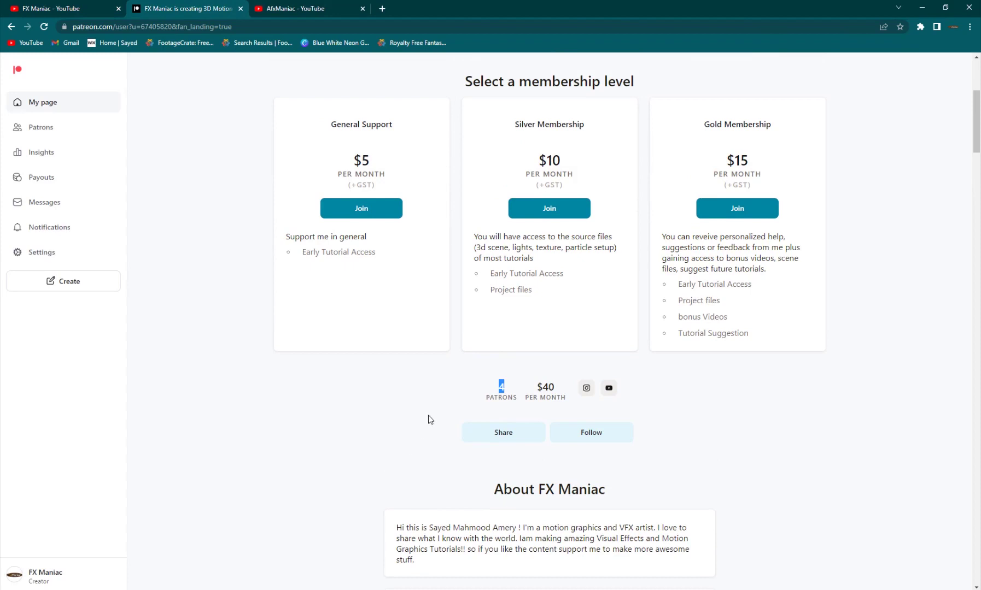
scroll(430, 419, "down", 9)
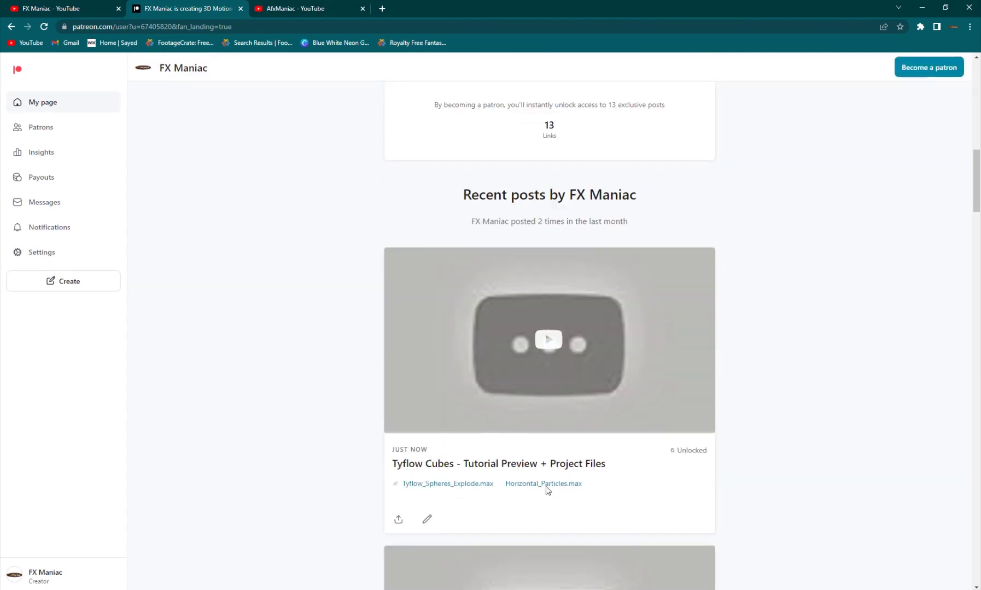
scroll(524, 484, "down", 5)
scroll(540, 492, "down", 6)
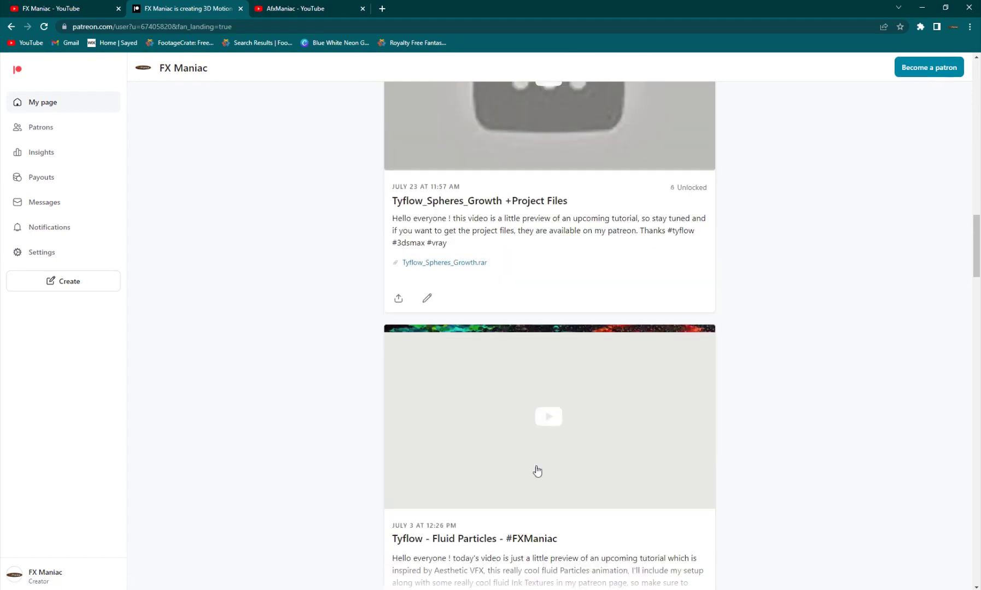
scroll(512, 427, "down", 7)
scroll(527, 400, "down", 7)
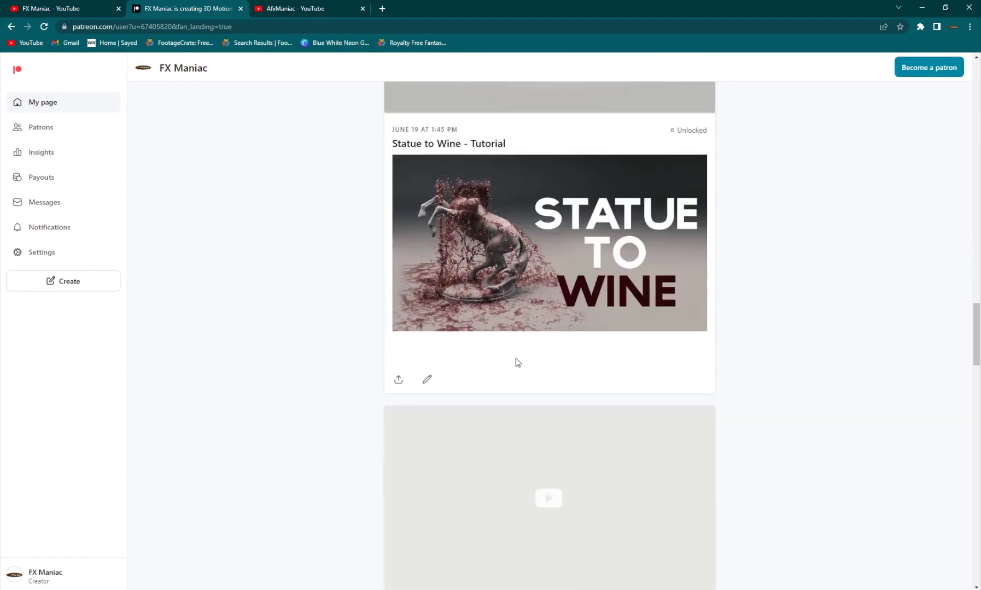
scroll(575, 367, "down", 7)
scroll(654, 361, "up", 2)
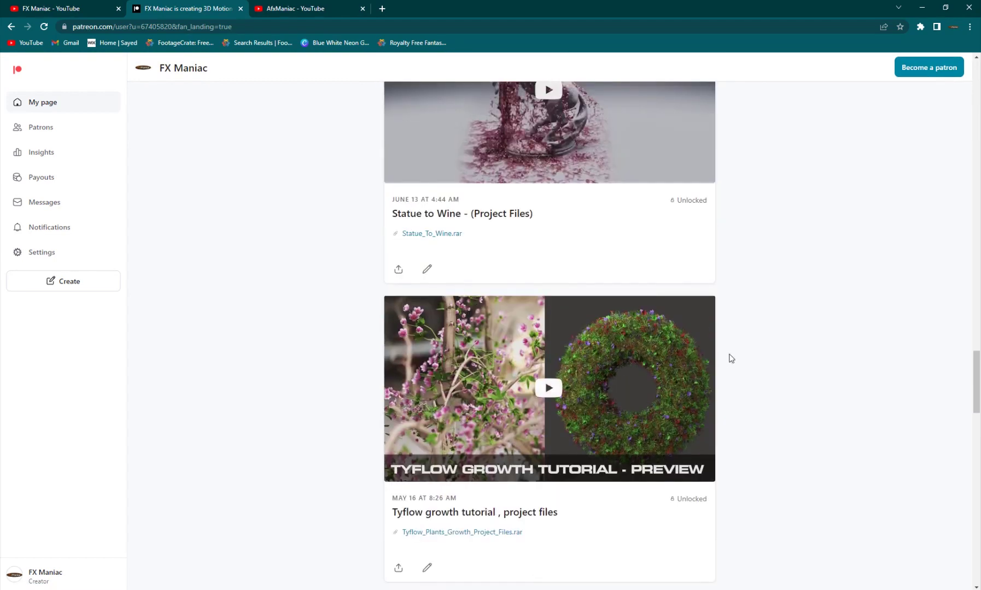
scroll(488, 391, "up", 20)
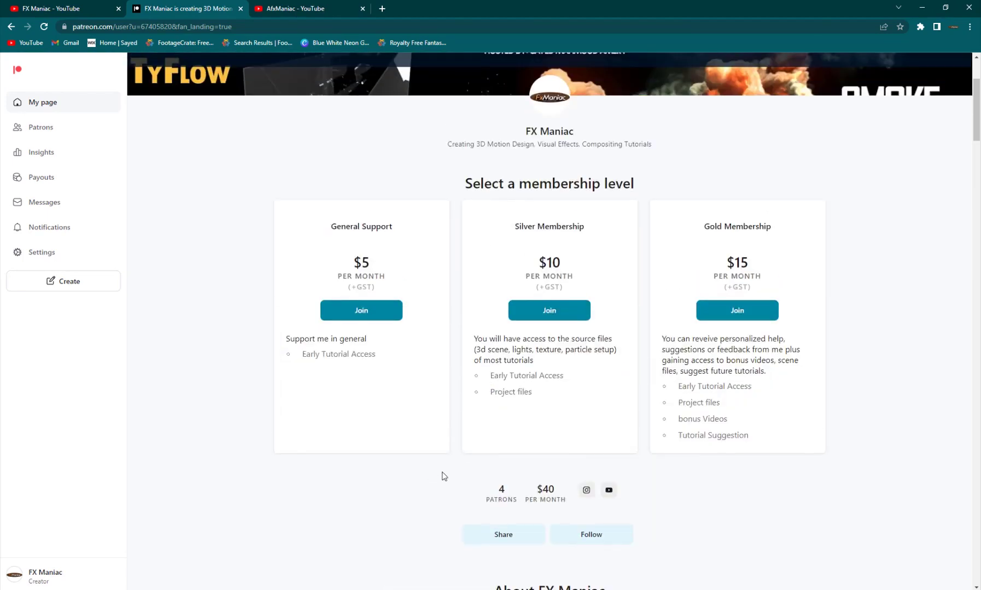
scroll(329, 485, "up", 3)
Step: Switch to the AfxManiac YouTube channel's Videos tab with Ctrl+Tab
key("ctrl+Tab")
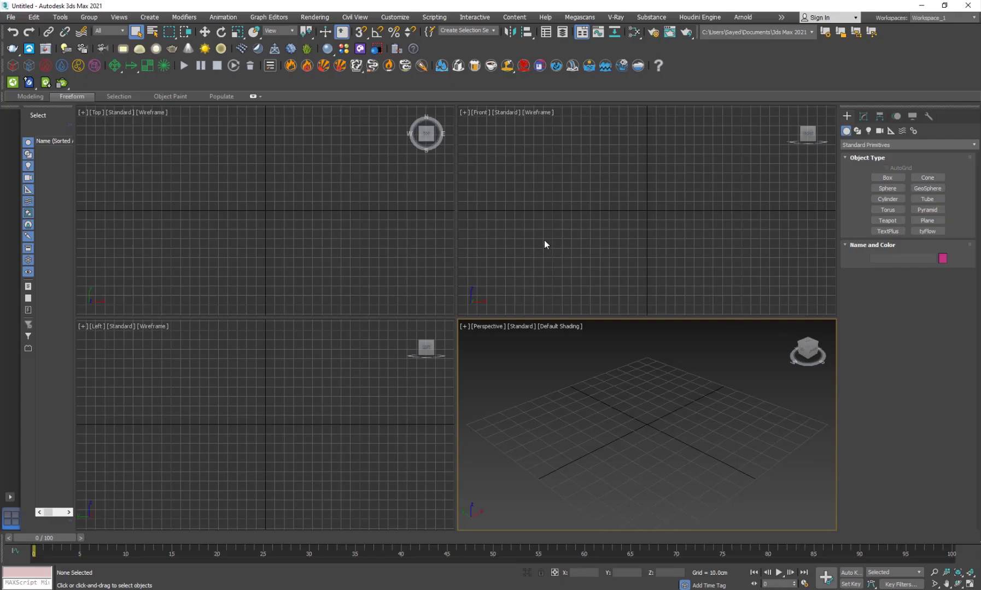
Step: Maximize the Perspective viewport with Alt+W and pan the view
left_click(544, 244)
left_click(359, 270)
left_click(619, 390)
key("alt+w")
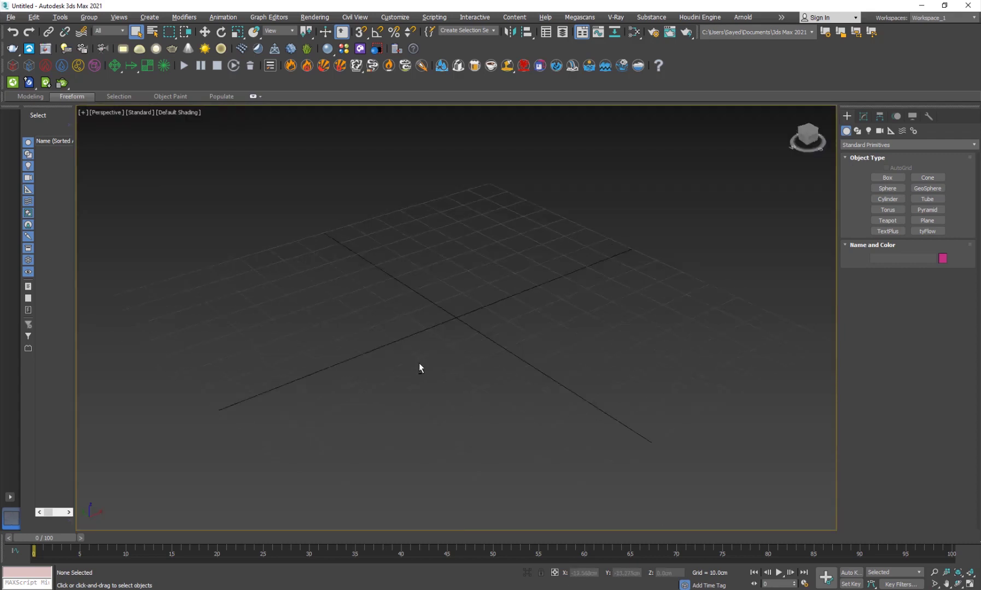
middle_click_drag(405, 364, 471, 338)
Step: Draw a Plane across the grid and zero its X and Y positions
left_click(927, 220)
left_click_drag(322, 330, 613, 329)
right_click(608, 328)
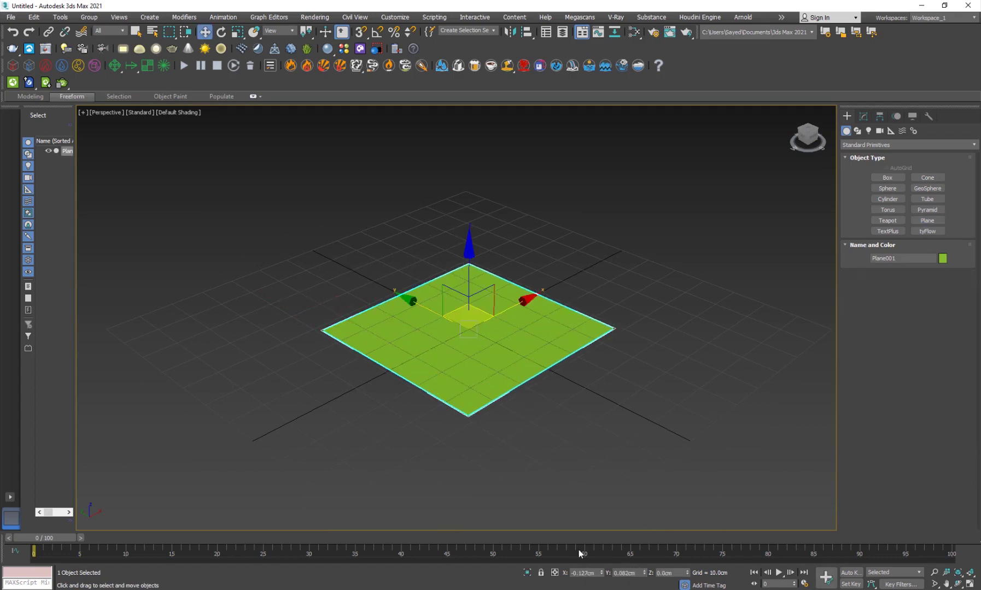
right_click(601, 574)
right_click(645, 575)
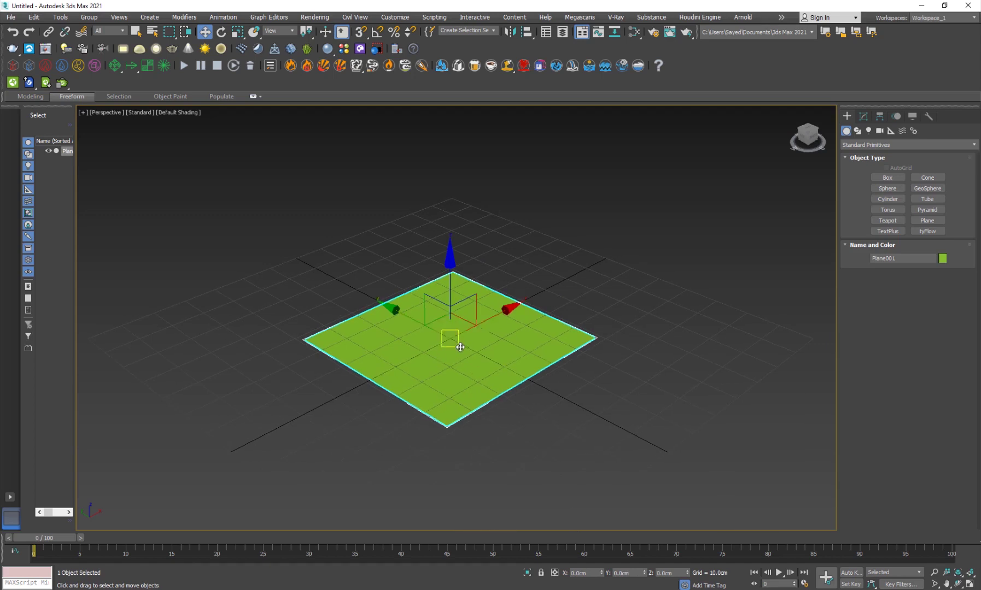
Step: Scale the plane up to fill the view, then orbit to a lower angle
scroll(449, 342, "down", 5)
key("r")
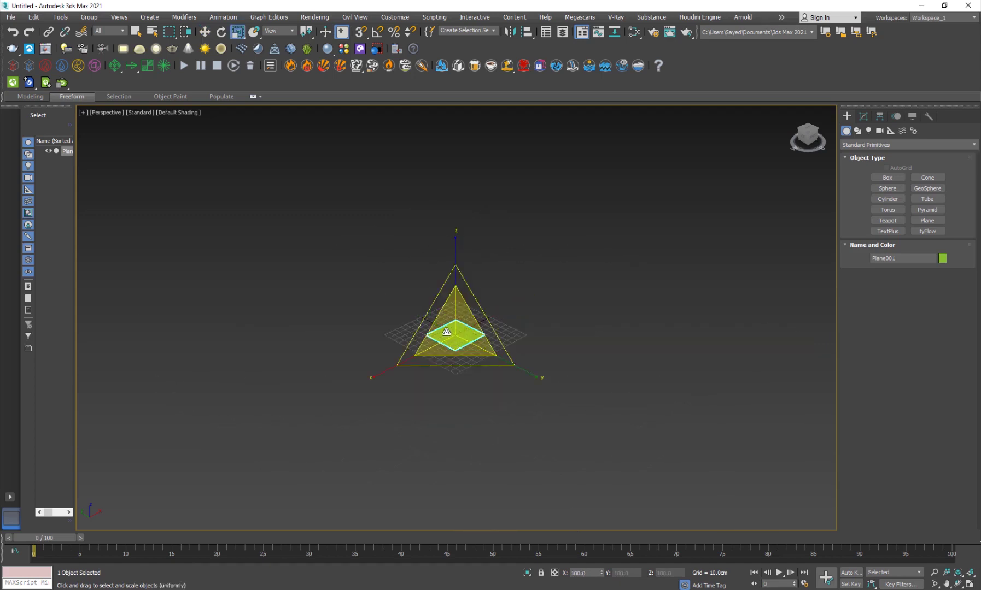
left_click_drag(446, 332, 842, 376)
key("w")
scroll(545, 372, "up", 2)
key("r")
left_click_drag(455, 338, 468, 311)
key("w")
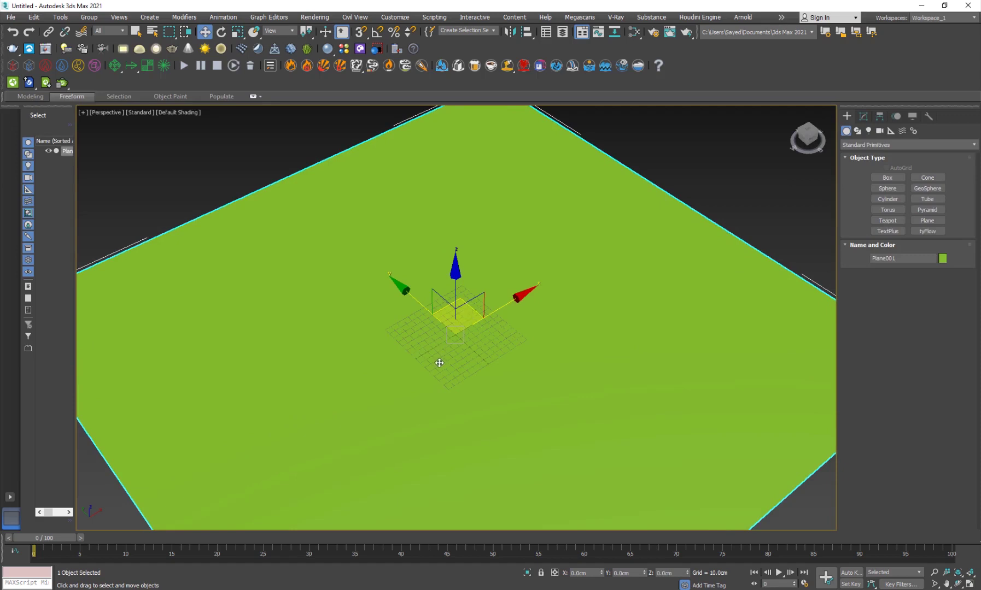
middle_click_drag(441, 363, 361, 372, "alt")
mouse_move(444, 359)
middle_mouse_down("alt")
mouse_move(351, 371)
mouse_move(346, 340)
mouse_move(340, 355)
middle_mouse_up("alt")
Step: Show edged faces and set the plane's Length and Width Segs to 100 each
key("F4")
left_click(862, 118)
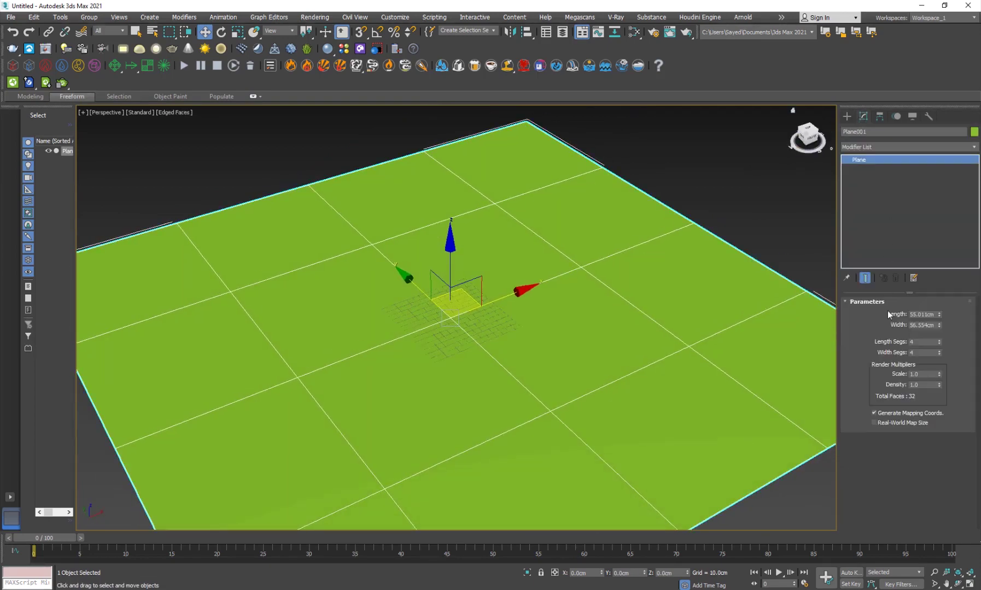
left_click_drag(836, 291, 845, 290)
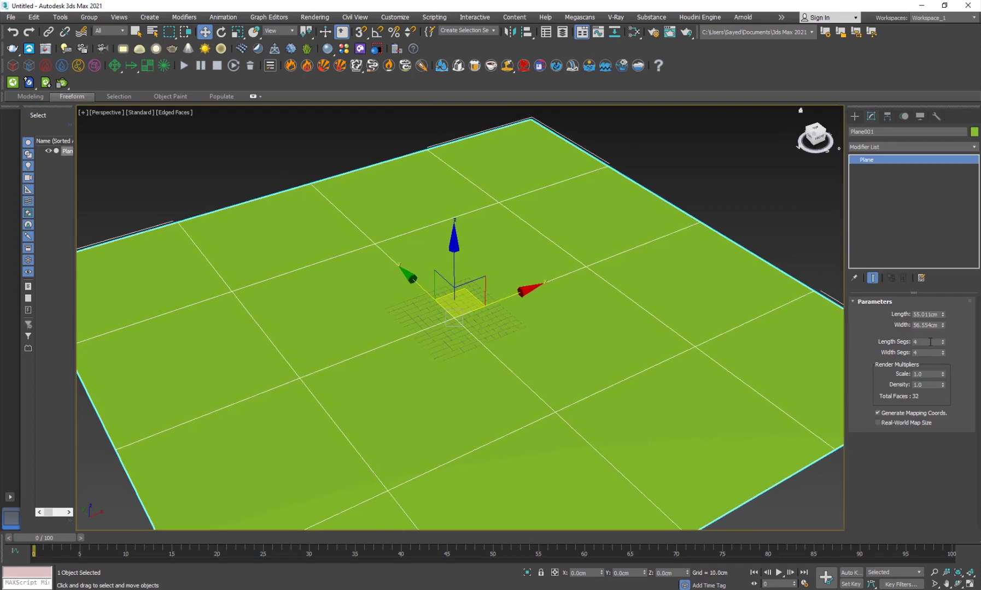
type("100")
key("Tab")
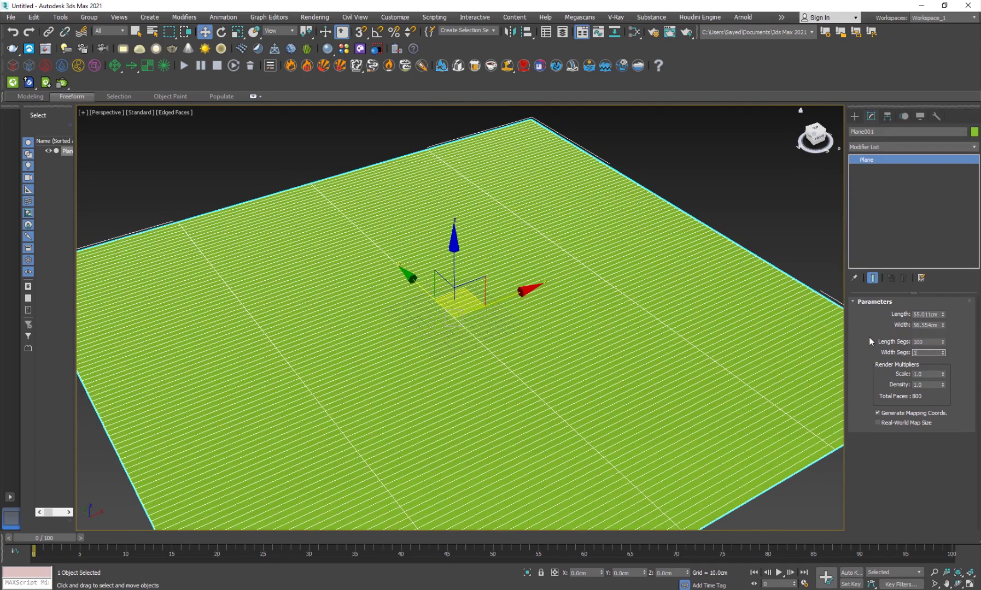
type("100")
key("Return")
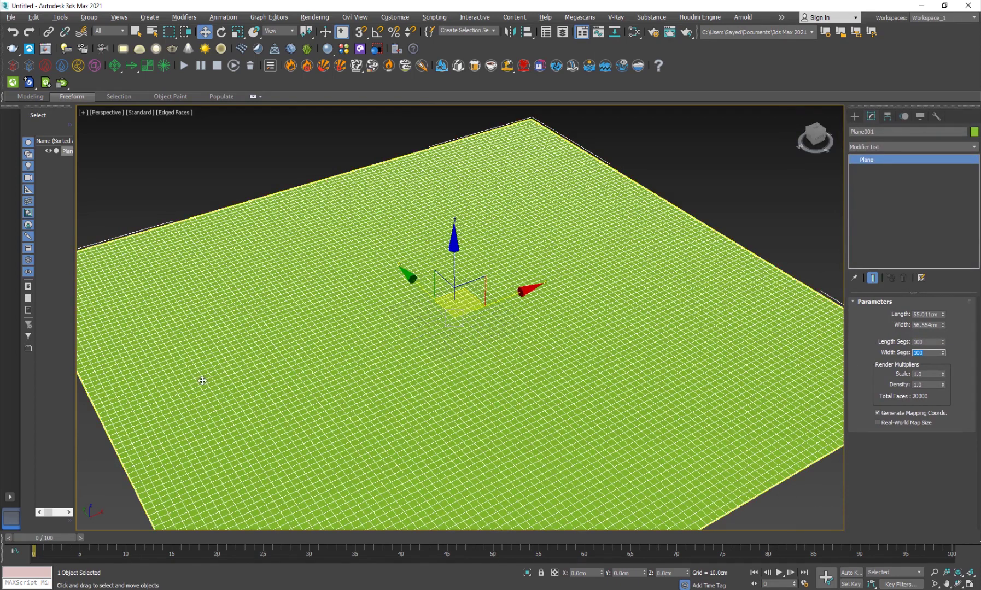
Step: Zoom out and orbit to a lower oblique view of the dense plane
scroll(401, 318, "up", 5)
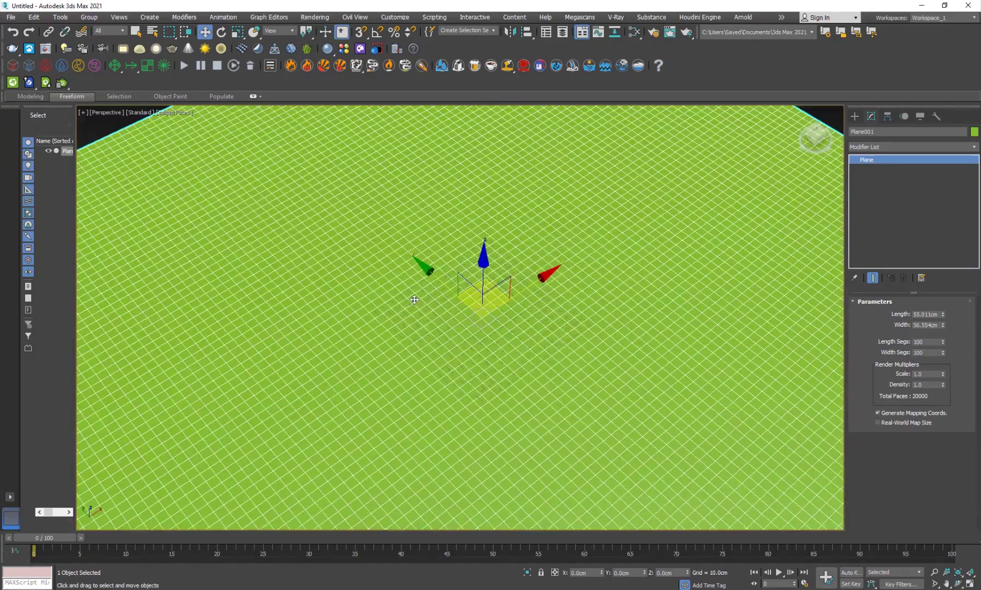
scroll(402, 328, "down", 5)
scroll(434, 330, "up", 5)
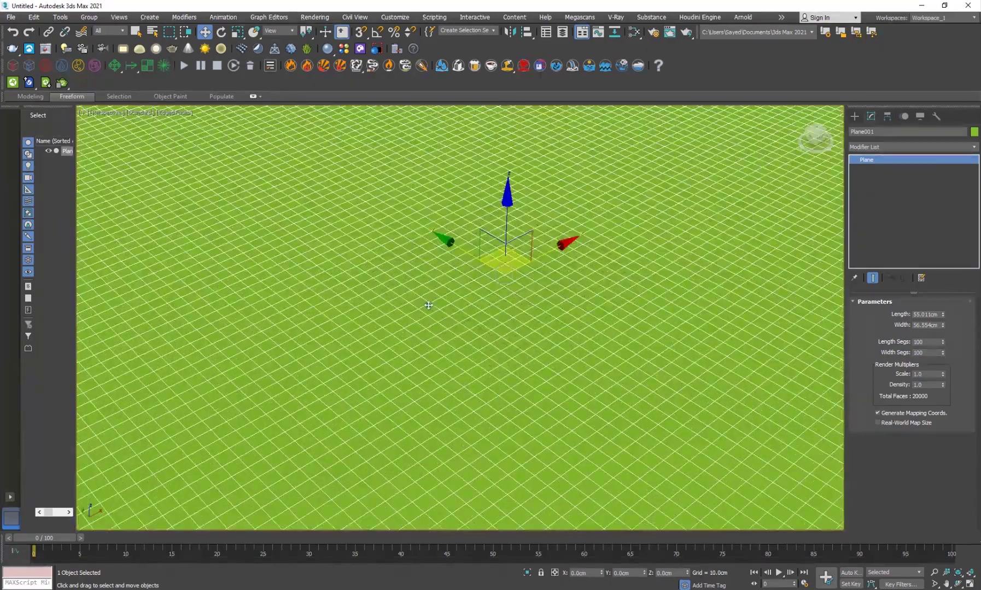
scroll(432, 304, "down", 5)
scroll(440, 312, "up", 5)
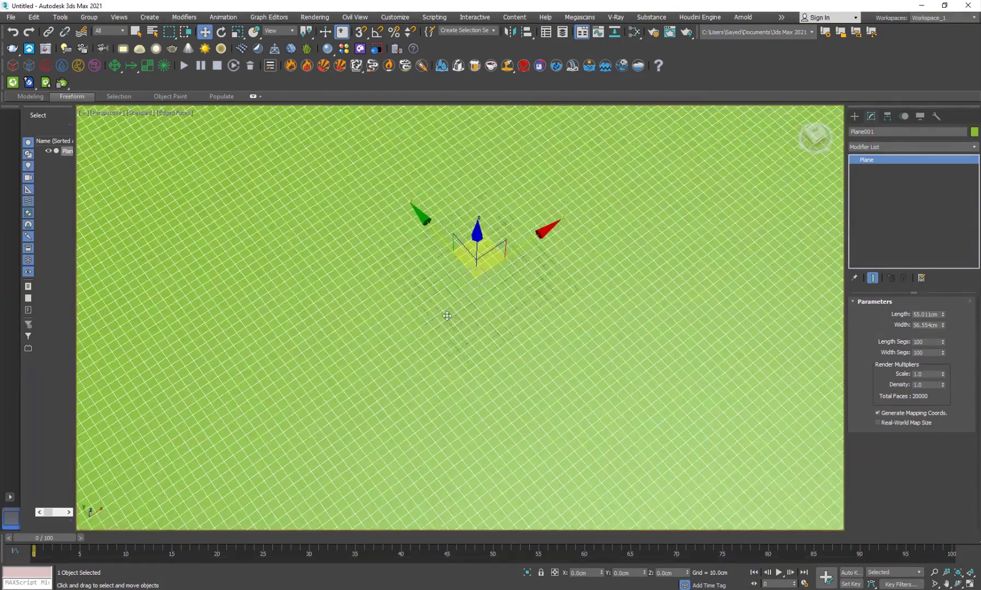
scroll(442, 315, "up", 2)
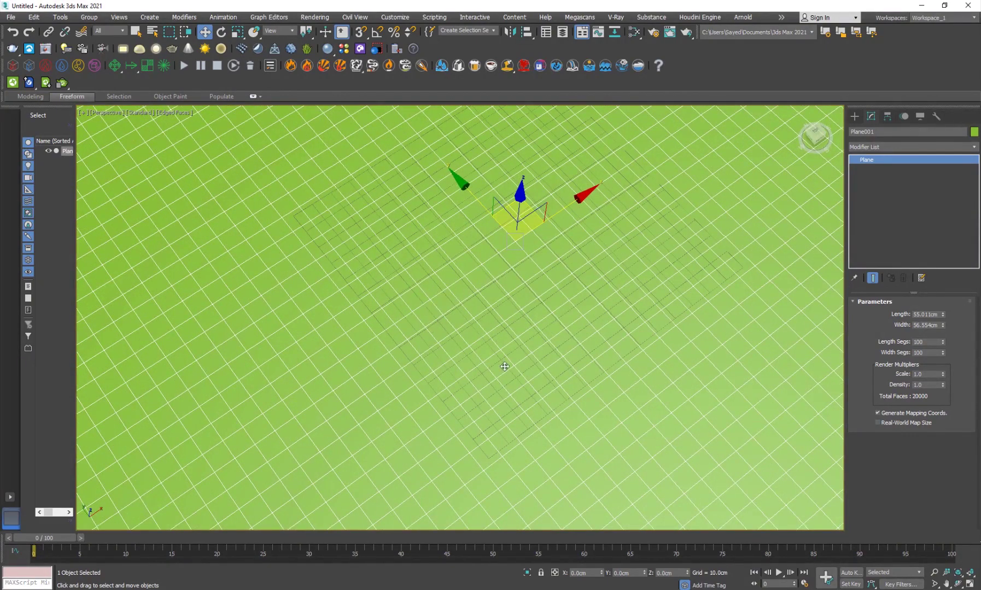
scroll(476, 302, "down", 5)
middle_click_drag(510, 385, 508, 352, "alt")
Step: Create a tyFlow object in the scene
left_click(855, 116)
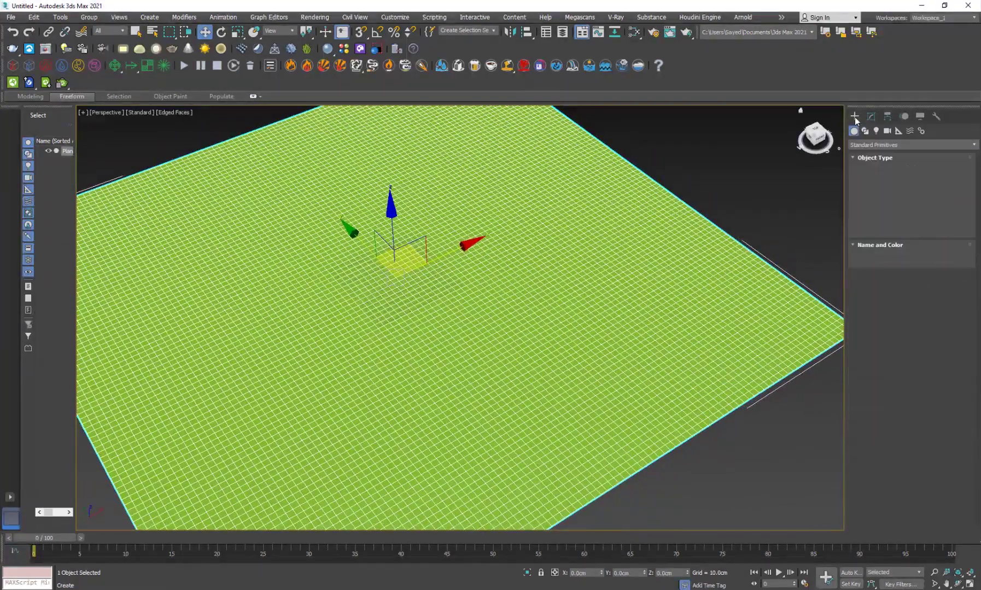
left_click(931, 232)
left_click(756, 215)
left_click_drag(756, 215, 764, 220)
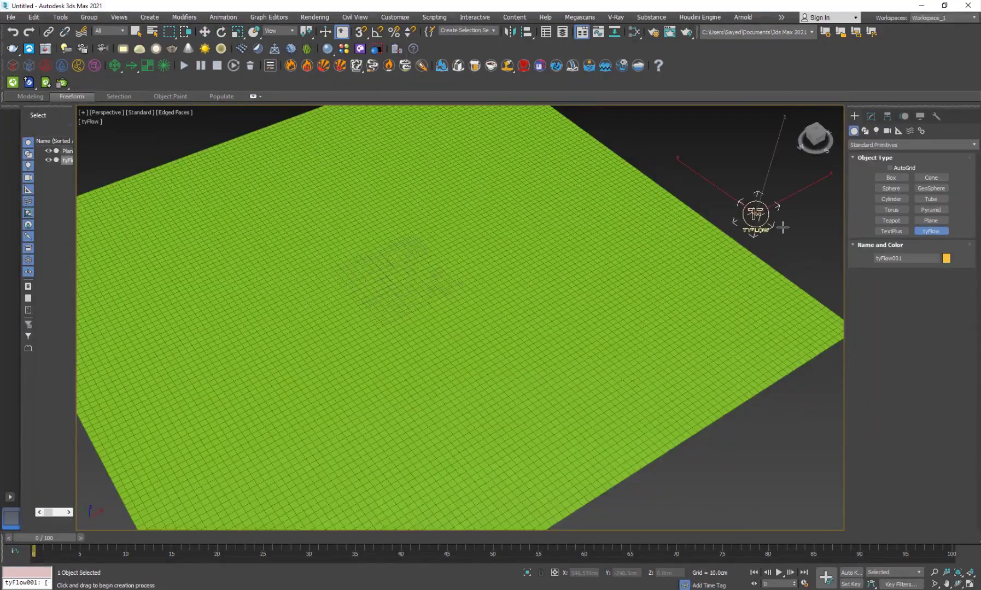
key("w")
Step: Open the tyFlow flow editor and resize and reposition its window
left_click(872, 118)
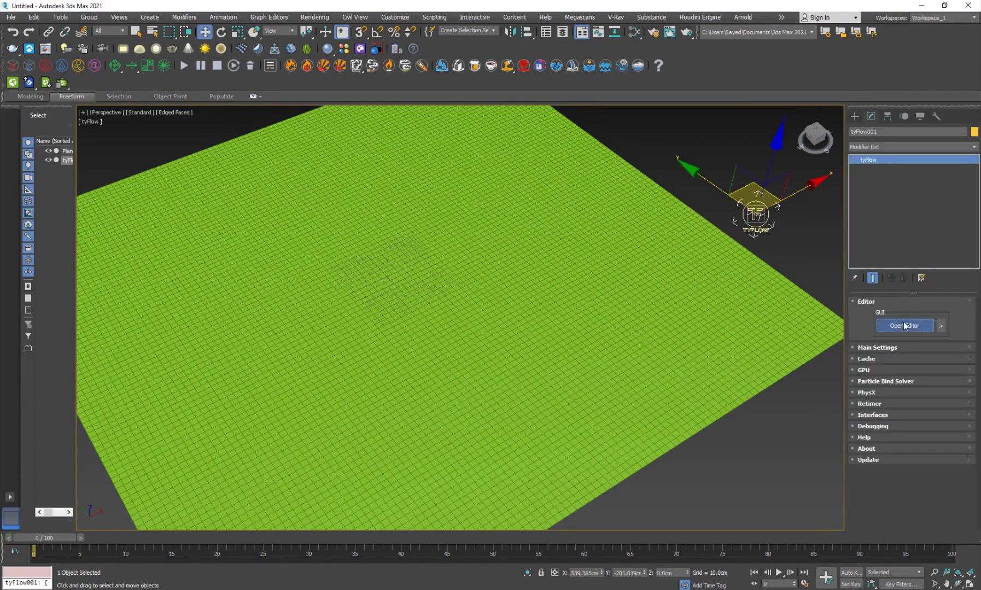
left_click(905, 327)
left_click_drag(188, 156, 403, 156)
scroll(270, 348, "down", 3)
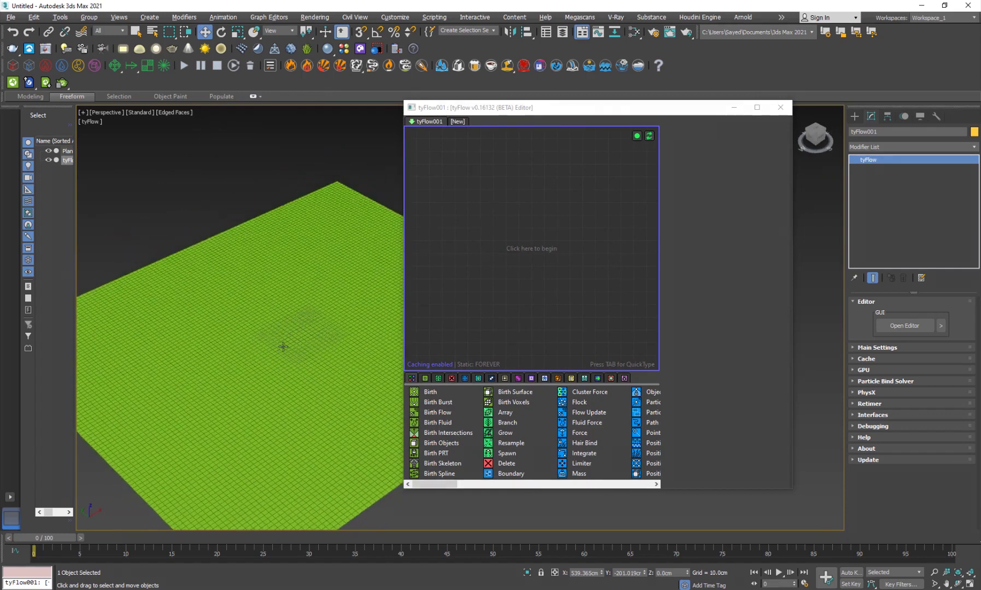
scroll(292, 313, "up", 5)
left_click_drag(492, 102, 643, 81)
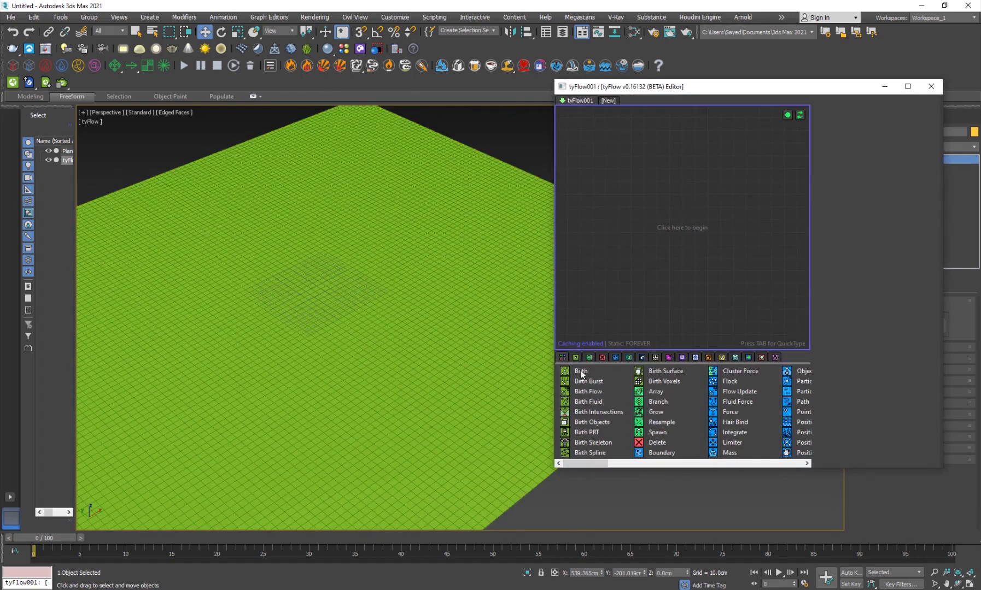
Step: Add a Birth event to the flow; a trial Shape operator is inserted and deleted
left_click_drag(580, 371, 642, 288)
left_click(636, 261)
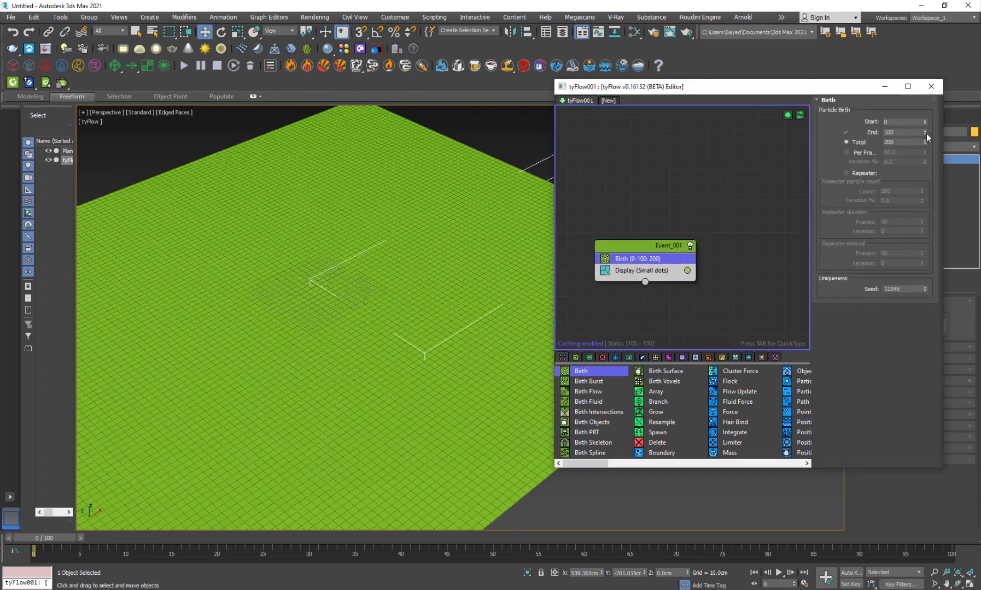
left_click(663, 246)
key("Tab")
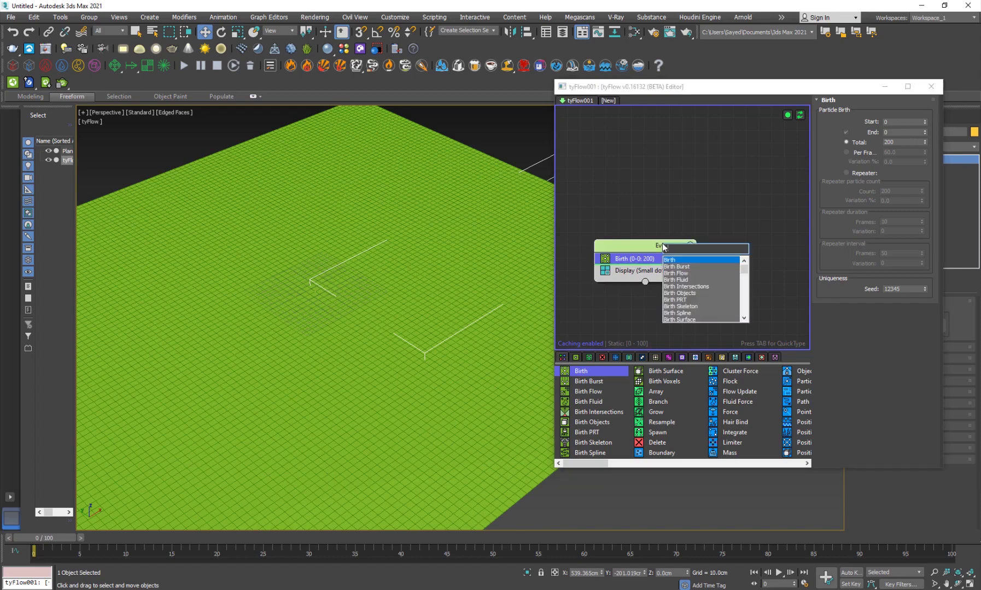
type("shape")
key("Return")
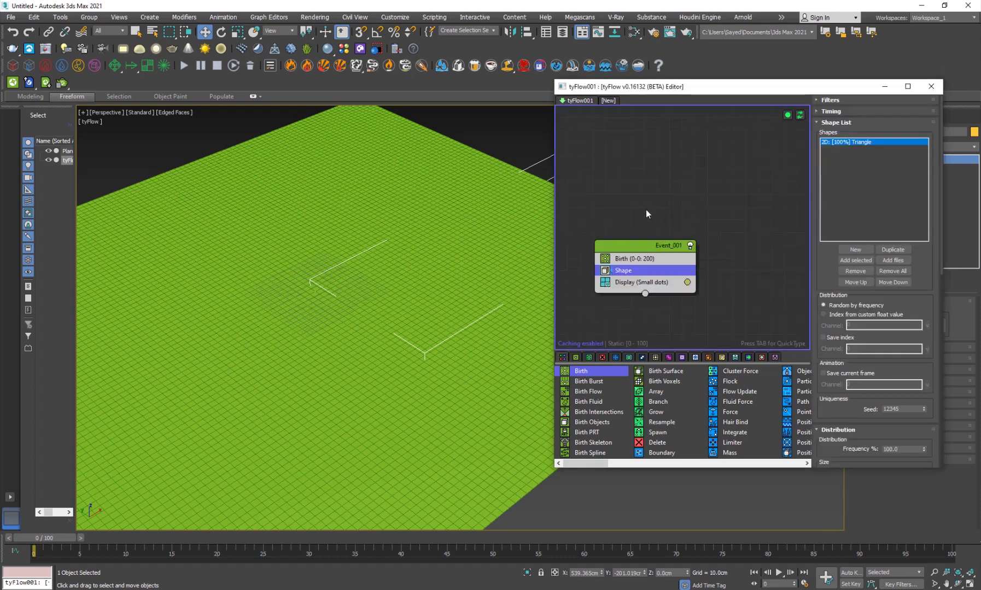
key("Delete")
left_click(660, 258)
Step: Add a Position Object operator and pick Plane001 as its source
key("Tab")
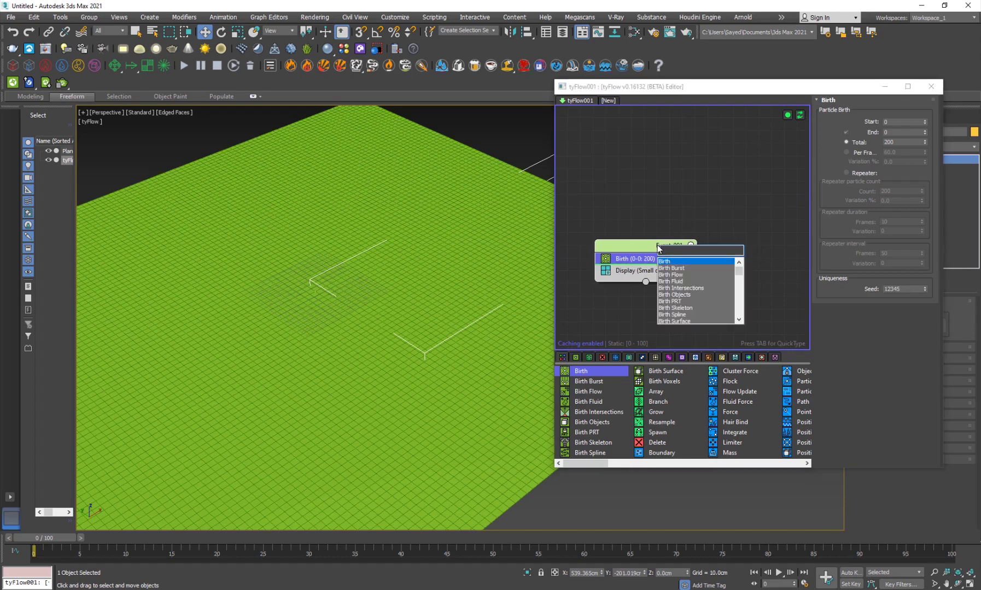
type("pos")
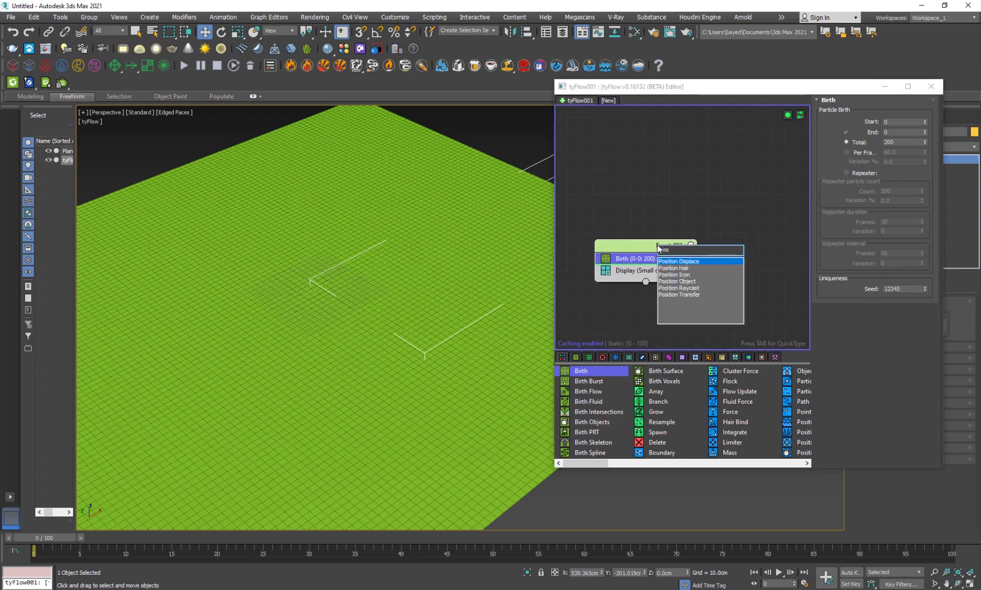
key("Down")
key("Down")
key("Down")
key("Return")
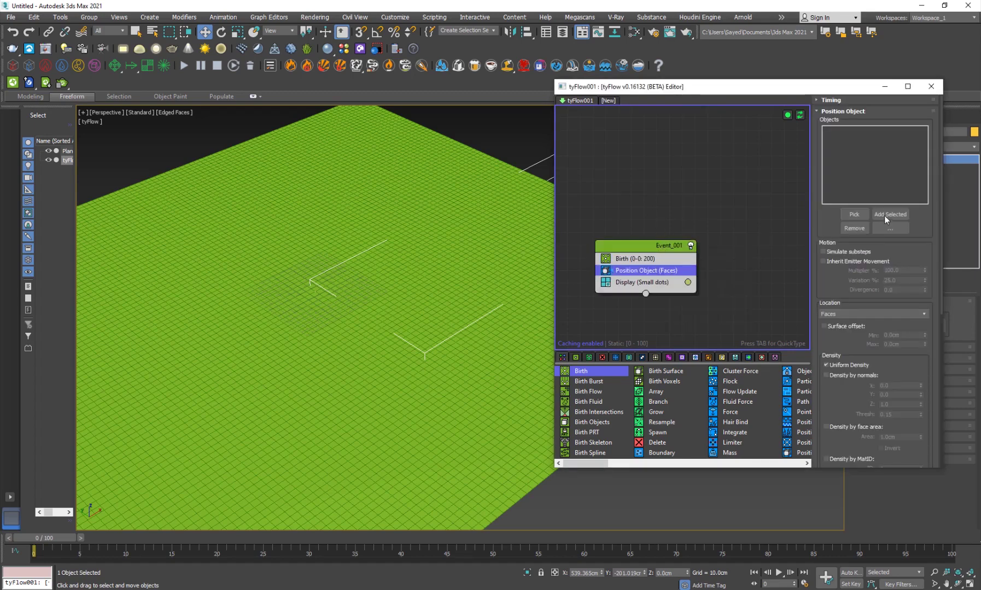
left_click(854, 214)
left_click(471, 289)
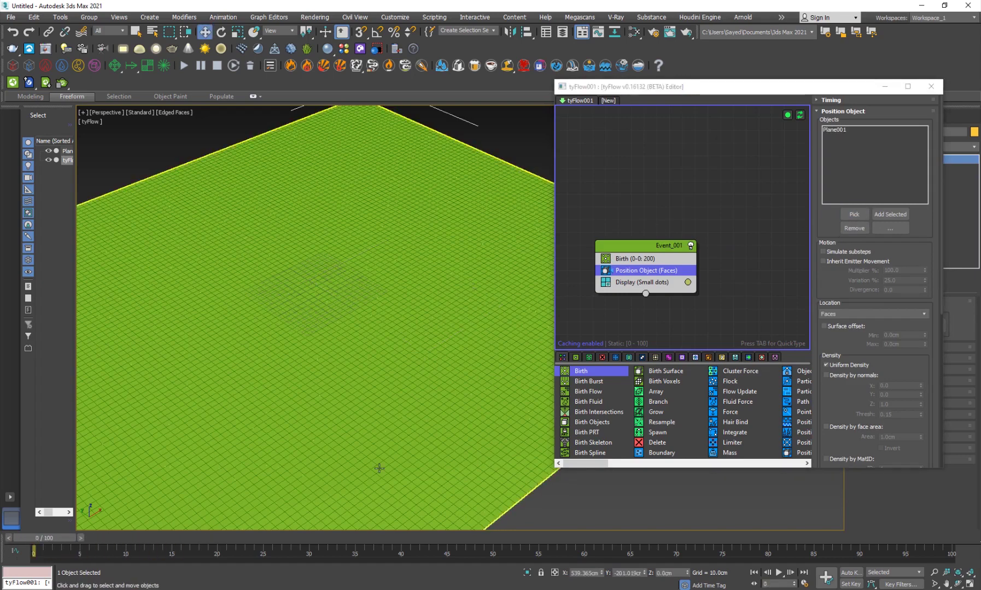
Step: Set the particle display colour to white
left_click(687, 282)
left_click_drag(799, 366, 795, 389)
left_click(874, 402)
scroll(375, 315, "down", 5)
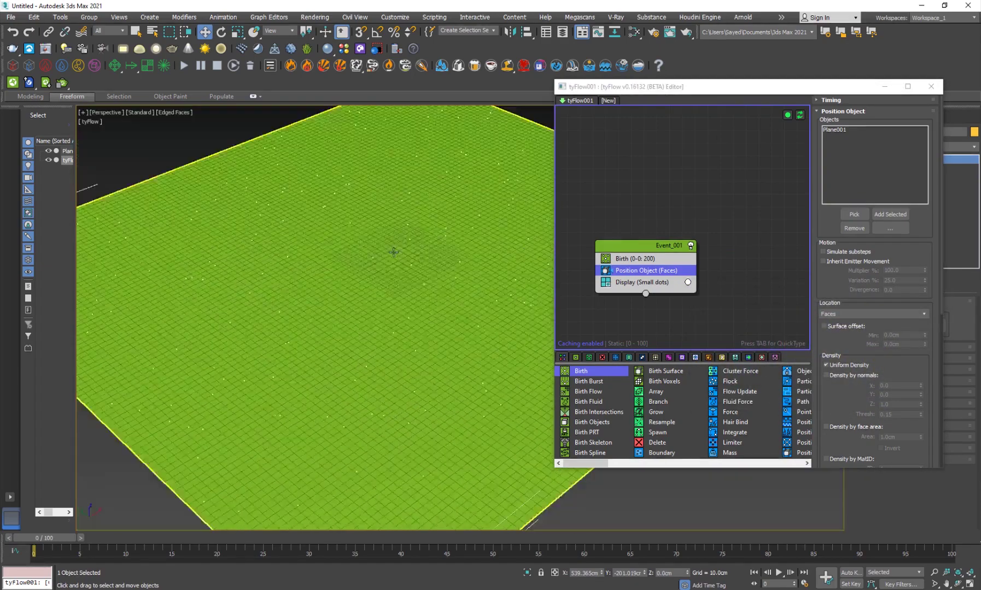
scroll(347, 304, "up", 3)
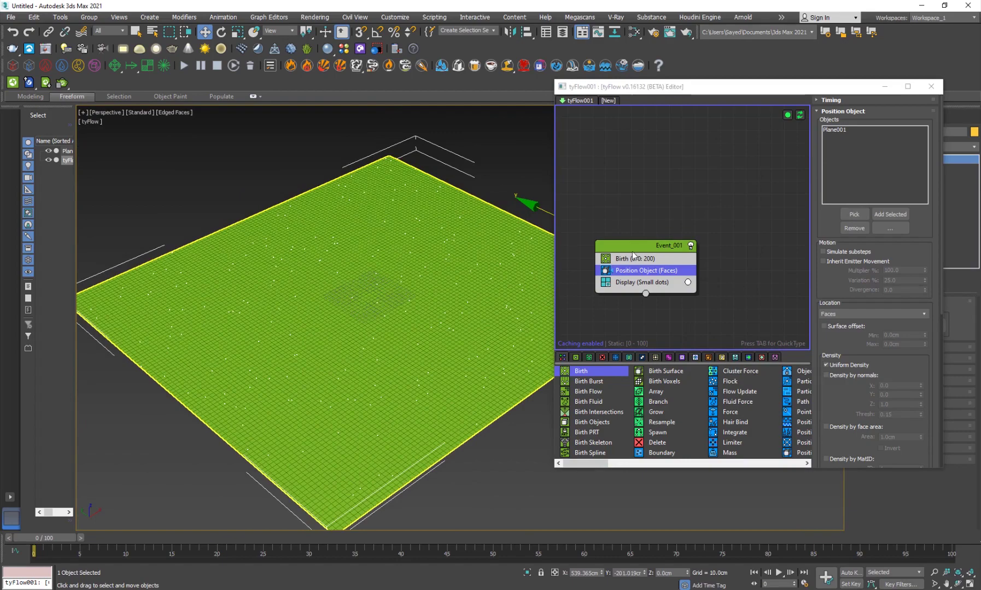
left_click(440, 273)
left_click(497, 470)
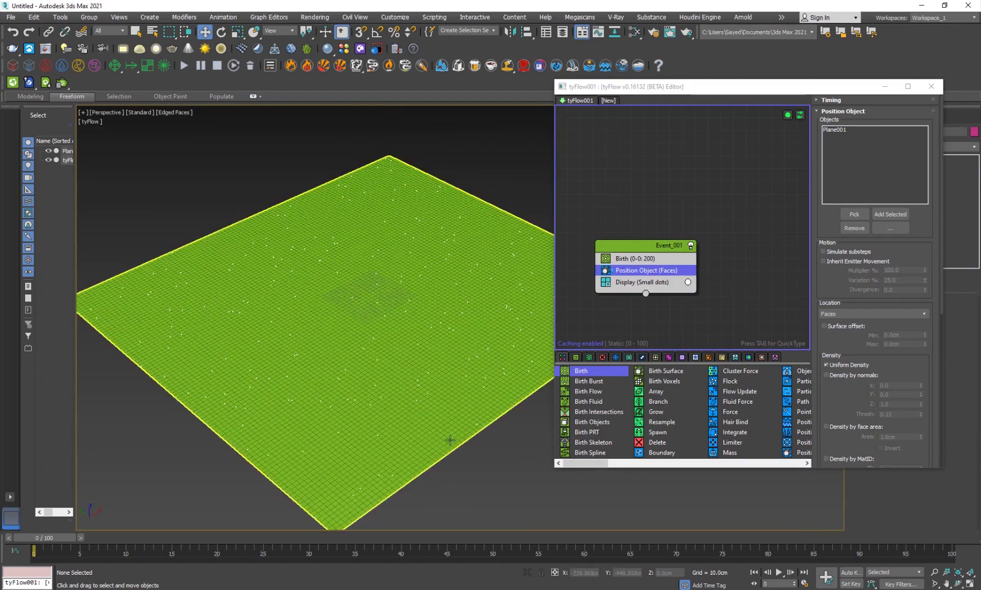
scroll(409, 383, "up", 8)
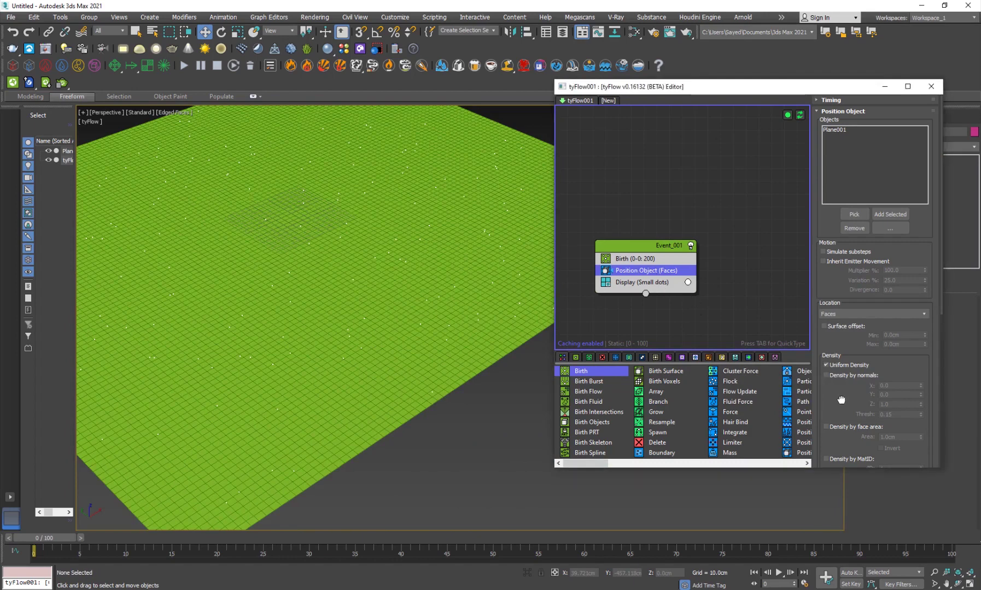
scroll(837, 286, "down", 1)
Step: Set Position Object's Location to Vertices In Order and hide edged faces
left_click(836, 297)
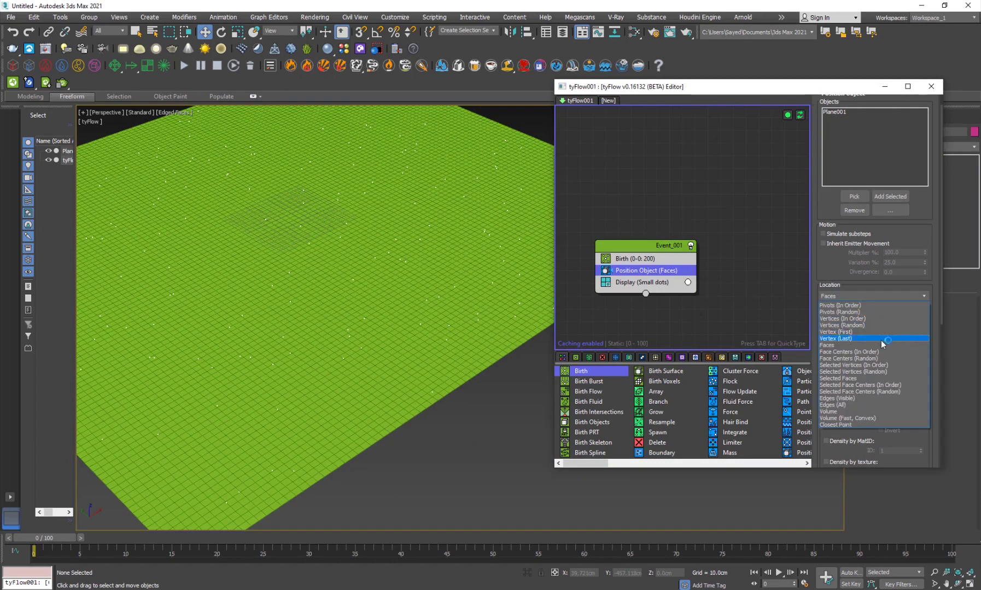
left_click(846, 318)
key("F4")
scroll(426, 389, "up", 5)
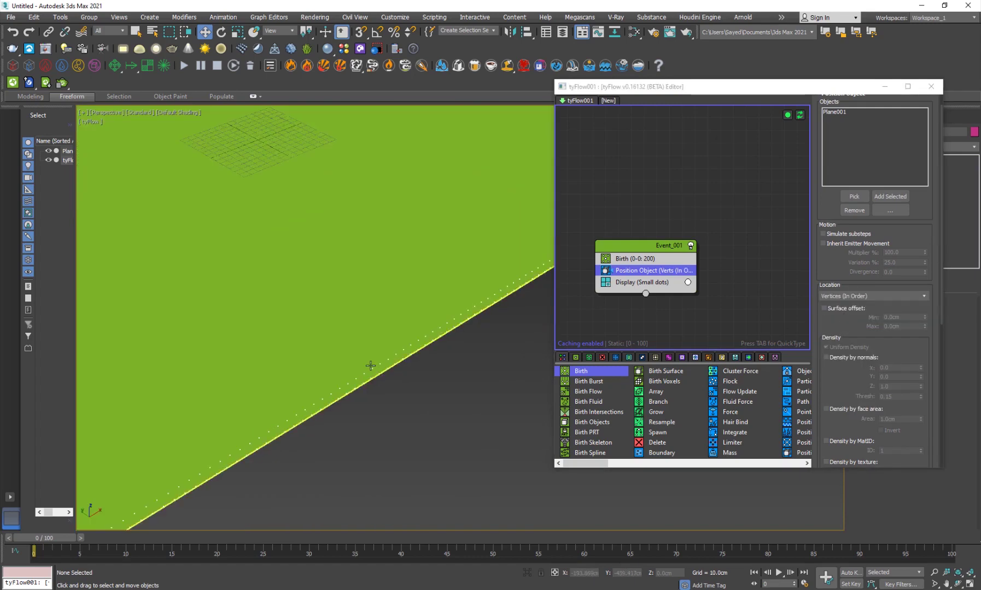
scroll(377, 367, "down", 6)
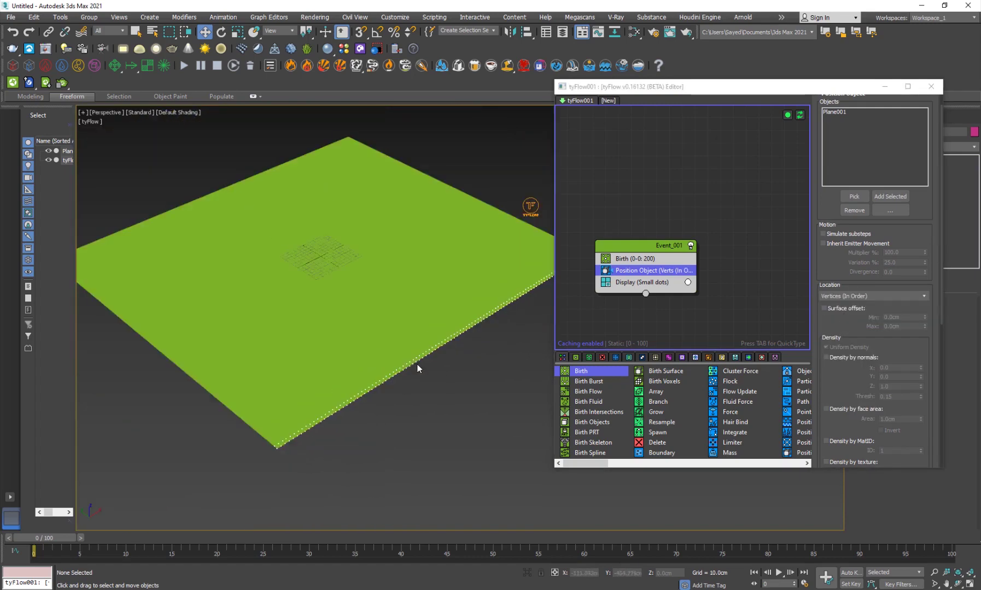
Step: Raise the Birth operator's Total to 10500 and turn off edged faces with F4
left_click(634, 258)
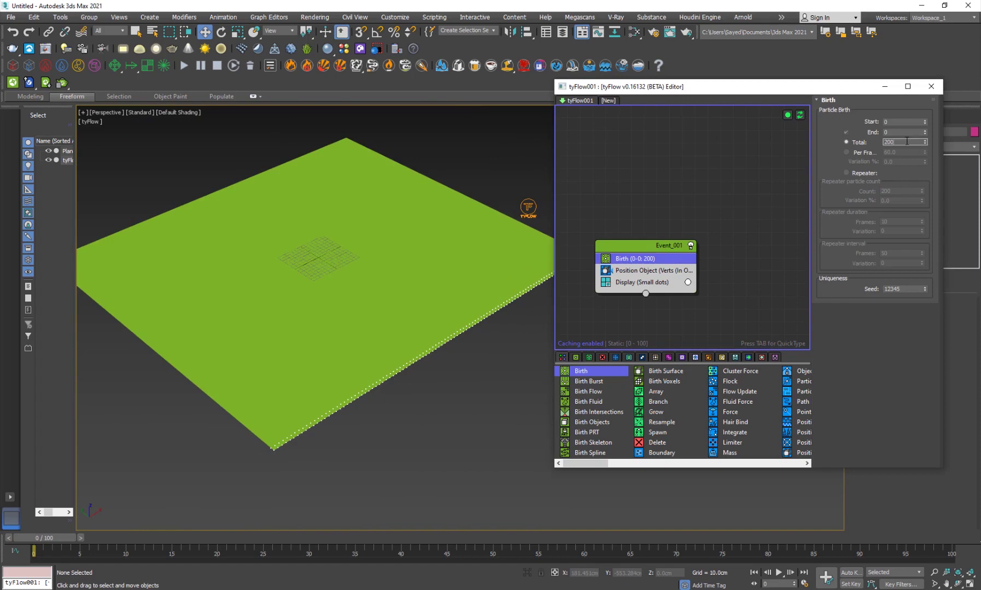
type("0")
key("Return")
scroll(357, 357, "down", 1)
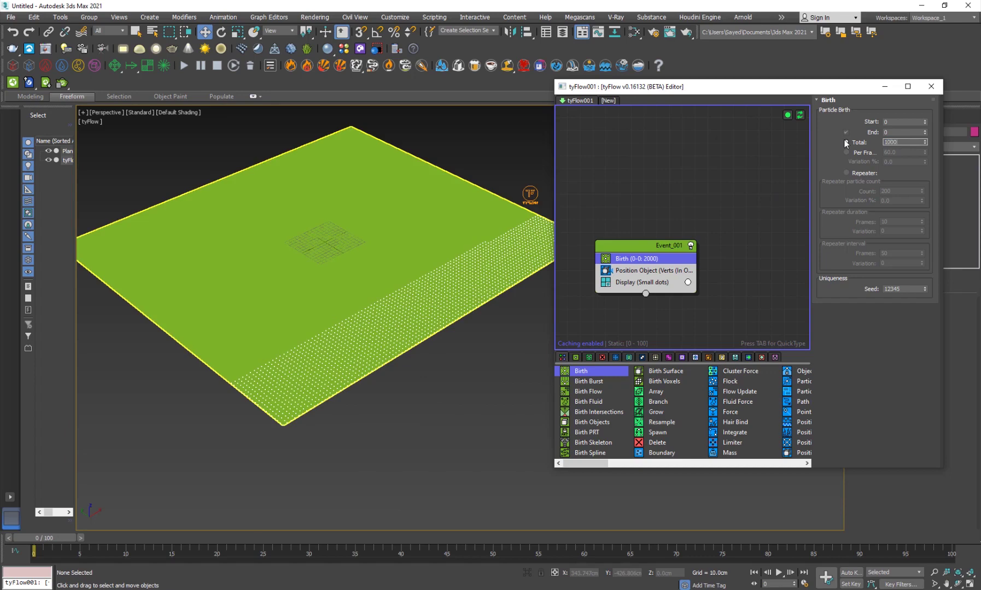
key("Return")
middle_click_drag(421, 205, 317, 251, "alt")
scroll(291, 241, "up", 5)
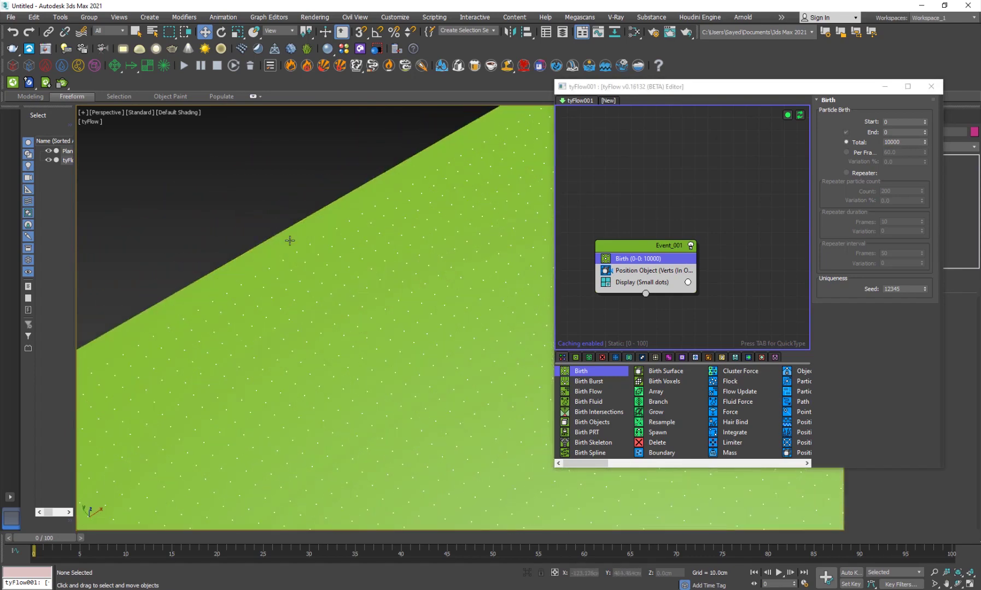
double_click(892, 142)
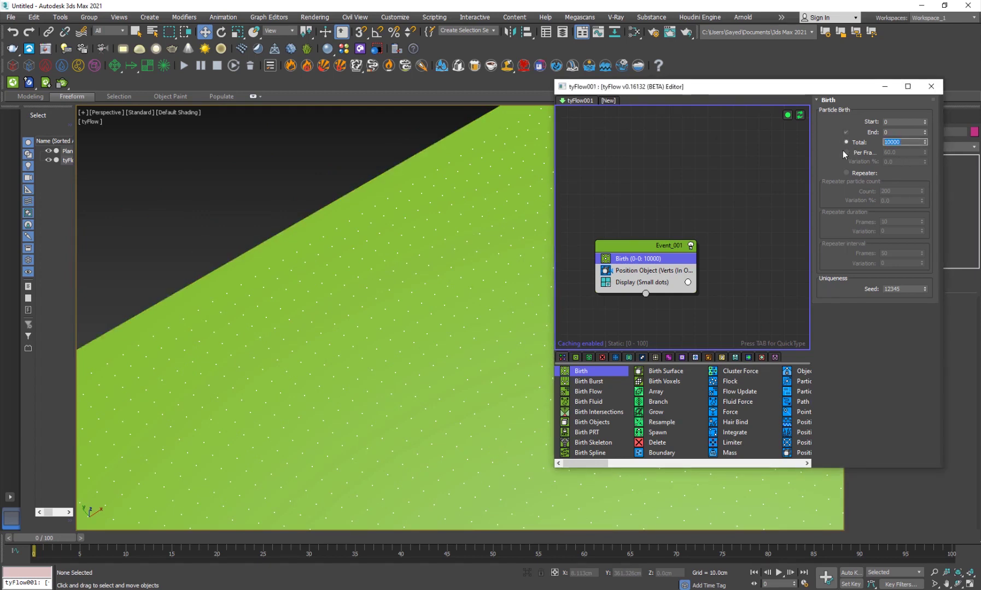
type("10")
middle_click_drag(503, 275, 397, 296, "alt")
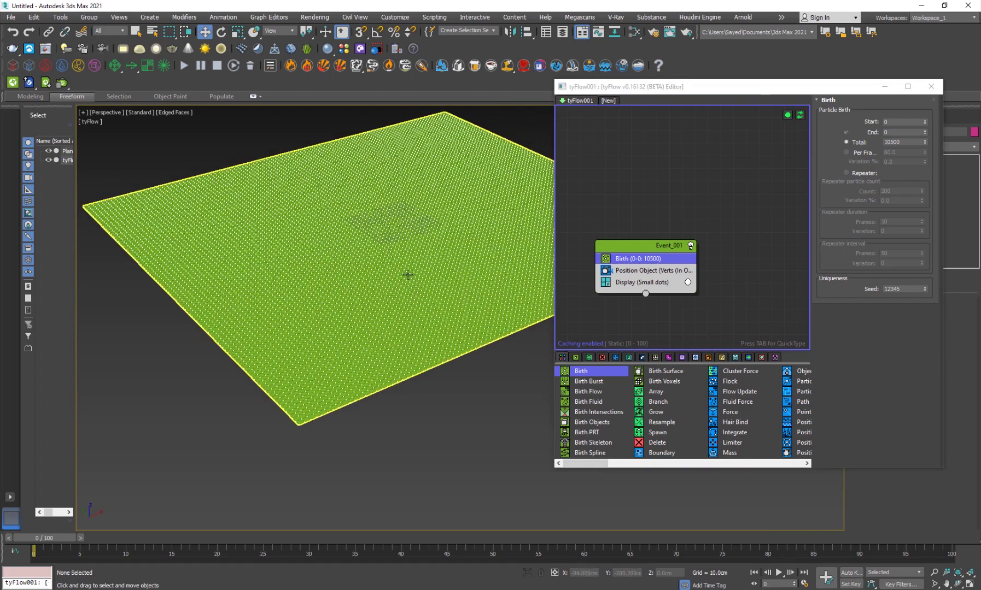
key("F4")
scroll(389, 282, "up", 3)
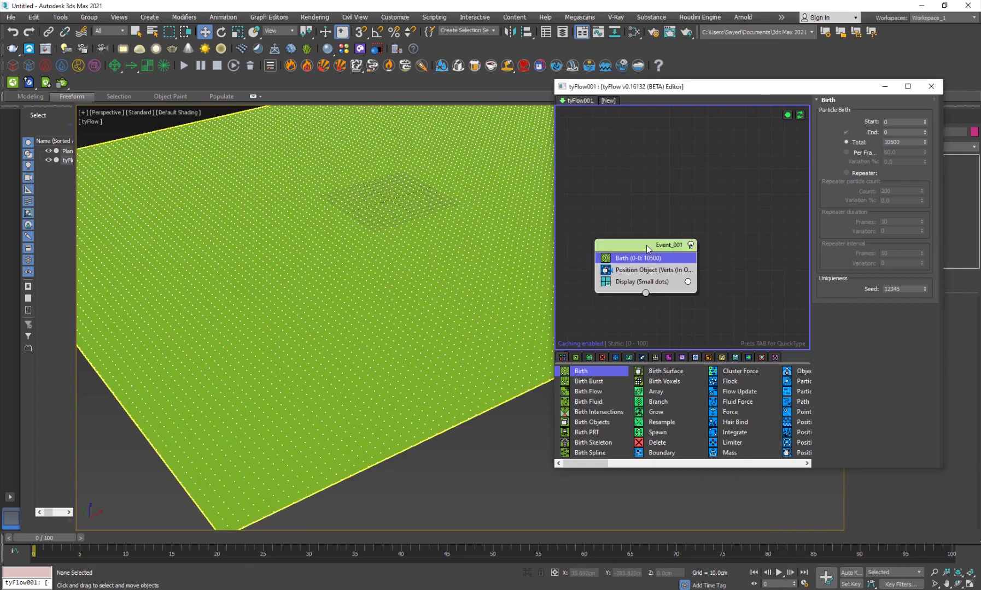
Step: Add a Shape operator below Position Object and set it to 3D Cube
key("Tab")
type("shape")
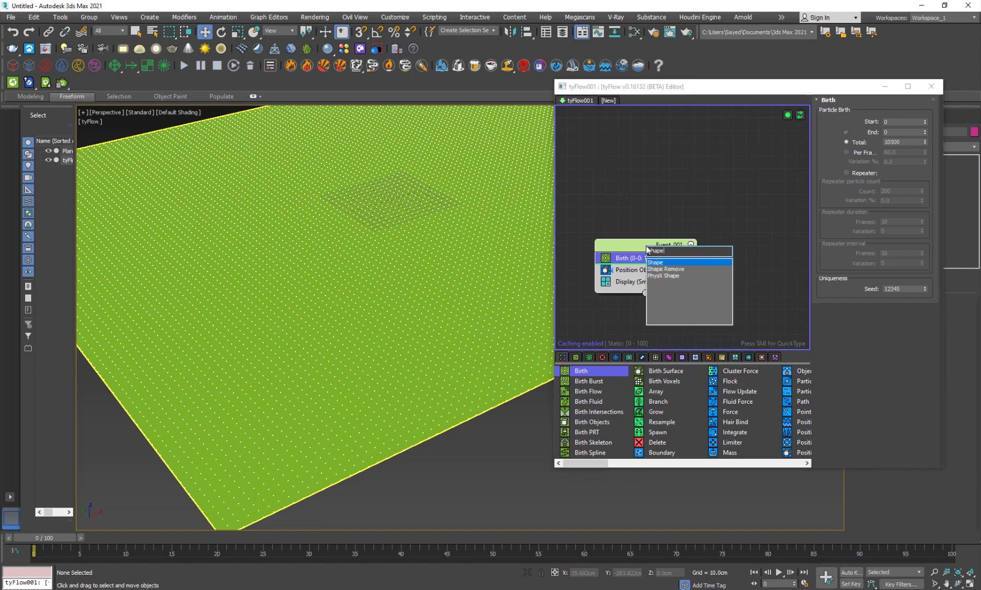
key("Return")
left_click_drag(628, 270, 636, 286)
scroll(858, 408, "down", 3)
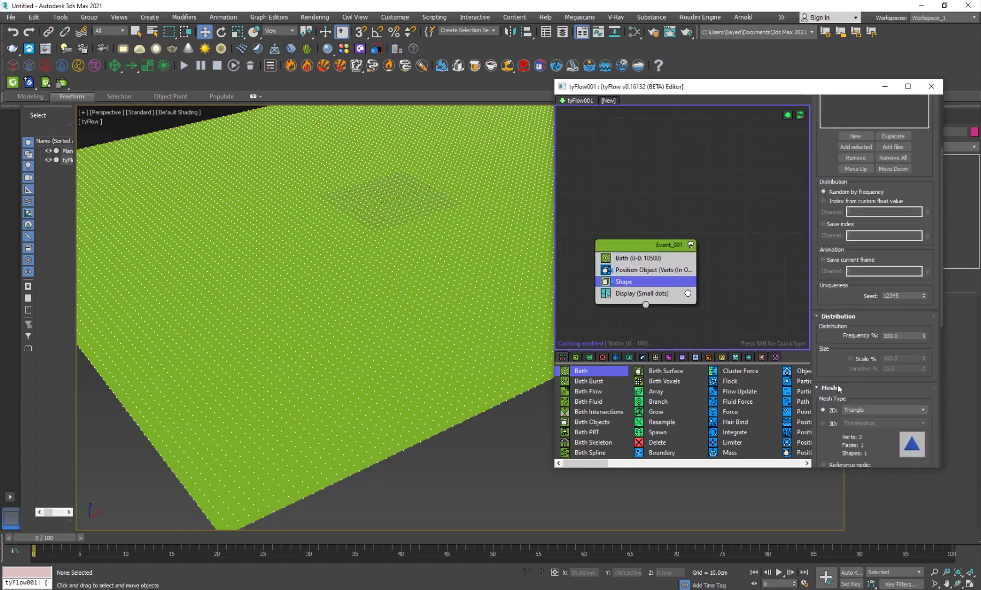
left_click(833, 428)
left_click(881, 423)
left_click(851, 149)
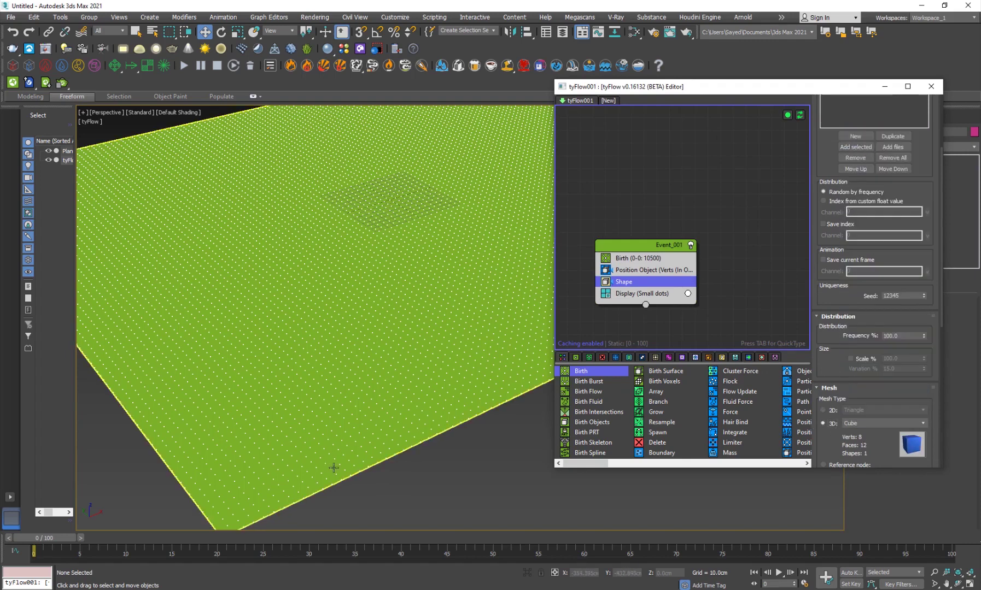
Step: Set the Display operator's Type to Geometry
left_click(668, 295)
left_click(849, 121)
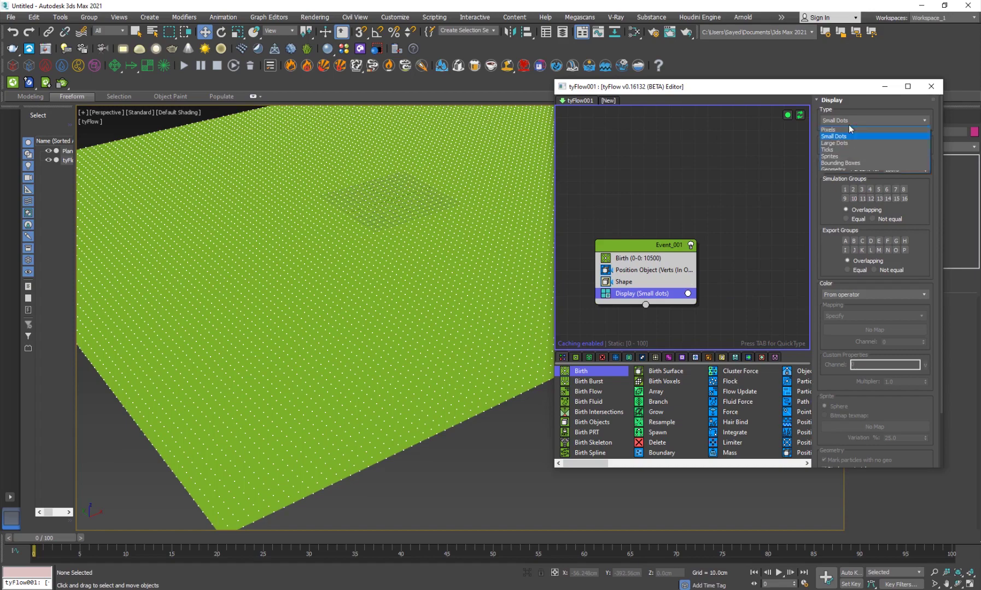
left_click(833, 170)
scroll(388, 377, "up", 5)
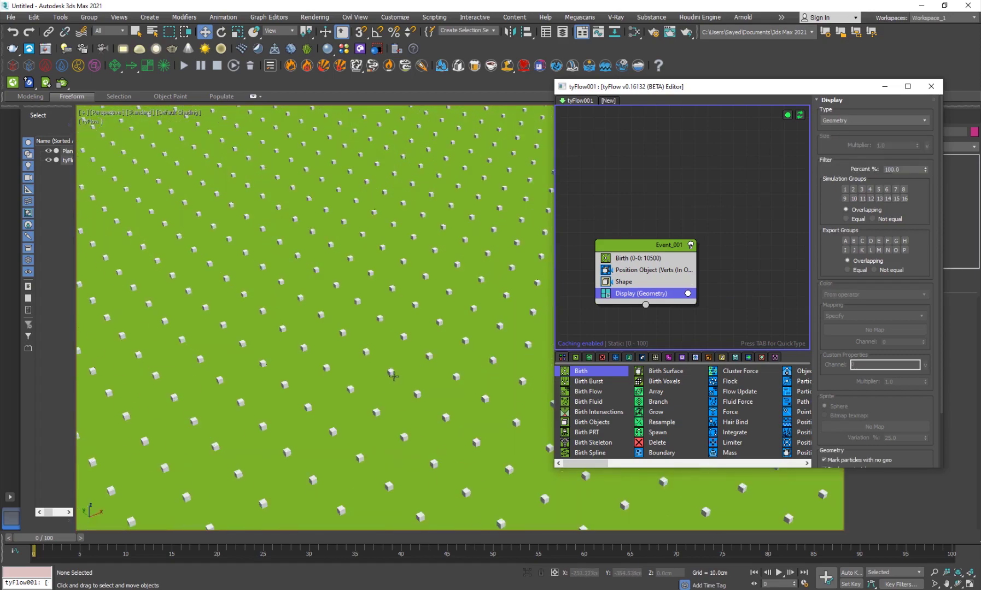
scroll(364, 382, "down", 6)
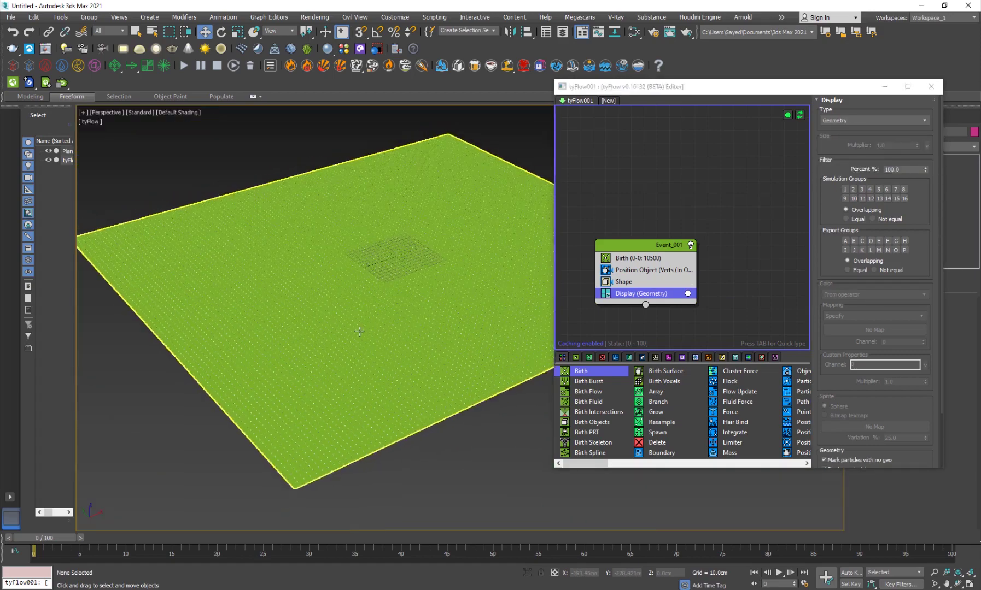
Step: Insert a Scale (Inherit) operator into Event_001 via QuickType 'scal'
scroll(355, 331, "up", 5)
left_click(623, 317)
left_click(647, 252)
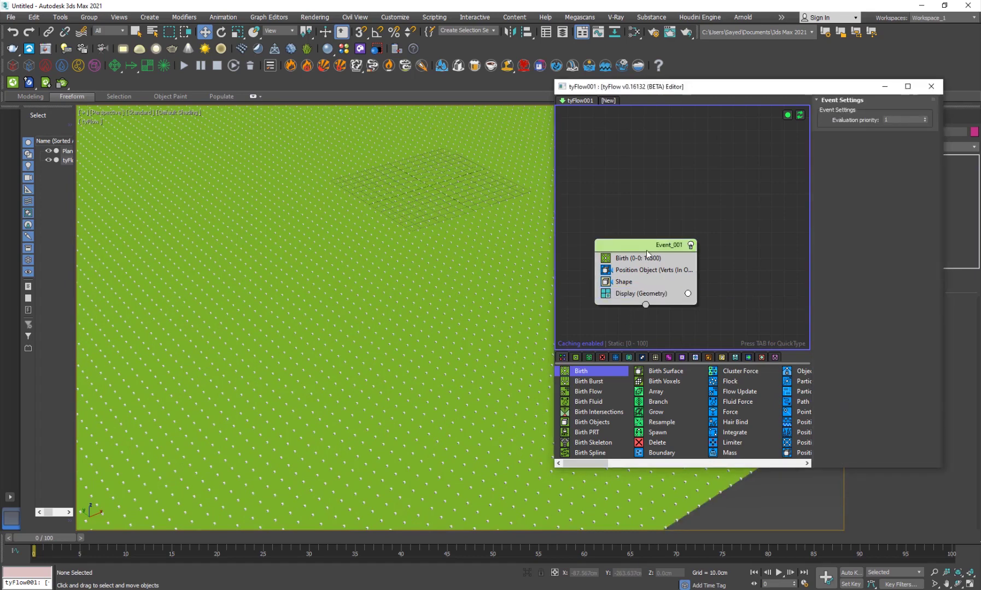
key("Tab")
type("scal")
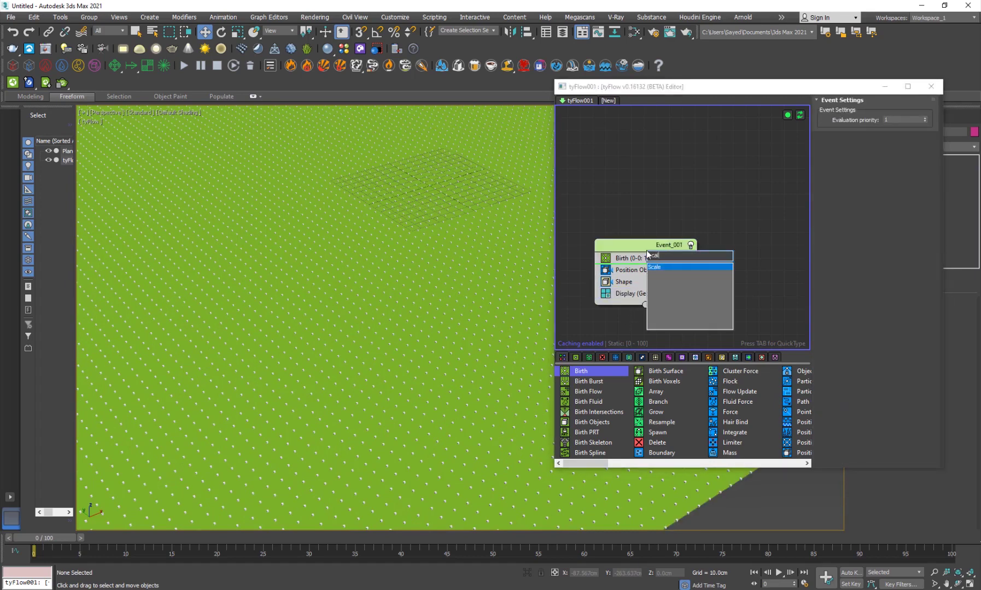
key("Return")
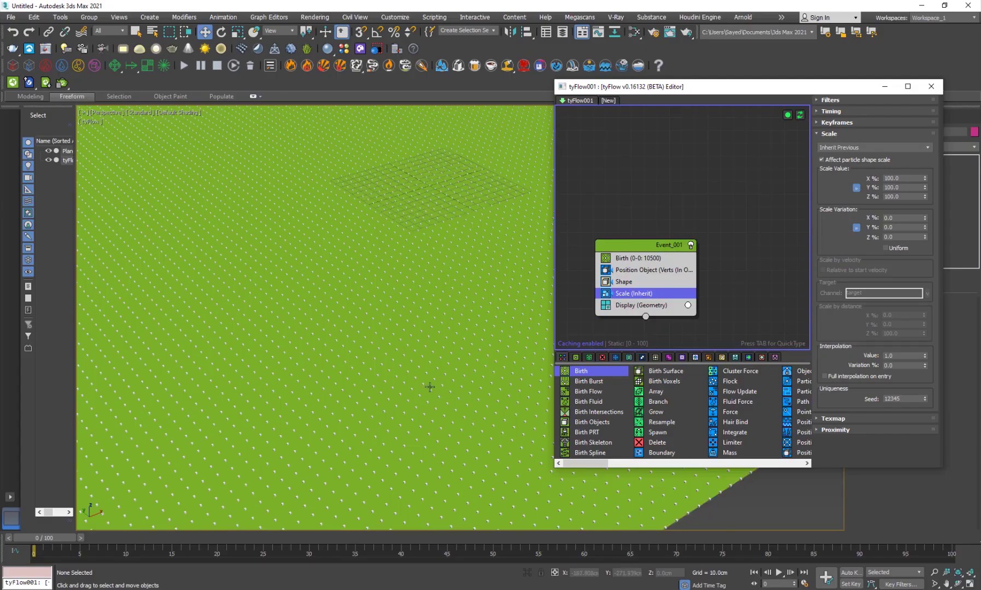
Step: Raise the Scale operator's X/Y/Z values to about 931.4/851.4/851.4% so the cubes close their gaps
double_click(897, 178)
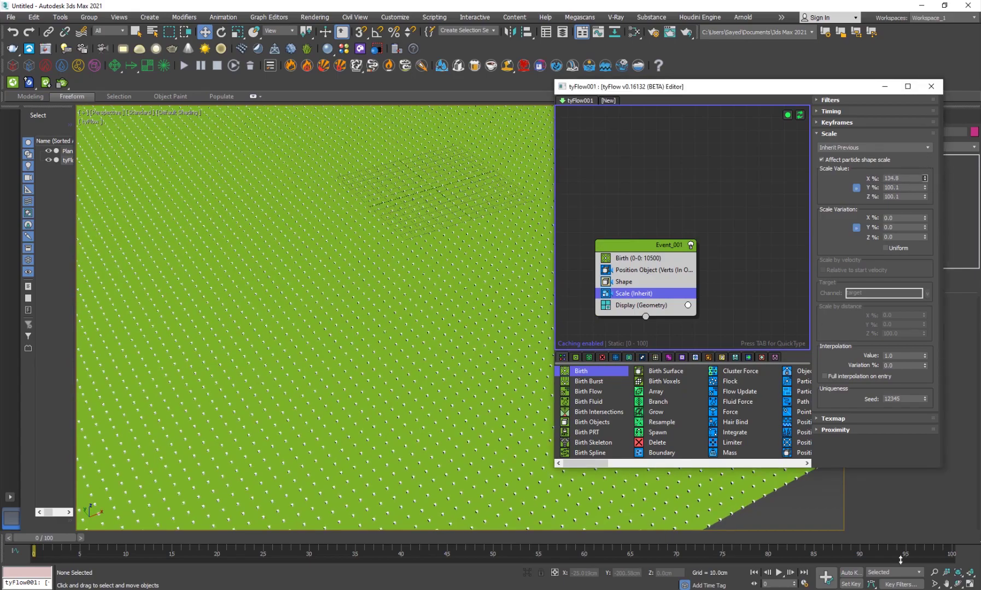
left_click_drag(901, 66, 817, 313)
left_click_drag(824, 206, 824, 203)
scroll(327, 346, "up", 5)
scroll(337, 309, "up", 3)
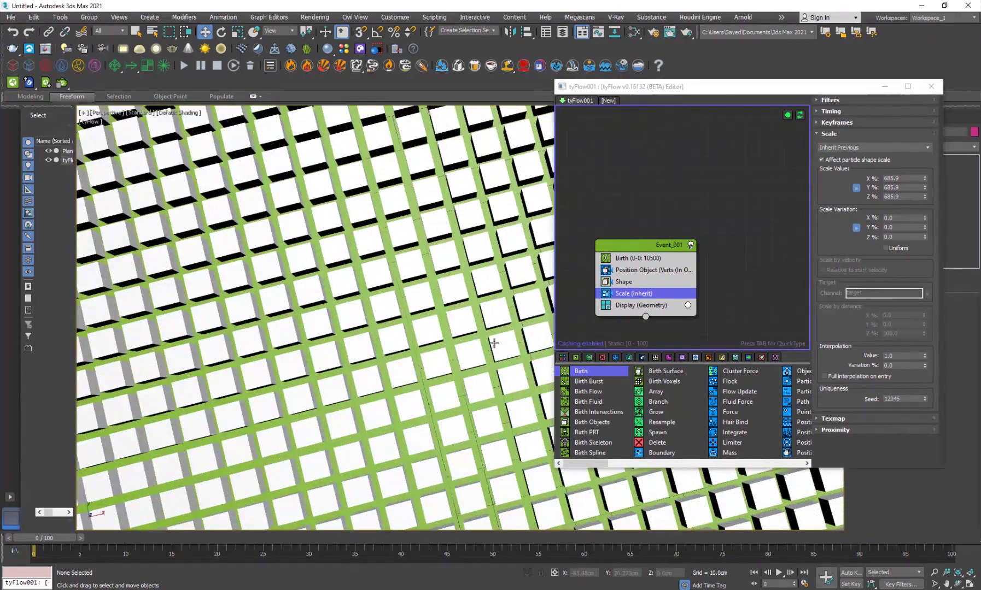
left_click_drag(923, 179, 919, 101)
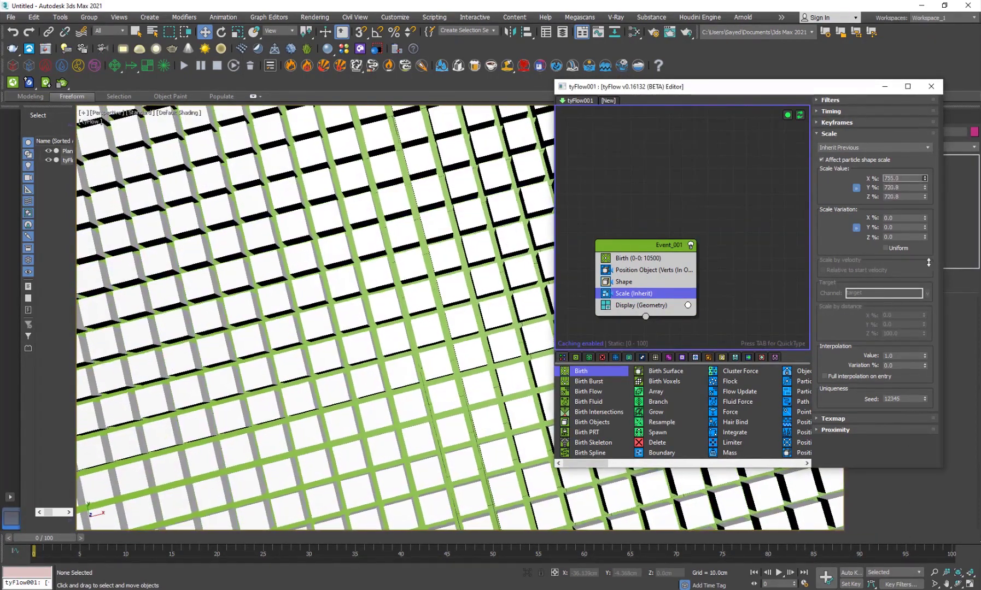
left_click_drag(940, 206, 951, 508)
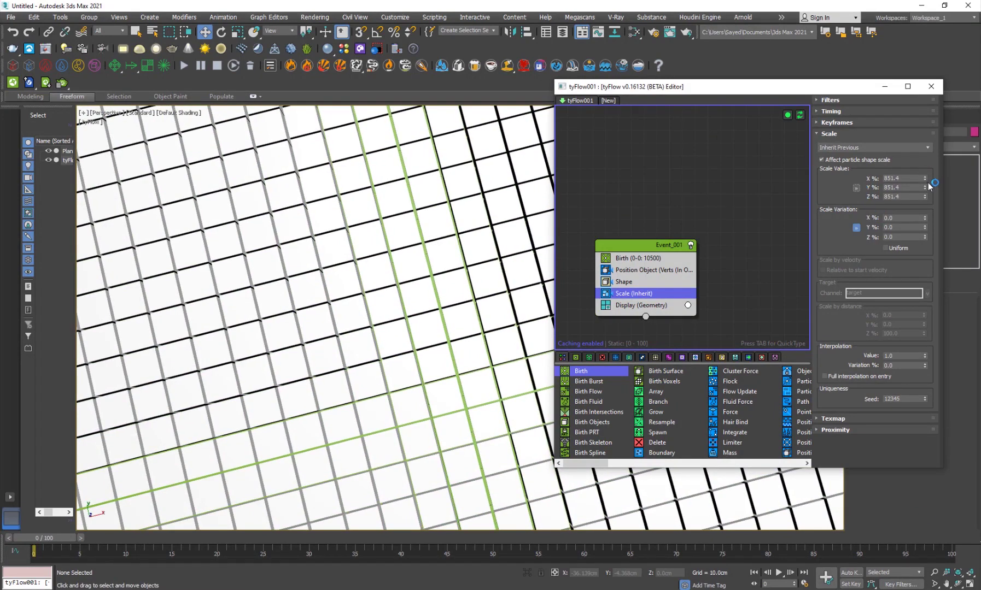
left_click_drag(924, 179, 881, 358)
Step: Pan and orbit the viewport to see the whole particle plane at an angle
scroll(473, 385, "down", 10)
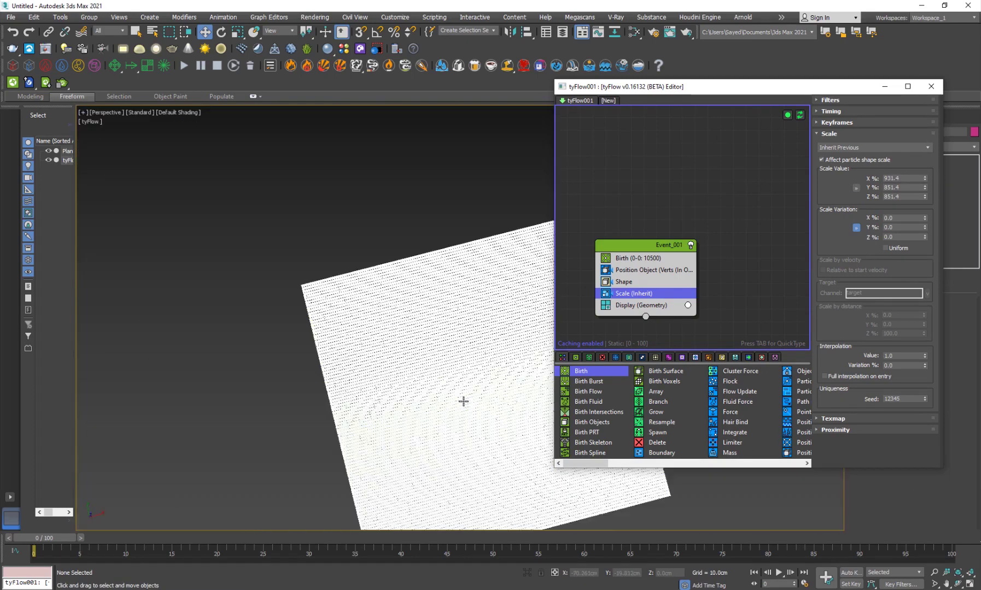
middle_click_drag(462, 401, 432, 344)
scroll(377, 410, "up", 5)
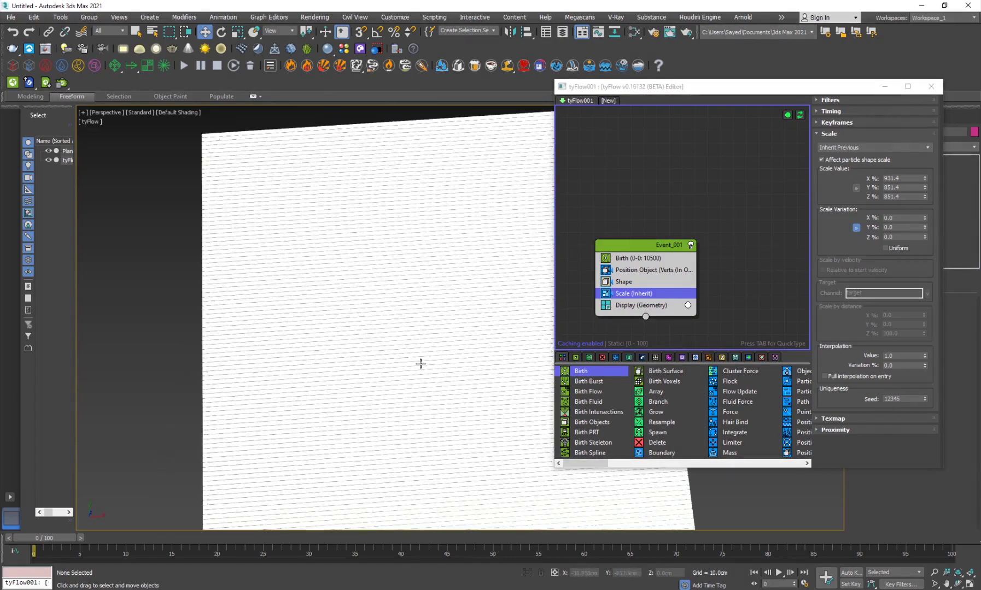
scroll(401, 364, "down", 3)
scroll(408, 365, "up", 4)
scroll(378, 339, "down", 5)
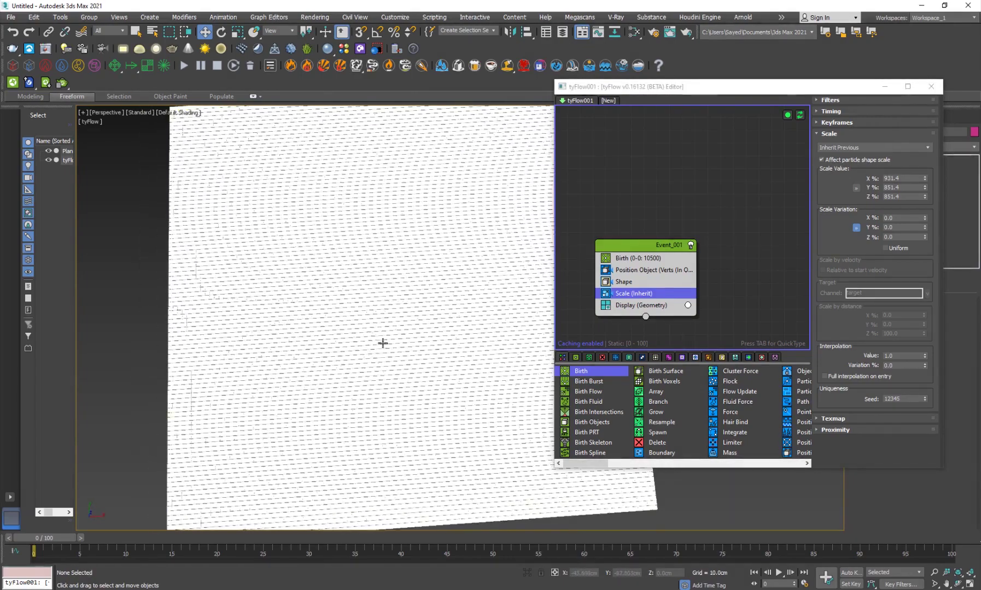
middle_click_drag(374, 342, 302, 347, "alt")
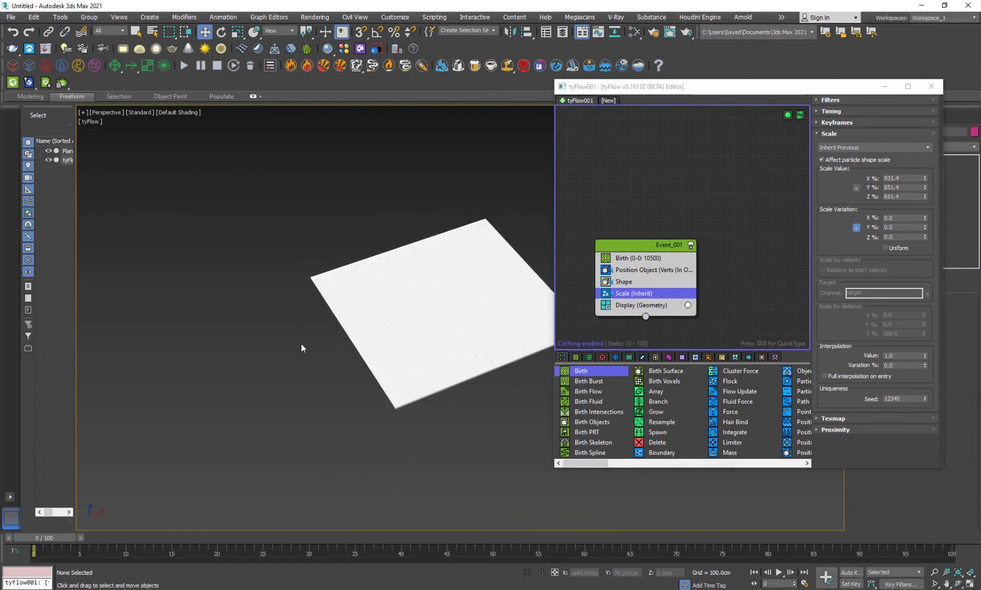
Step: Create a flat box from the quad menu just left of the particle plane
right_click(255, 306)
left_click(277, 282)
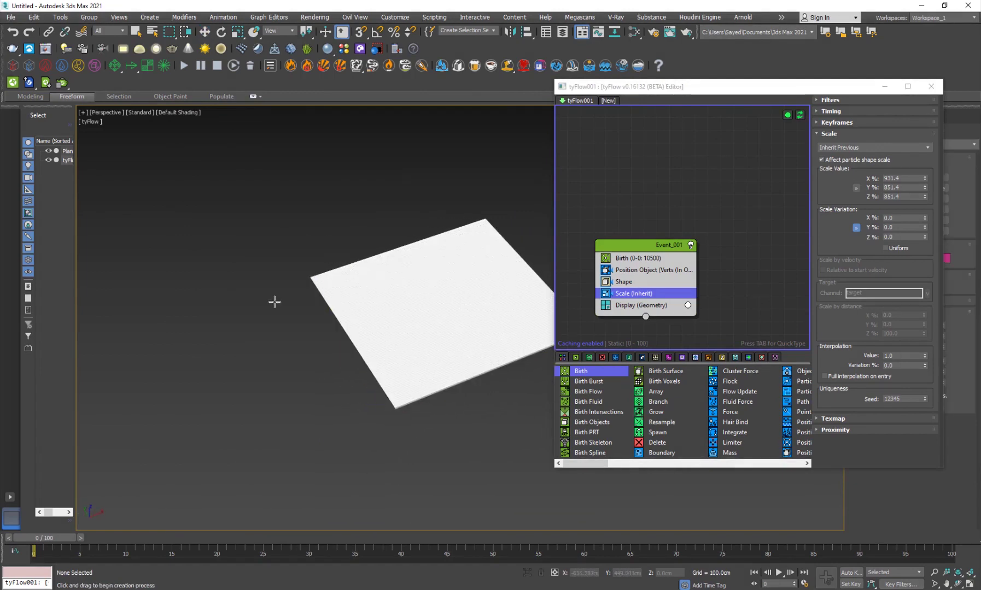
left_click_drag(258, 361, 322, 362)
left_click(321, 362)
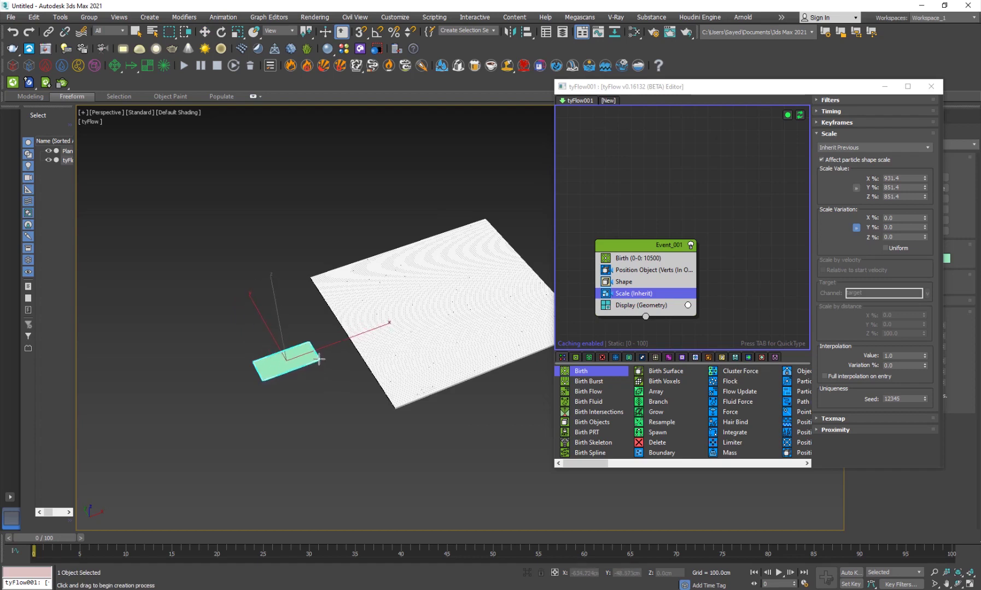
left_click(317, 347)
key("w")
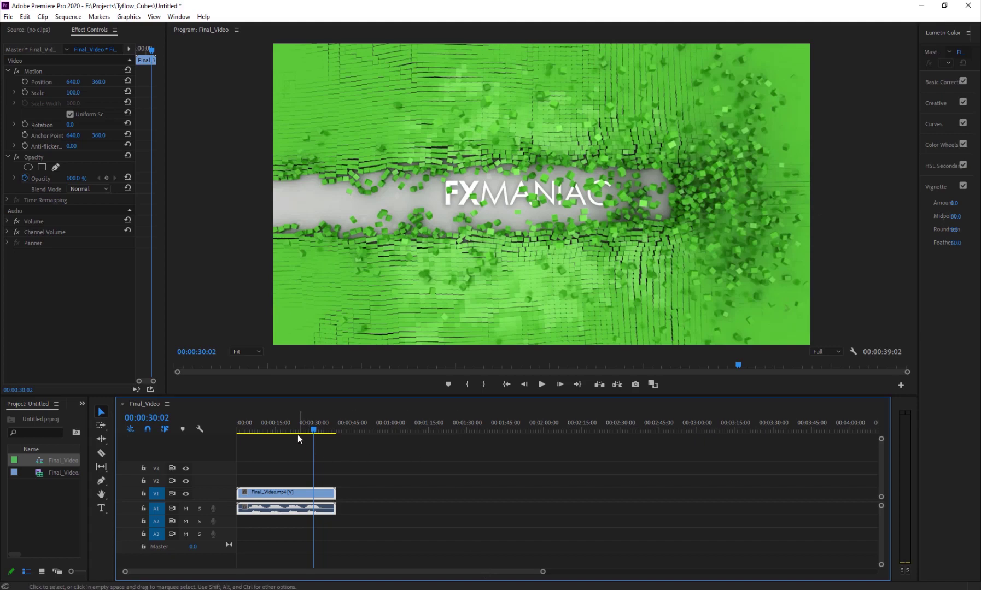
Step: Scrub the Final_Video timeline to preview the finished clip up to 00:00:33:18
left_click_drag(297, 434, 321, 477)
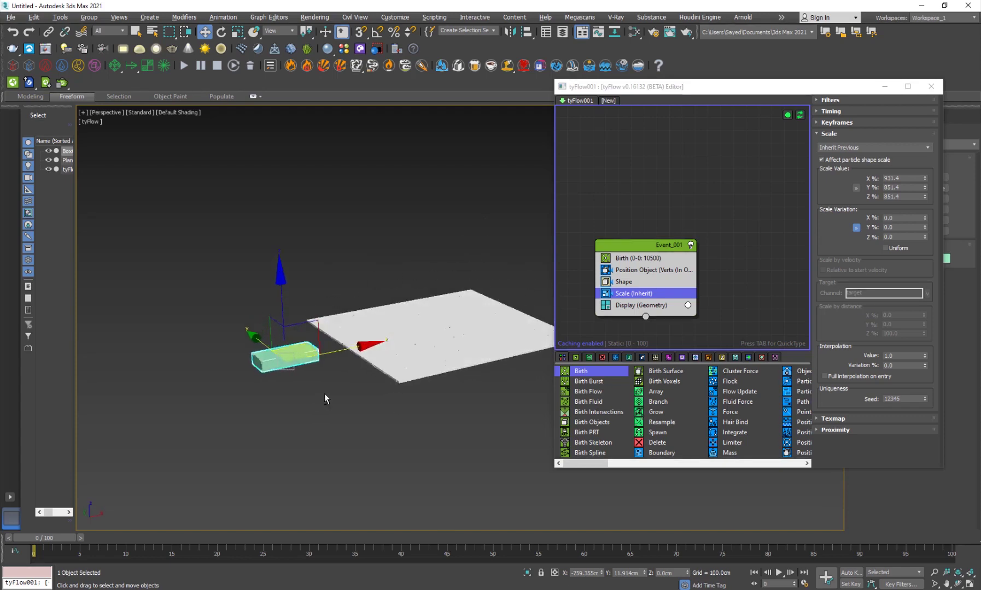
Step: Lower the box slightly along Z, checking from a low side view
middle_click_drag(324, 398, 327, 381, "alt")
left_click_drag(283, 305, 285, 309)
middle_click_drag(332, 405, 314, 473, "alt")
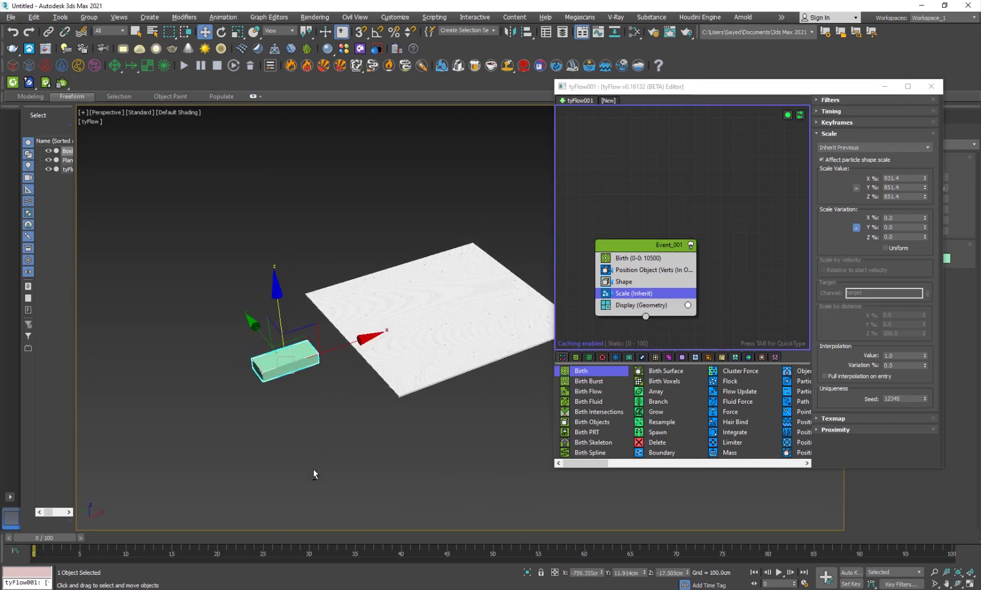
Step: With Auto Key, animate the box sliding along X onto the particle plane by frame 40
key("n")
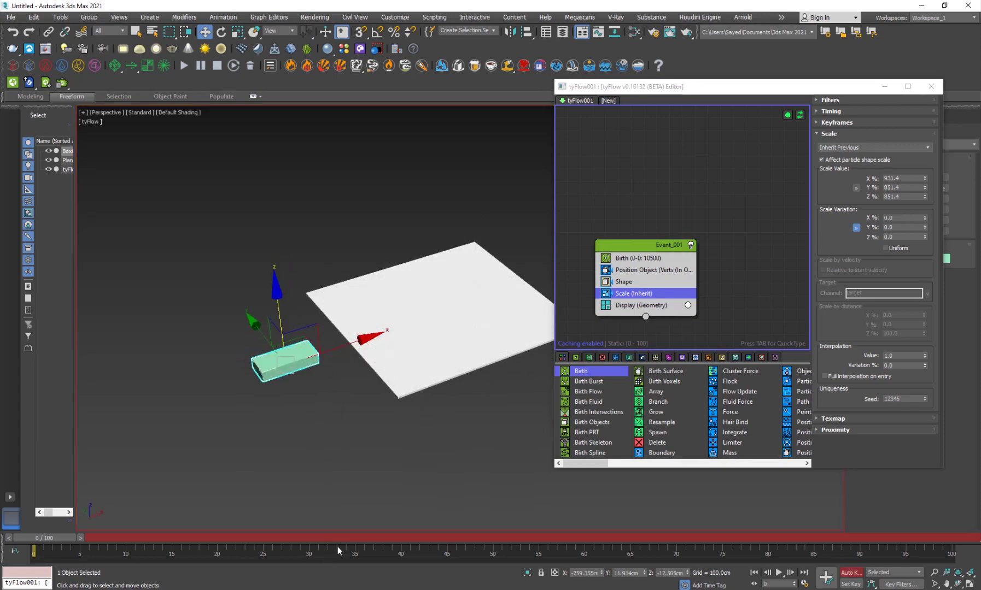
left_click(403, 542)
left_click_drag(334, 351, 586, 291)
left_click(848, 575)
left_click_drag(411, 547, 52, 550)
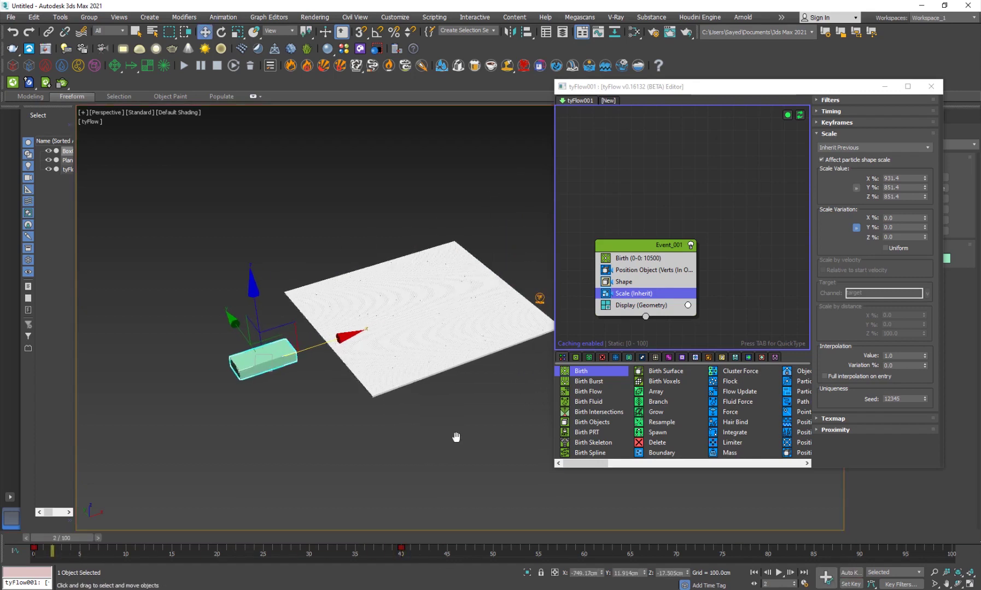
Step: Create a large plane under the particle grid and scale it up
left_click(343, 413)
right_click(314, 375)
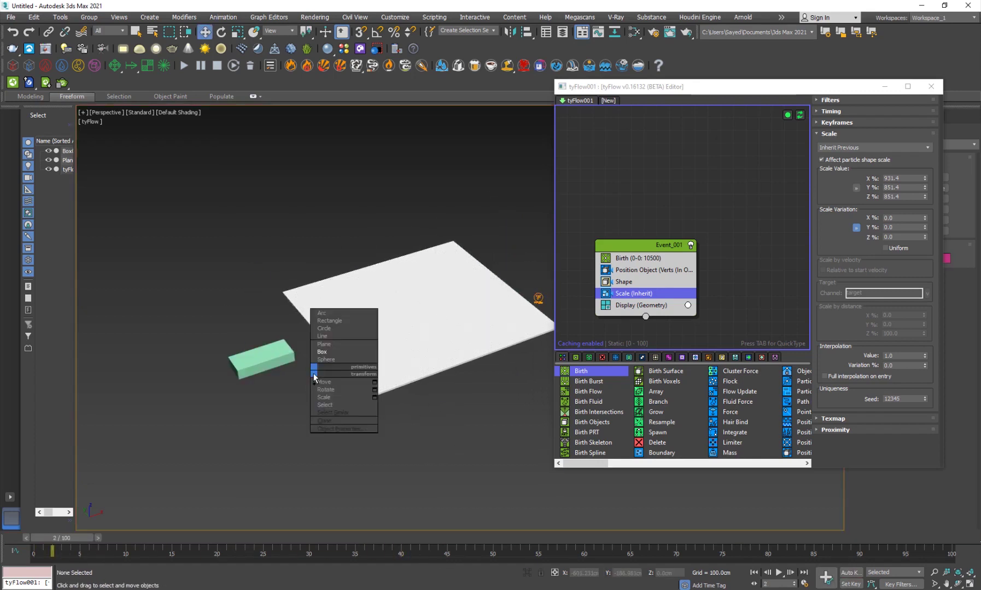
left_click(323, 344)
left_click_drag(164, 269, 690, 351)
key("r")
left_click_drag(442, 306, 479, 246)
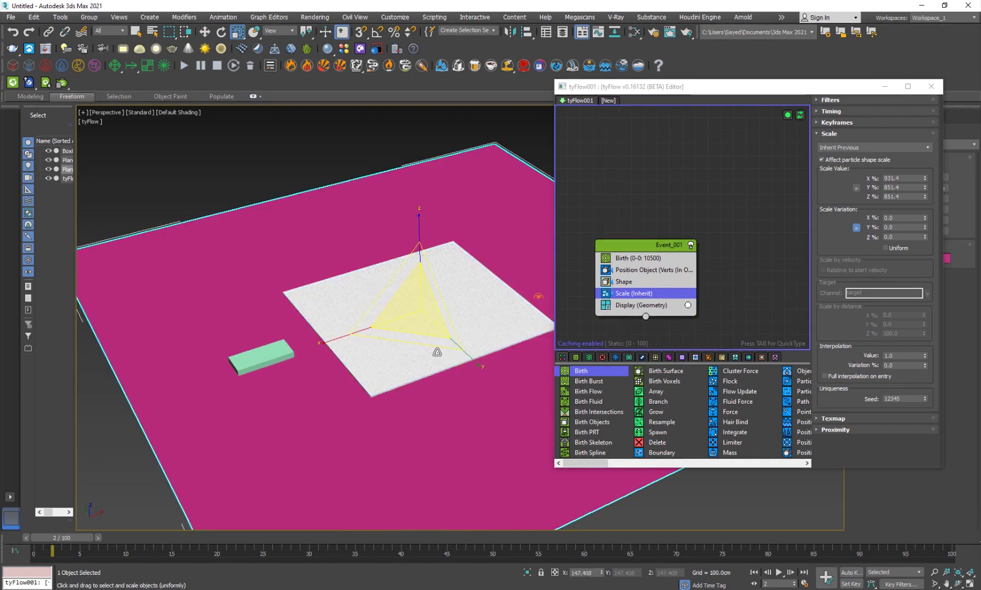
left_click_drag(431, 343, 450, 271)
key("w")
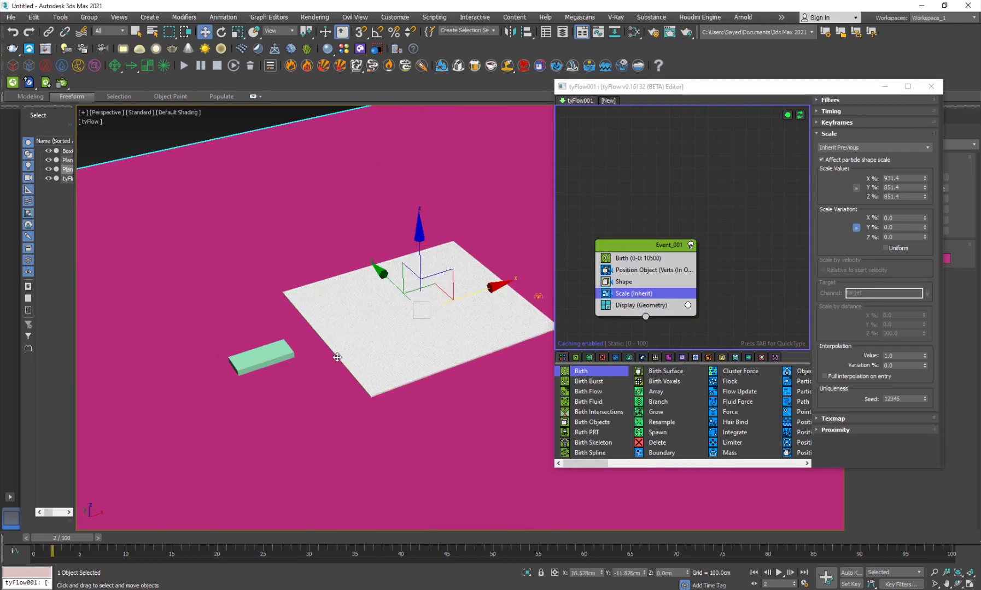
Step: Switch the renderer to V-Ray in Render Setup
left_click(315, 17)
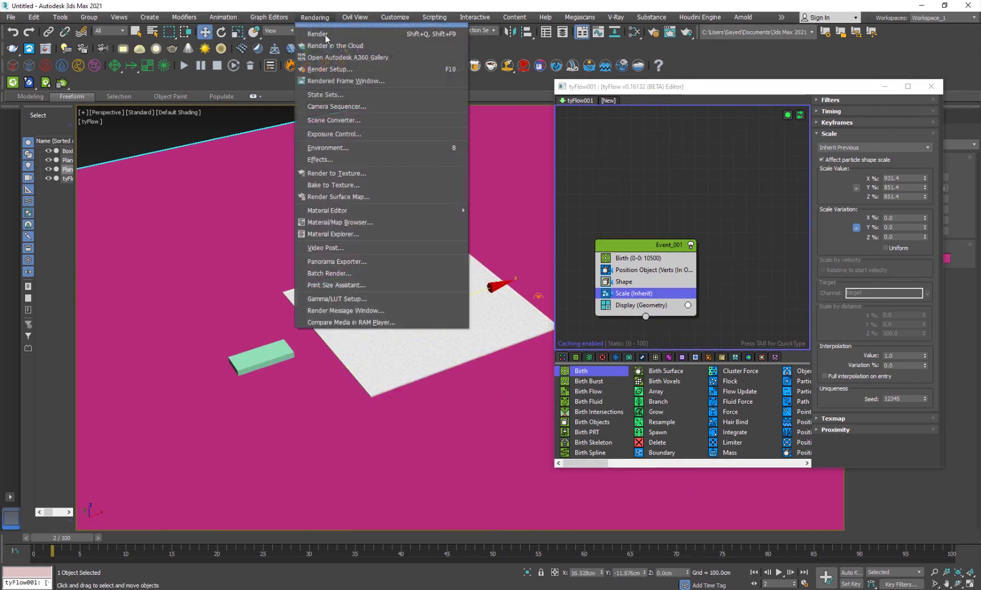
left_click(328, 68)
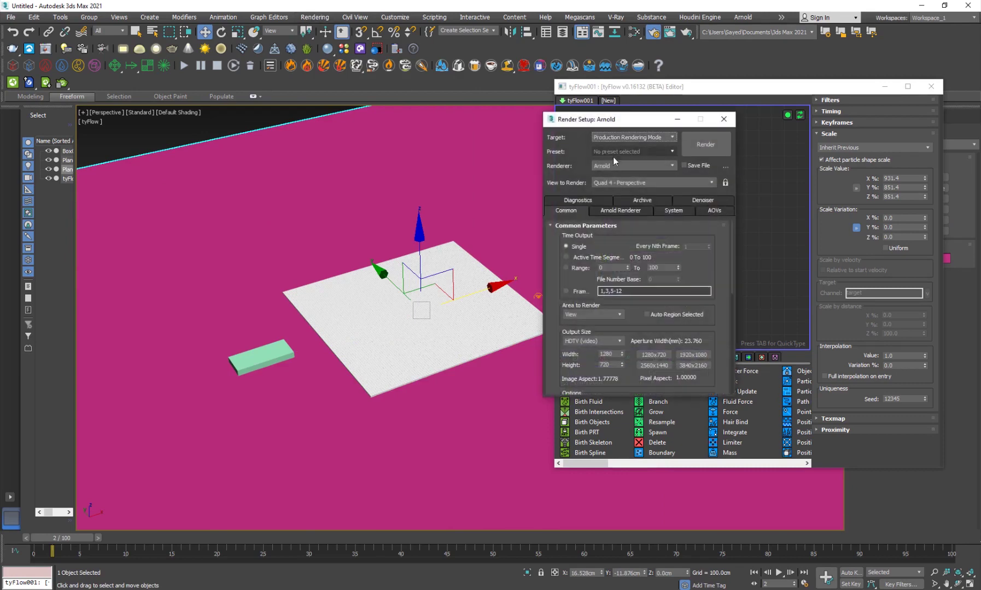
left_click(618, 165)
left_click(640, 231)
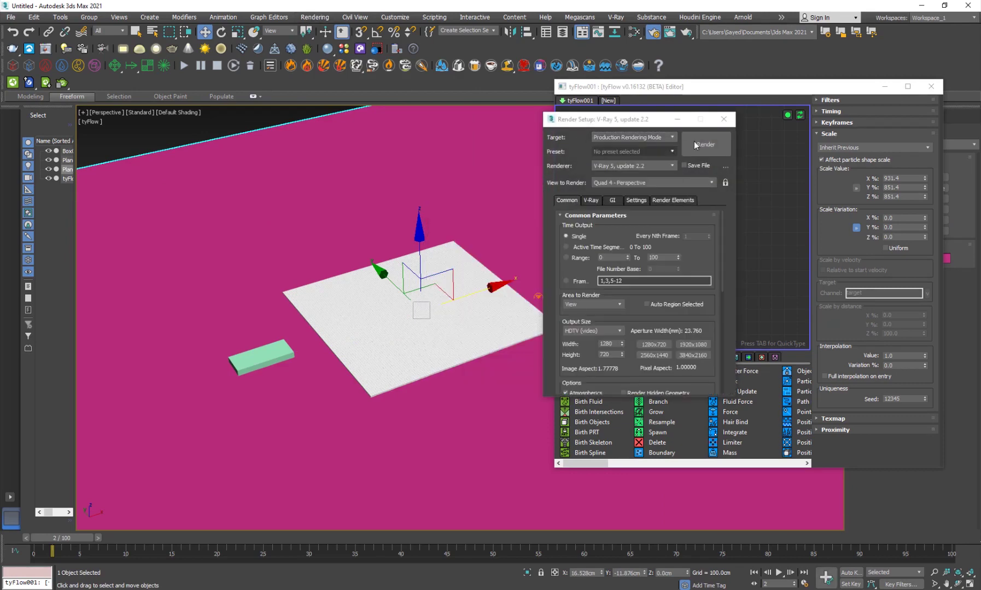
left_click(723, 118)
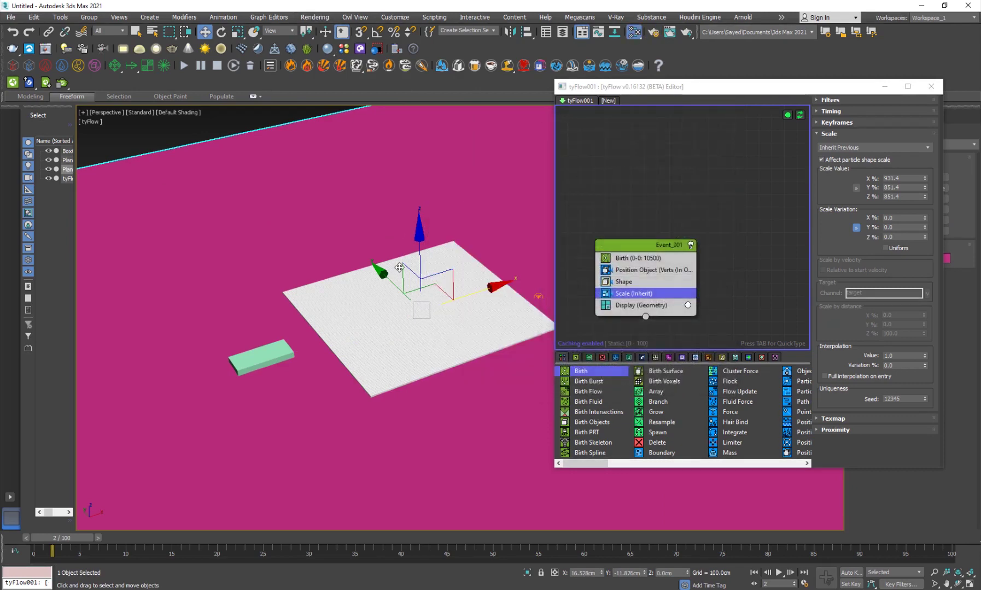
Step: Assign a new Standard (Legacy) material to the ground plane in the Slate Material Editor
key("m")
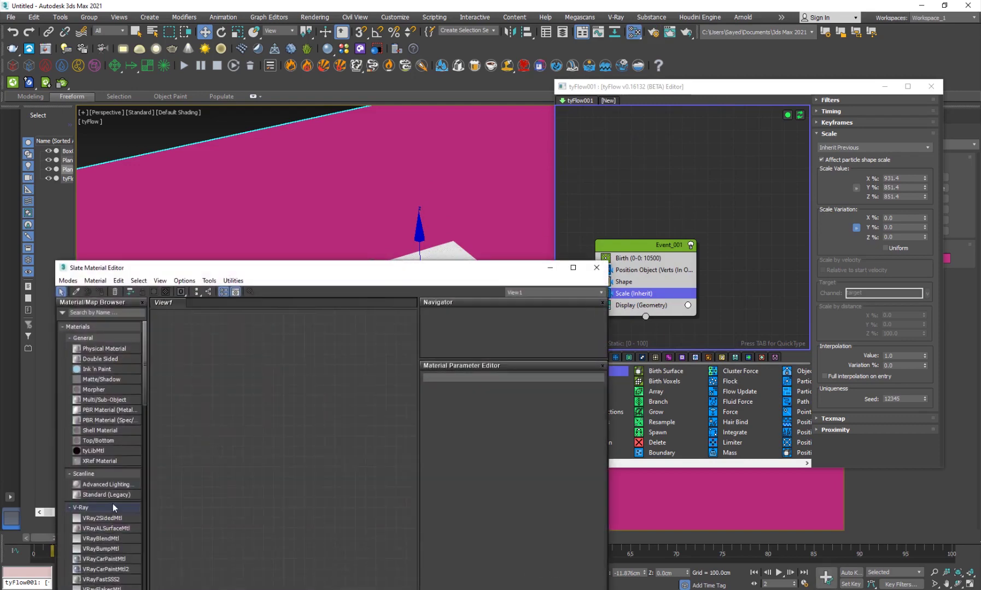
left_click_drag(217, 423, 217, 424)
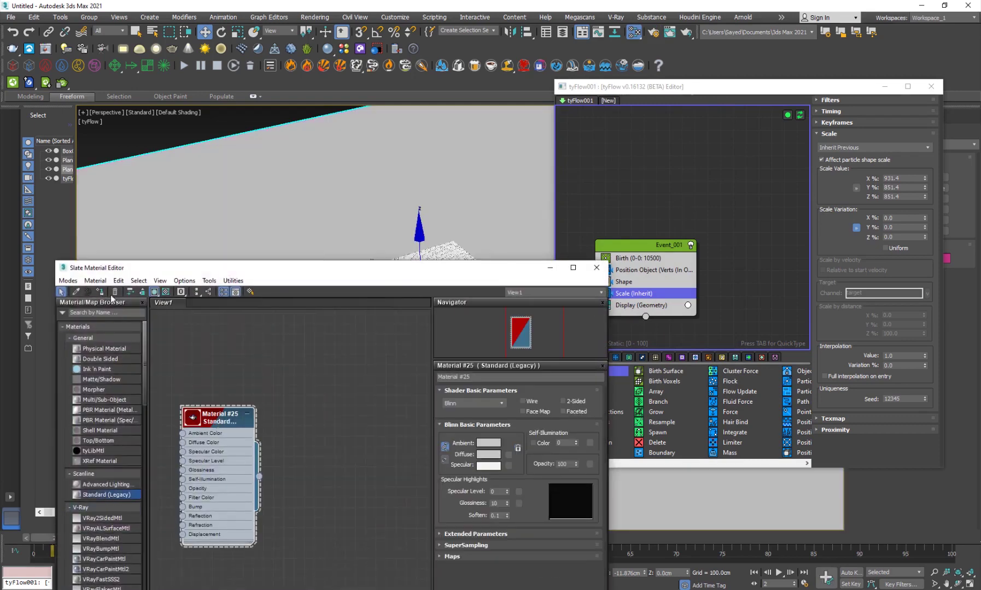
left_click(596, 267)
scroll(362, 373, "up", 5)
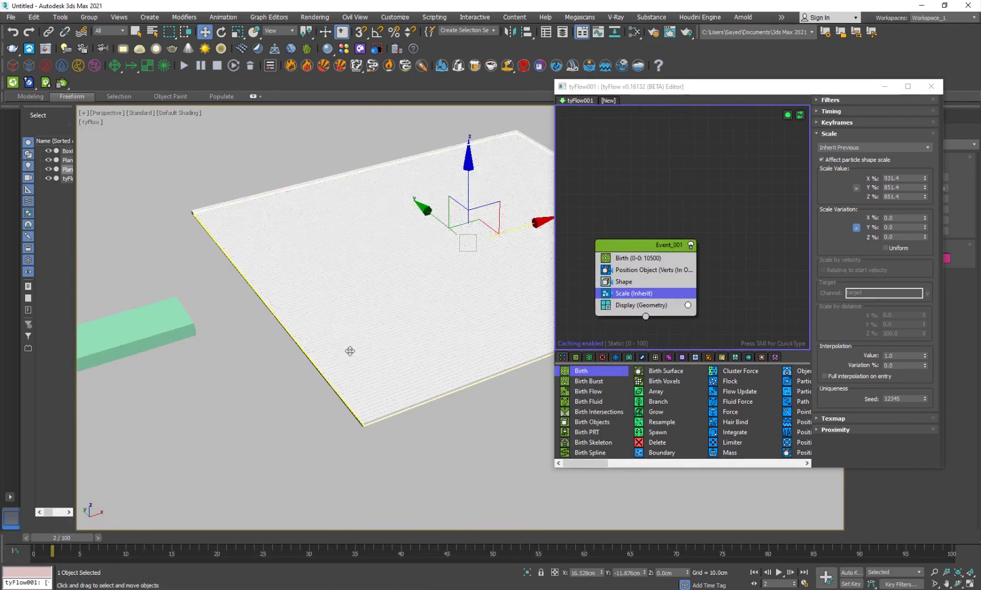
Step: Insert a Collision operator into Event_001 and place it below Scale
key("Tab")
type("coll")
key("Return")
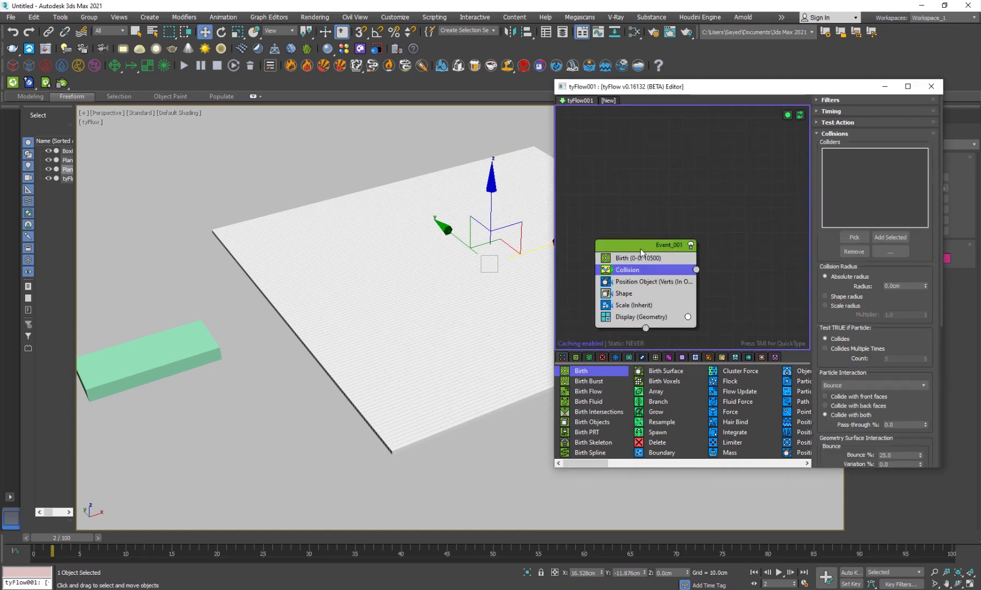
middle_click_drag(280, 377, 283, 348)
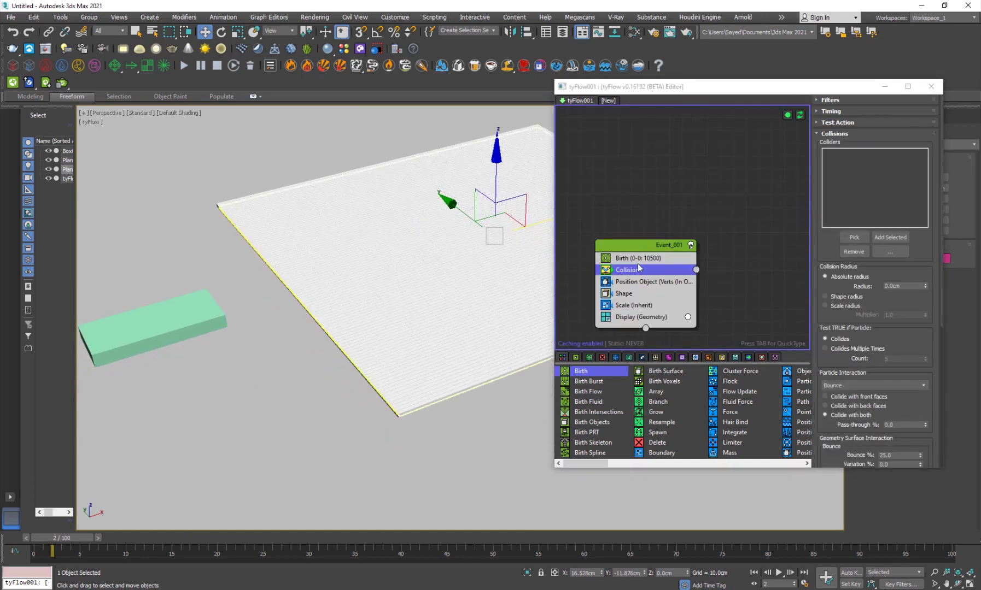
left_click_drag(629, 270, 654, 308)
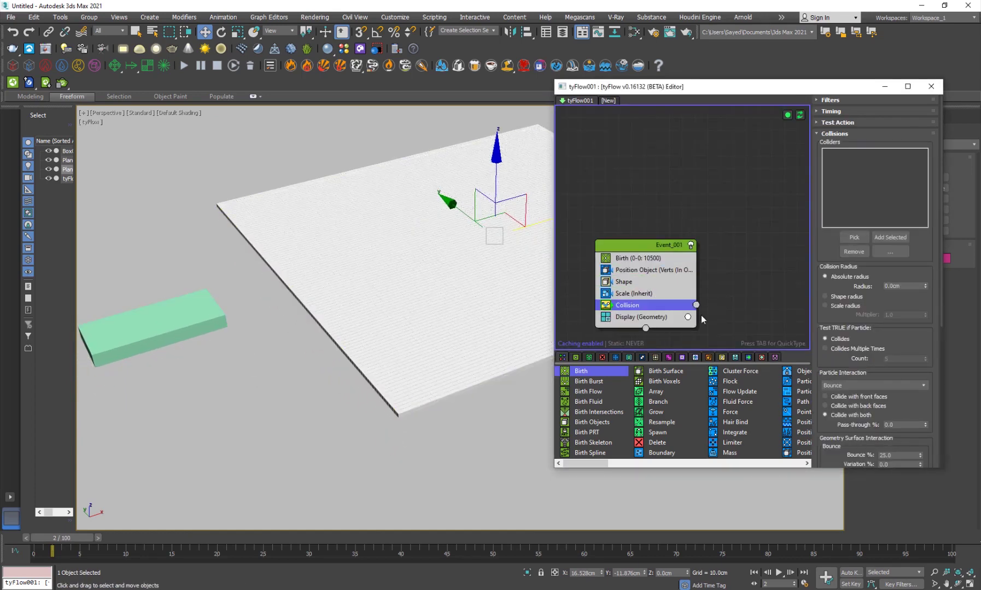
Step: Pick Box001 and Plane002 as Collision colliders, then scrub to frame 32 to check
left_click(853, 238)
left_click(213, 324)
left_click(444, 317)
left_click(854, 237)
middle_click_drag(339, 426, 233, 465)
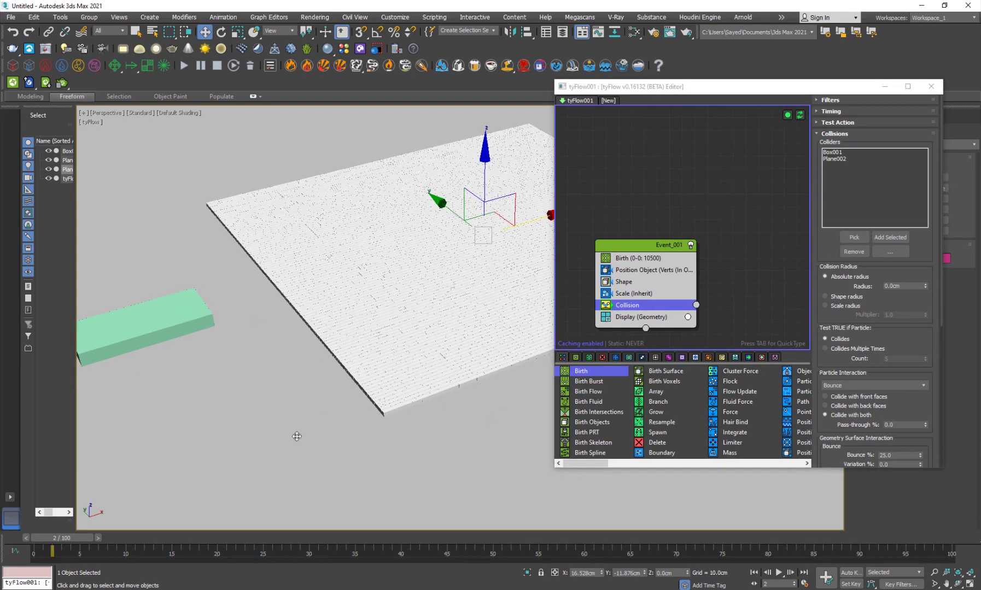
left_click_drag(74, 544, 324, 520)
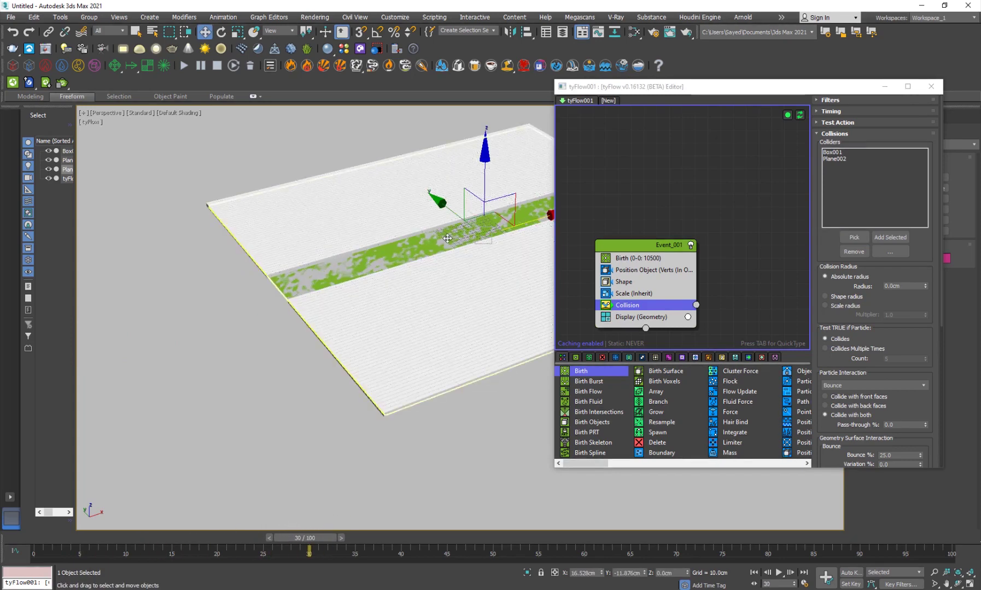
Step: Hide the plane under the particles and rewind to frame 19
left_click(432, 235)
right_click(431, 236)
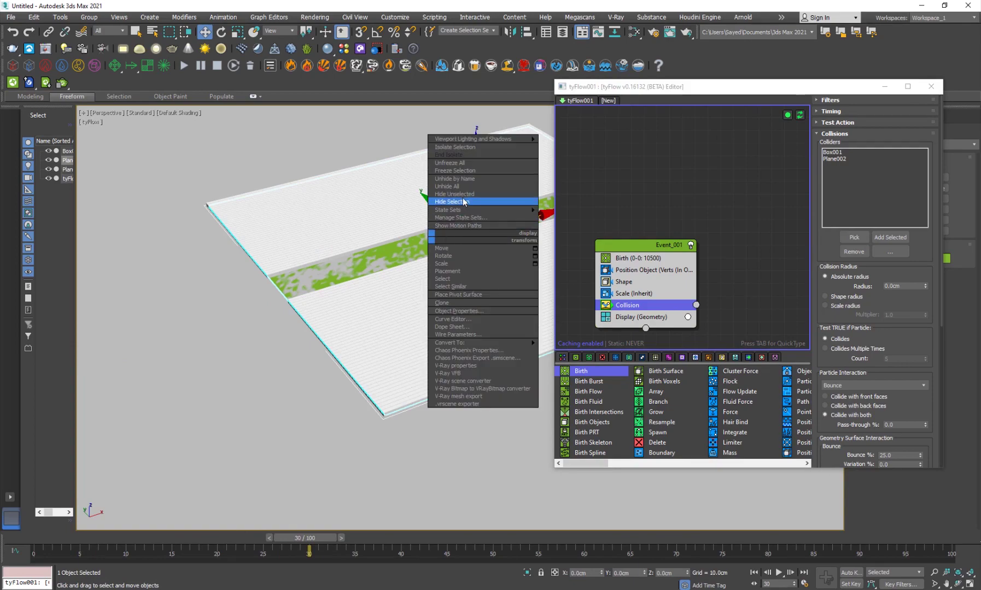
left_click(458, 203)
left_click_drag(193, 536, 63, 537)
Step: Insert a PhysX Shape operator into Event_001 and move it below Collision
key("w")
middle_click_drag(271, 372, 292, 323)
left_click_drag(668, 298, 671, 234)
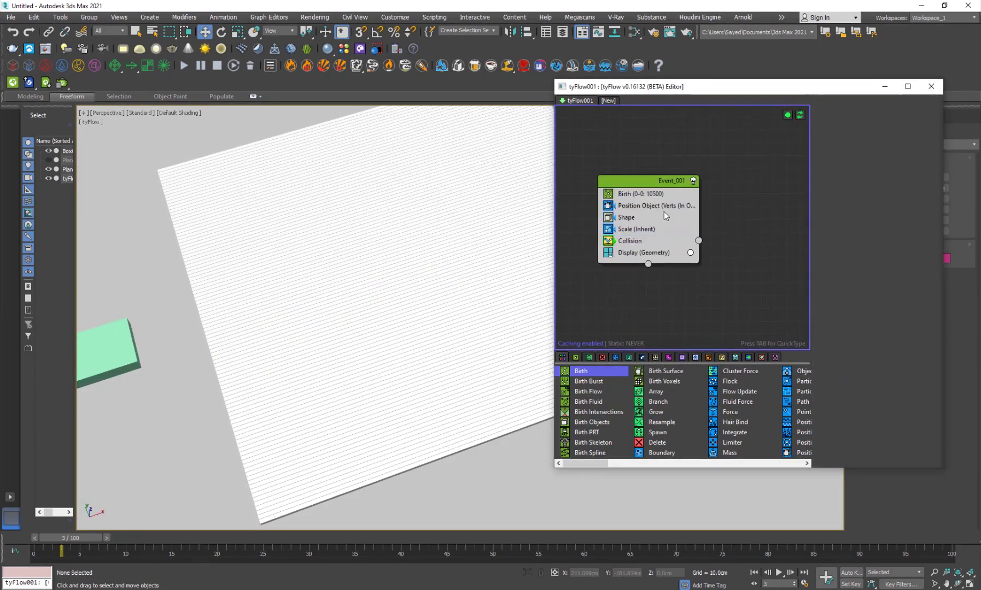
left_click(664, 180)
key("Tab")
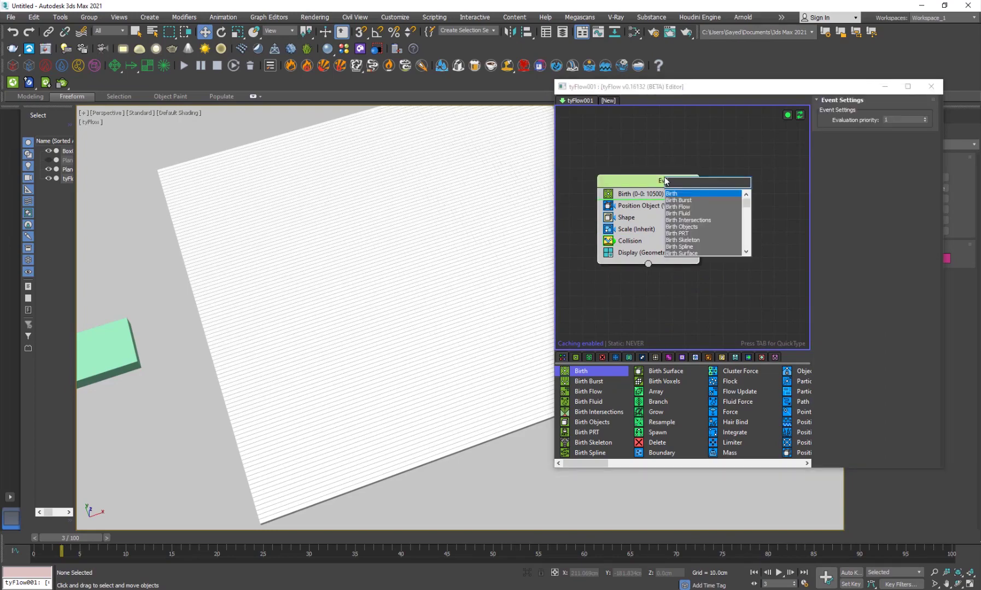
type("phys")
key("Down")
key("Down")
key("Down")
key("Down")
key("Down")
key("Return")
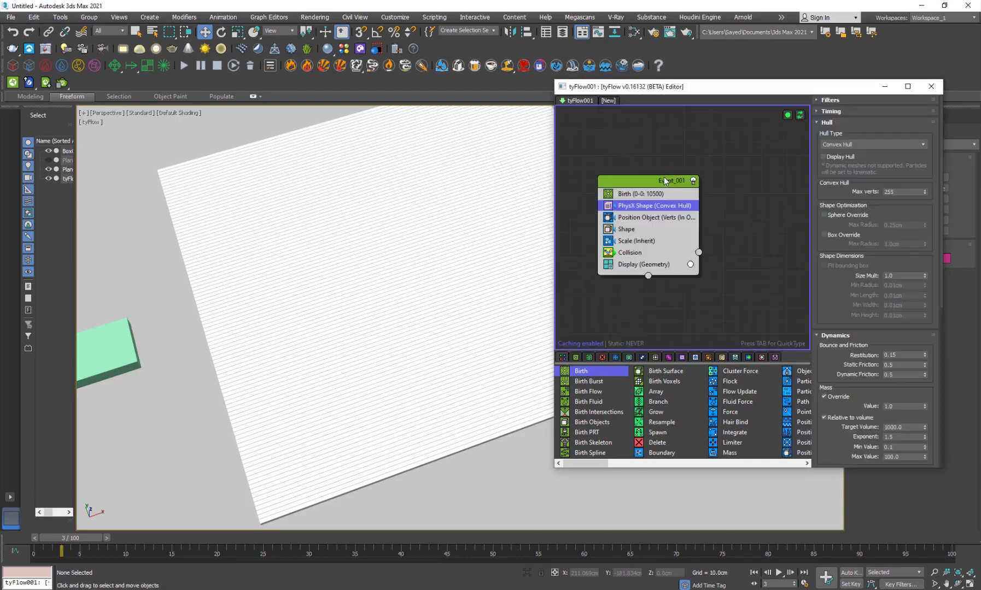
left_click_drag(657, 209, 662, 262)
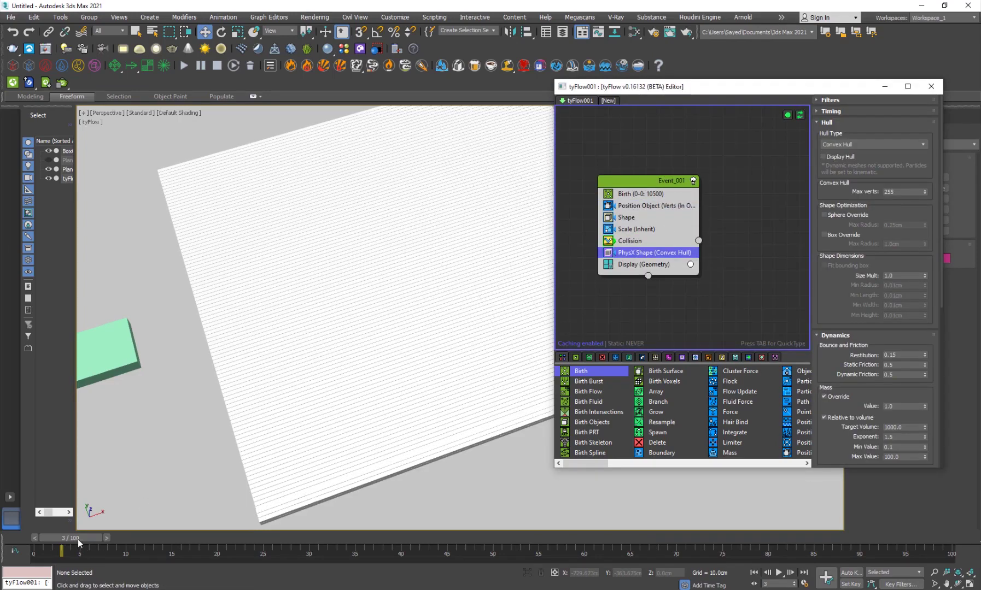
Step: Scrub the simulation through frames 10, 30 and 22 to watch the box plough the cubes
left_click_drag(79, 540, 326, 517)
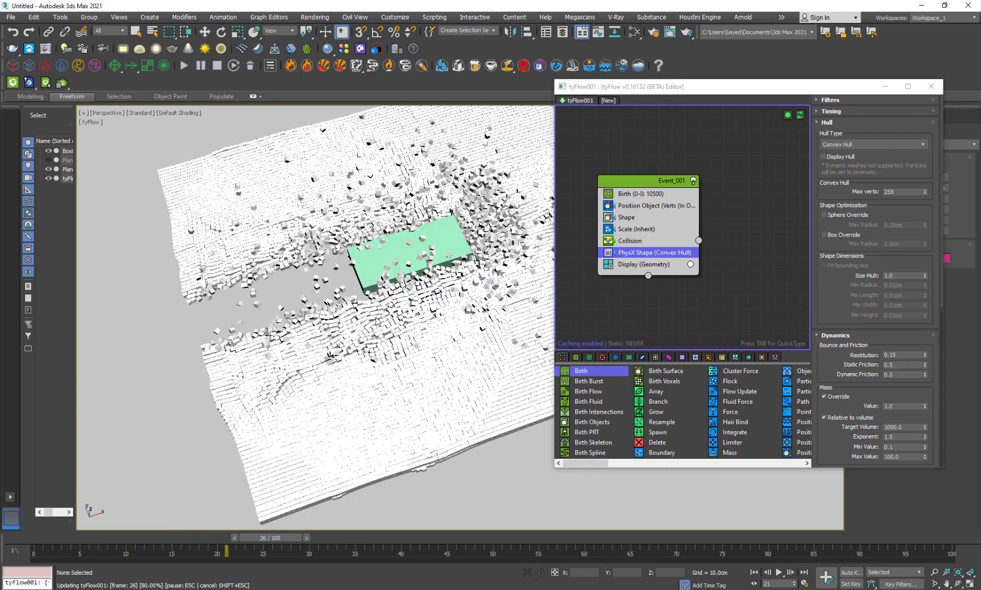
key("w")
left_click_drag(262, 541, 370, 536)
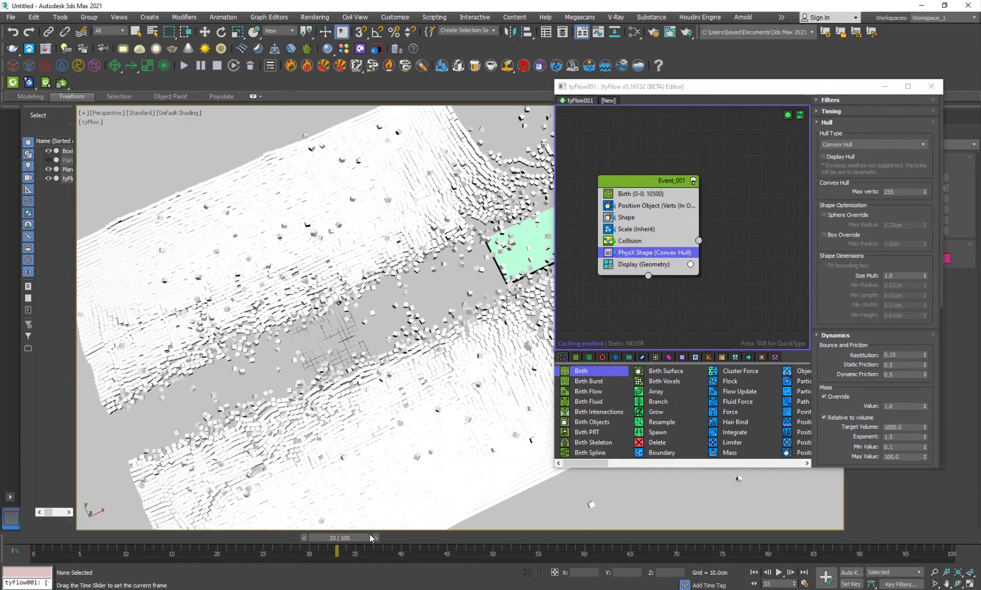
left_click(235, 541)
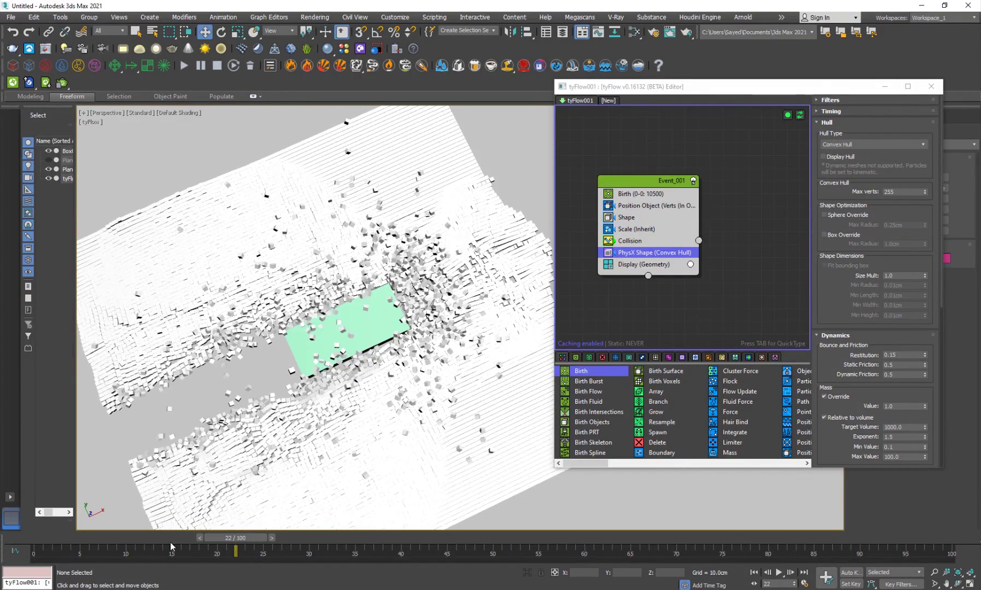
scroll(164, 465, "up", 3)
middle_click_drag(137, 415, 267, 343)
scroll(268, 342, "up", 6)
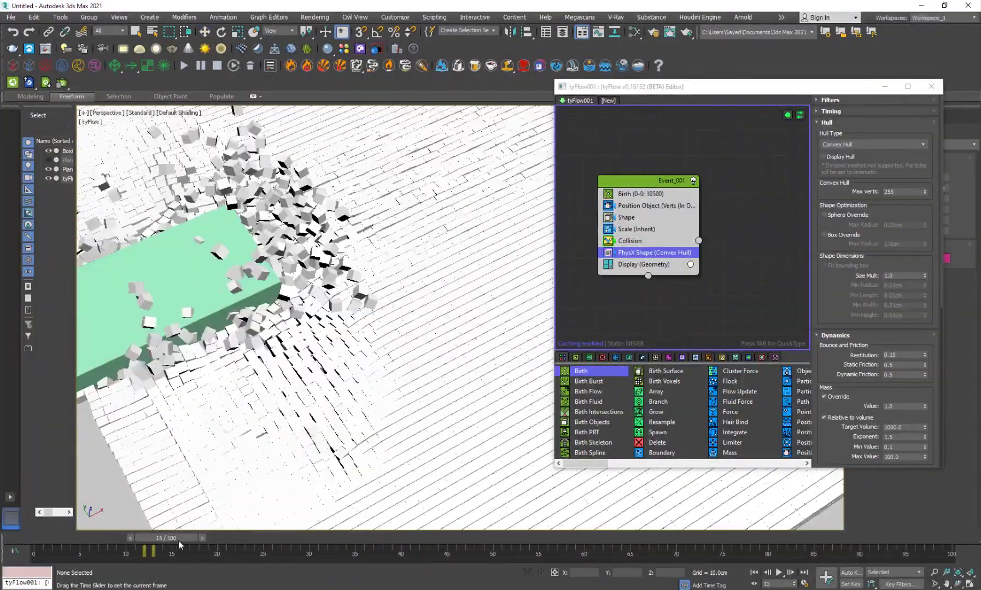
key("w")
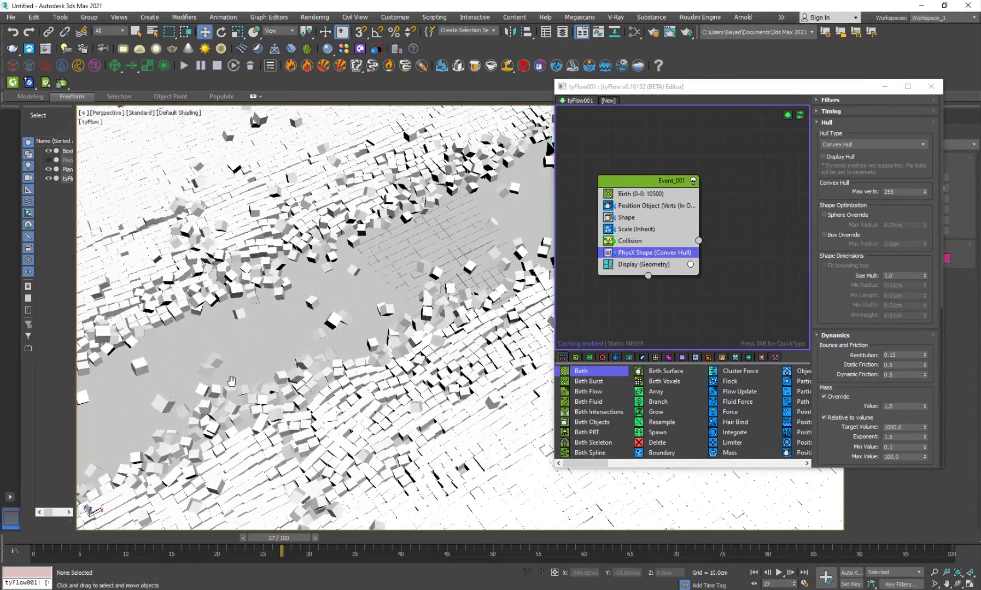
scroll(232, 381, "down", 5)
middle_click_drag(232, 381, 334, 356, "alt")
left_click_drag(194, 538, 172, 526)
Step: Return to the first frame and insert a Spin operator into Event_001
key("w")
key("Home")
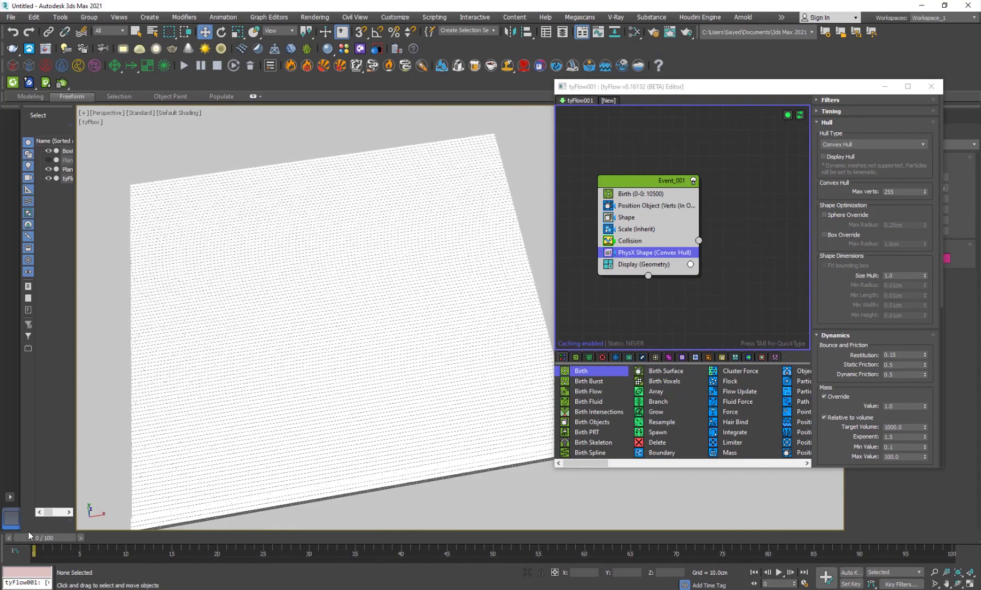
left_click(645, 181)
key("Tab")
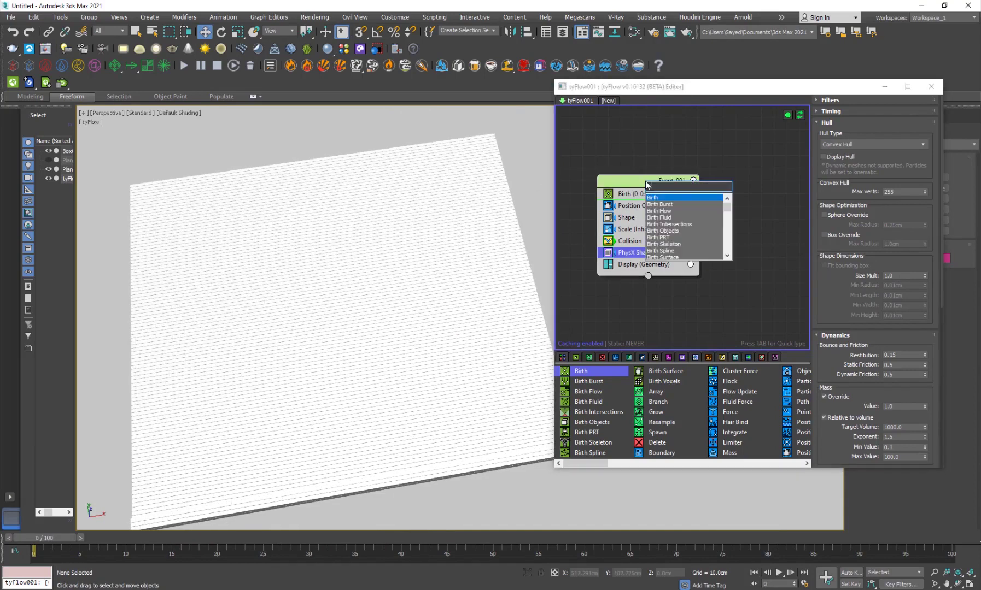
type("spin")
key("Return")
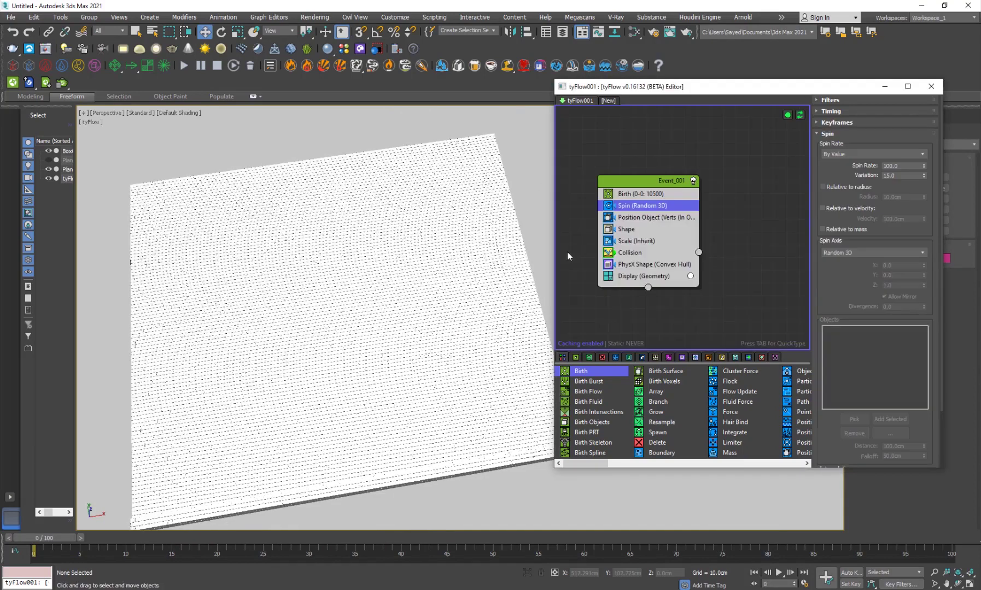
Step: Scrub frames 17, 9 and 26 to preview the tumbling cubes across the field
left_click(199, 538)
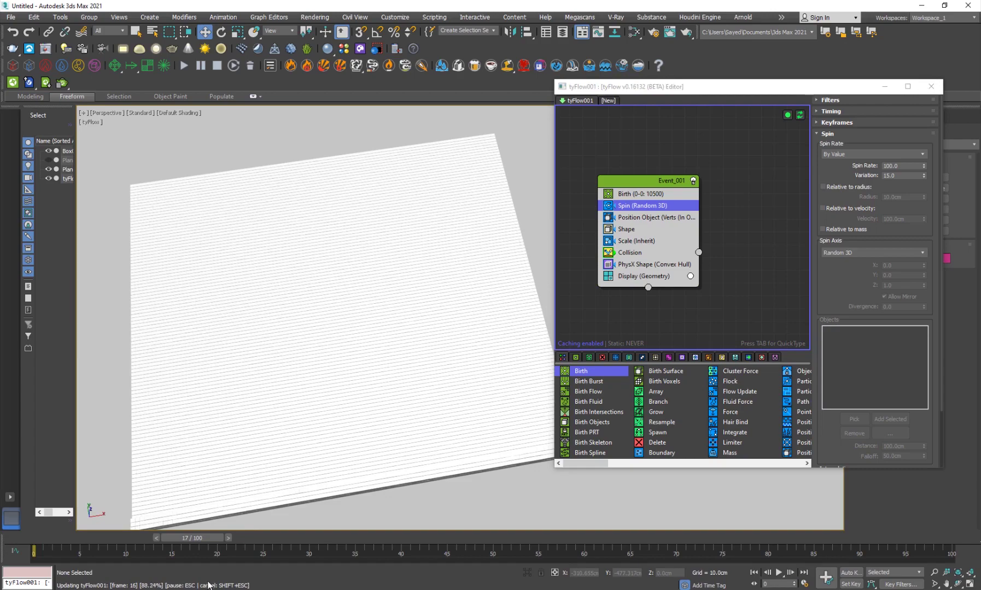
left_click_drag(102, 546, 282, 531)
key("w")
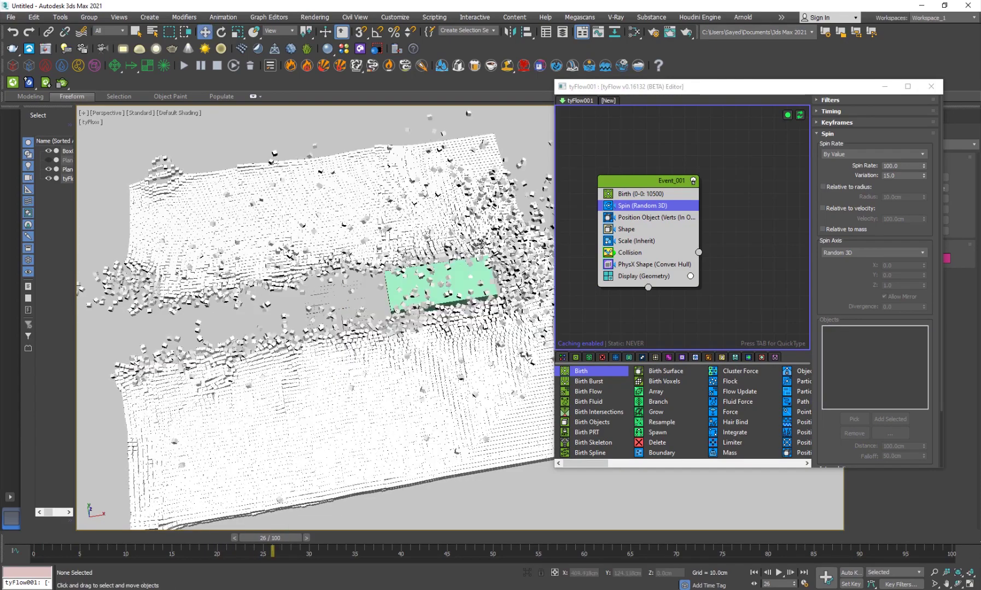
scroll(354, 376, "up", 6)
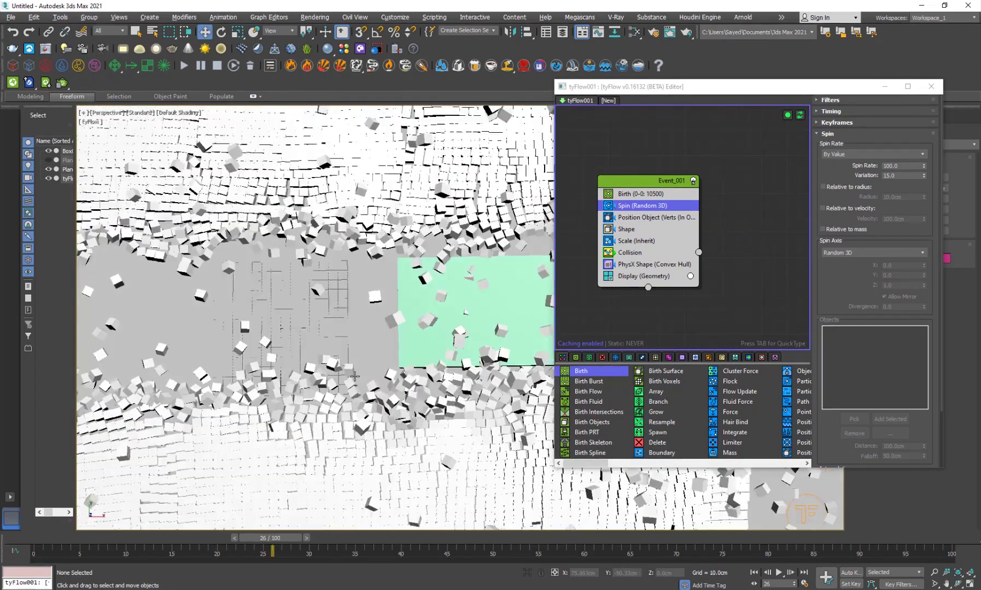
scroll(354, 376, "down", 4)
scroll(354, 376, "up", 3)
middle_click_drag(351, 349, 406, 341)
Step: Create PhysCamera001 from the view, dolly it toward the box, and scrub the simulation
left_click(931, 86)
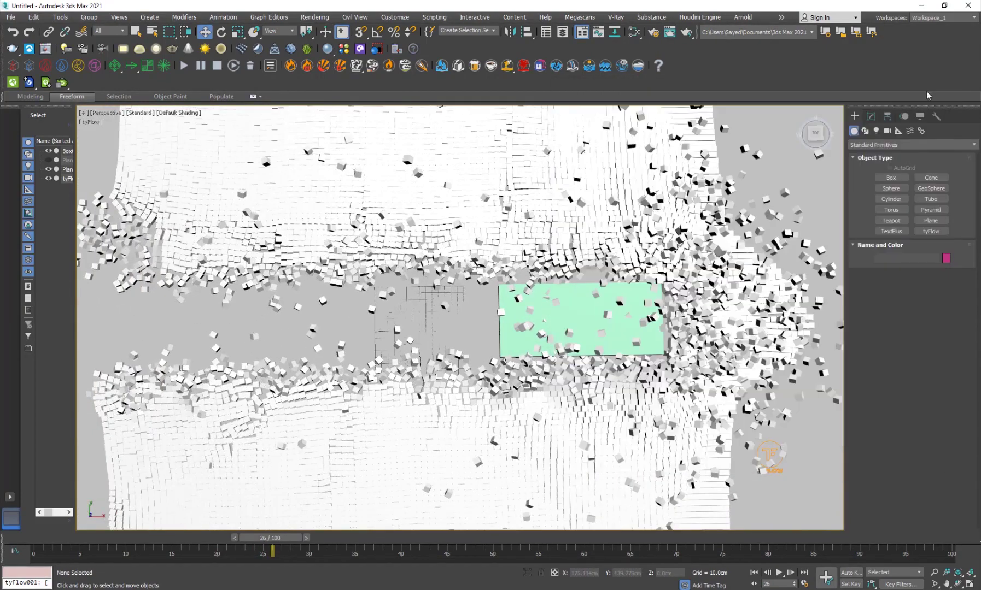
key("ctrl+c")
left_click(934, 572)
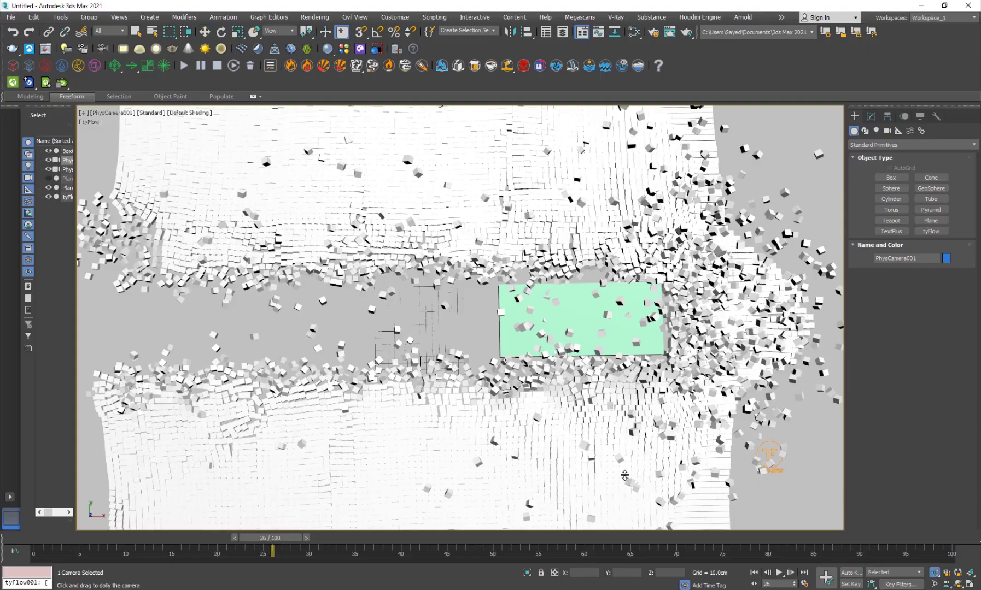
left_click_drag(453, 437, 454, 398)
left_click_drag(76, 541, 321, 525)
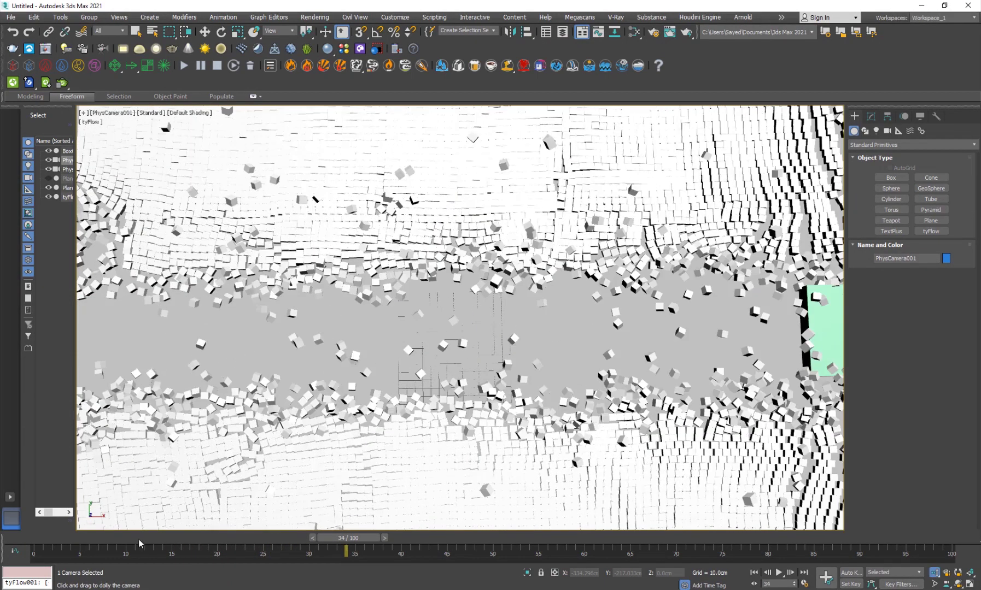
mouse_move(137, 540)
left_mouse_down()
mouse_move(355, 538)
mouse_move(162, 549)
mouse_move(148, 538)
mouse_move(344, 521)
mouse_move(154, 538)
left_mouse_up()
Step: Hide the sweeping box via Hide Selection
key("w")
left_click(188, 354)
right_click(189, 353)
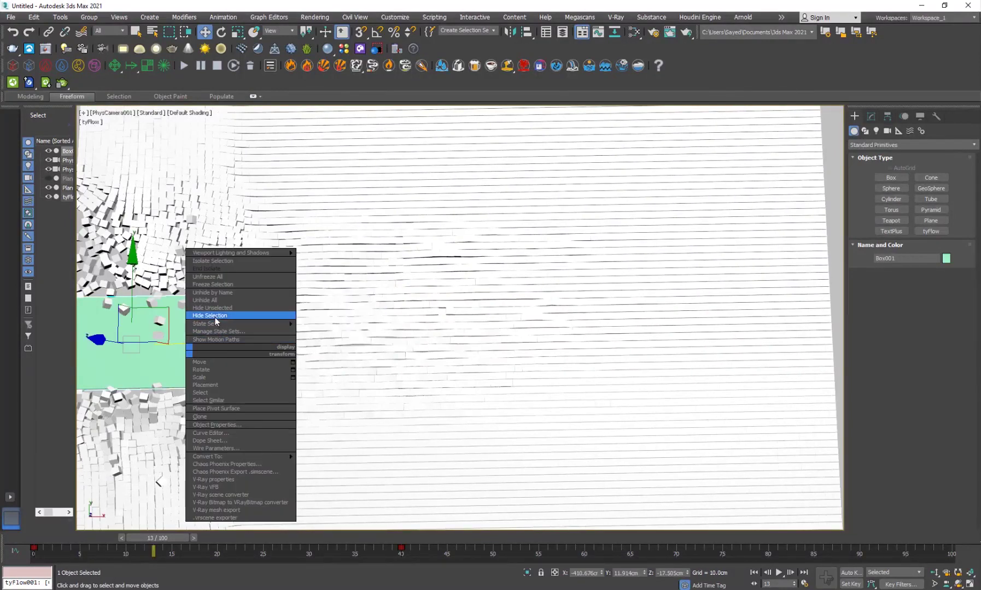
left_click(218, 341)
Step: Open tyFlow001's editor and insert a Mesh operator into Event_001
left_click(67, 197)
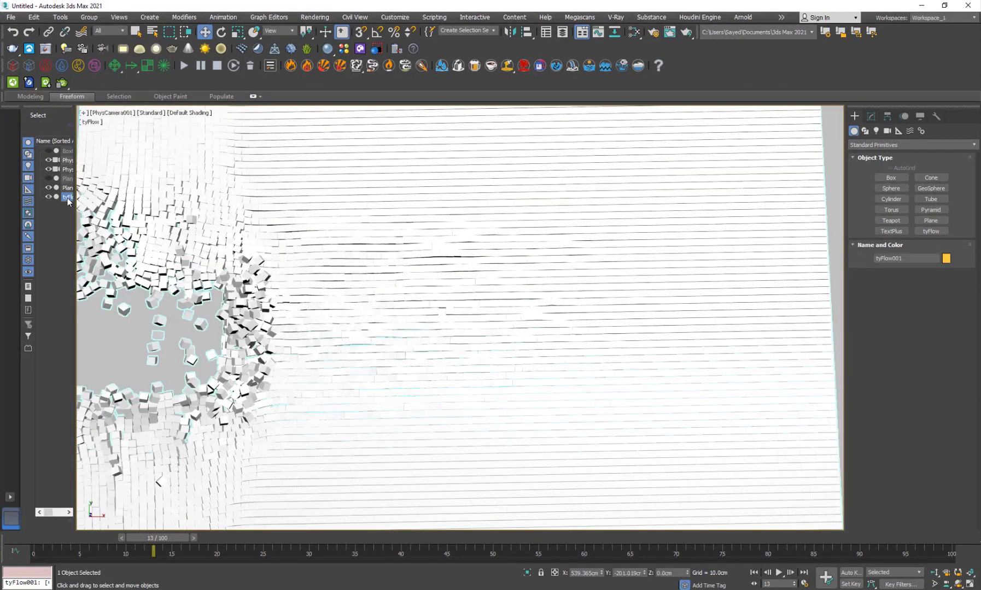
left_click(871, 116)
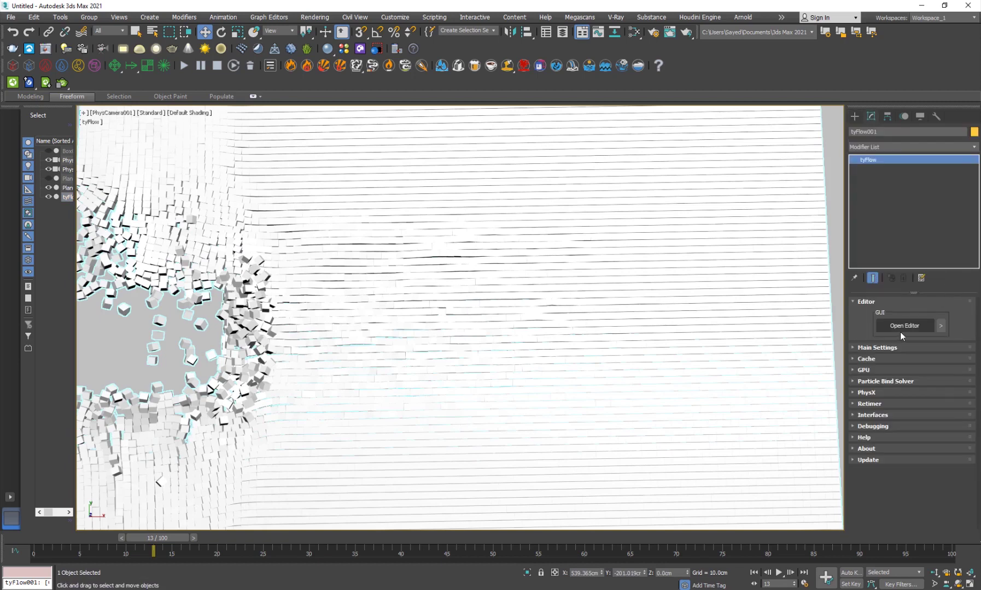
left_click(900, 330)
key("Tab")
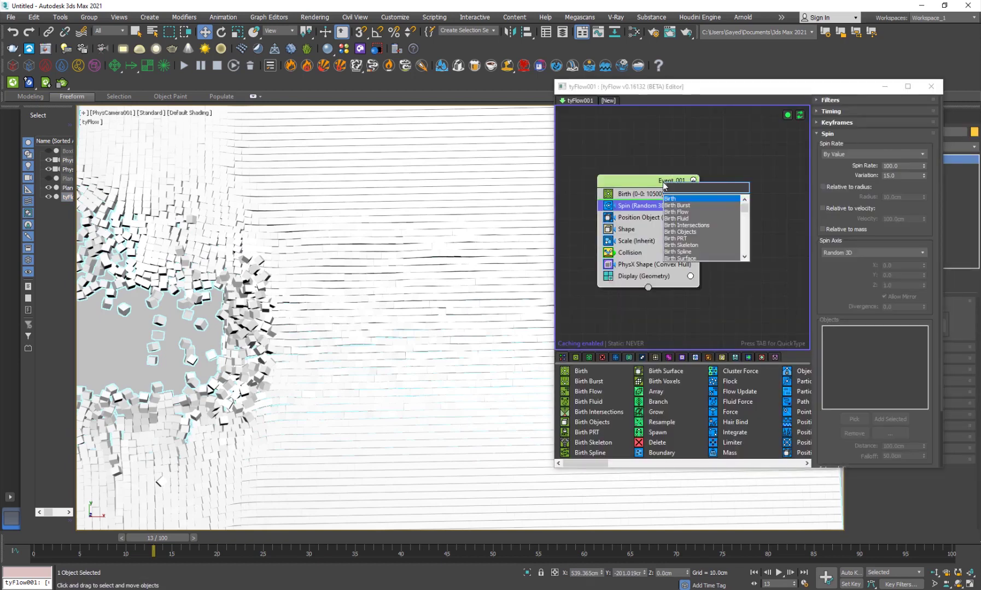
type("mesh")
key("Return")
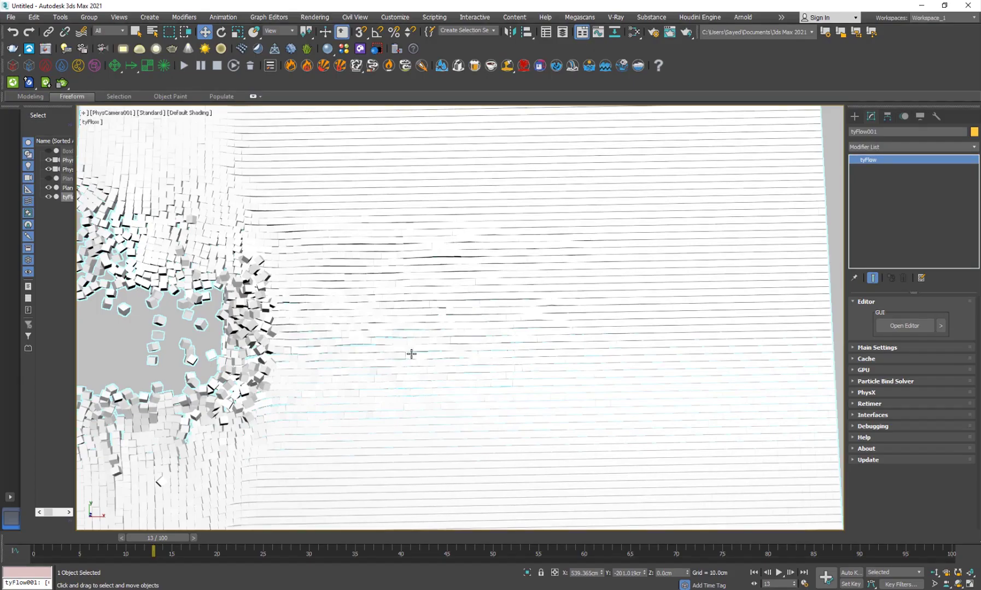
Step: In a tilted perspective view, draw a VRayLight plane light over the cube grid
left_click(385, 364)
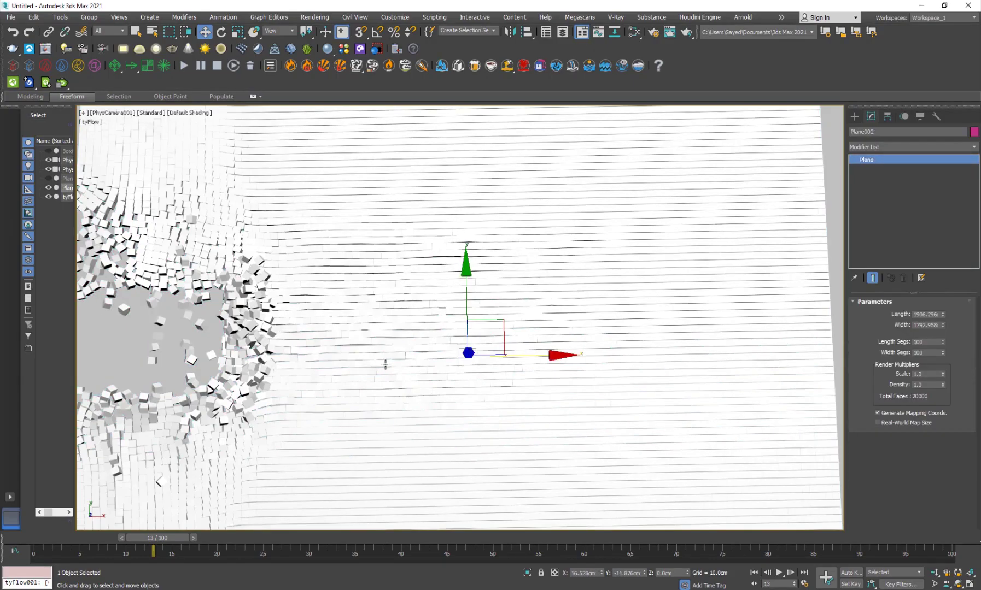
key("p")
scroll(308, 333, "down", 5)
middle_click_drag(351, 417, 394, 394, "alt")
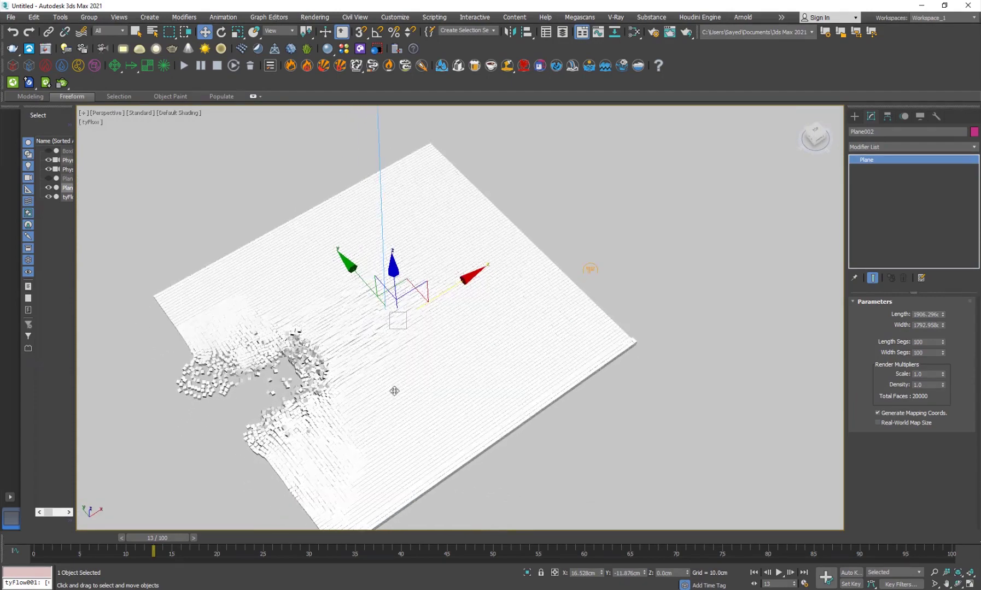
left_click(855, 116)
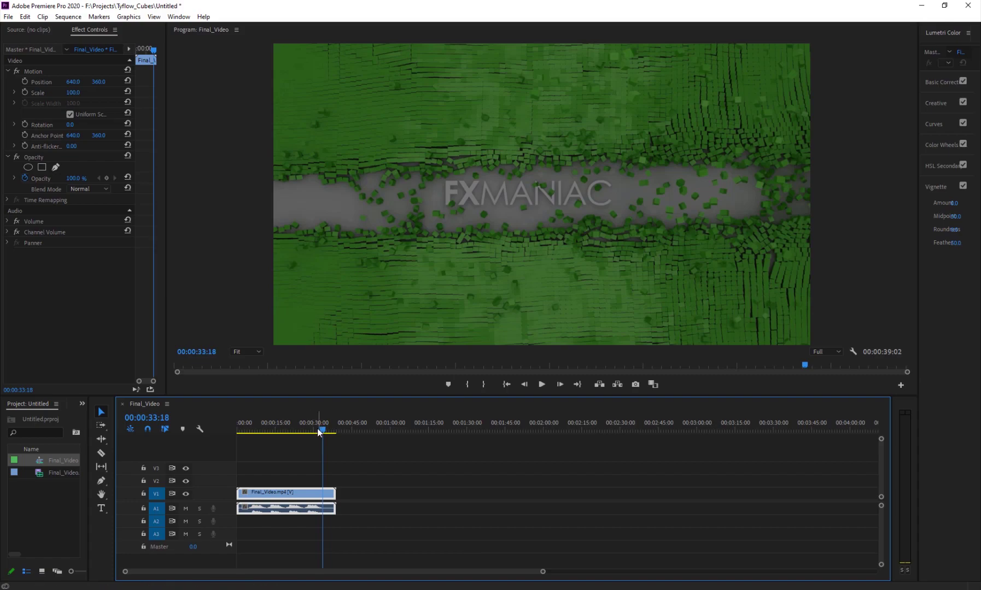
left_click_drag(324, 431, 308, 432)
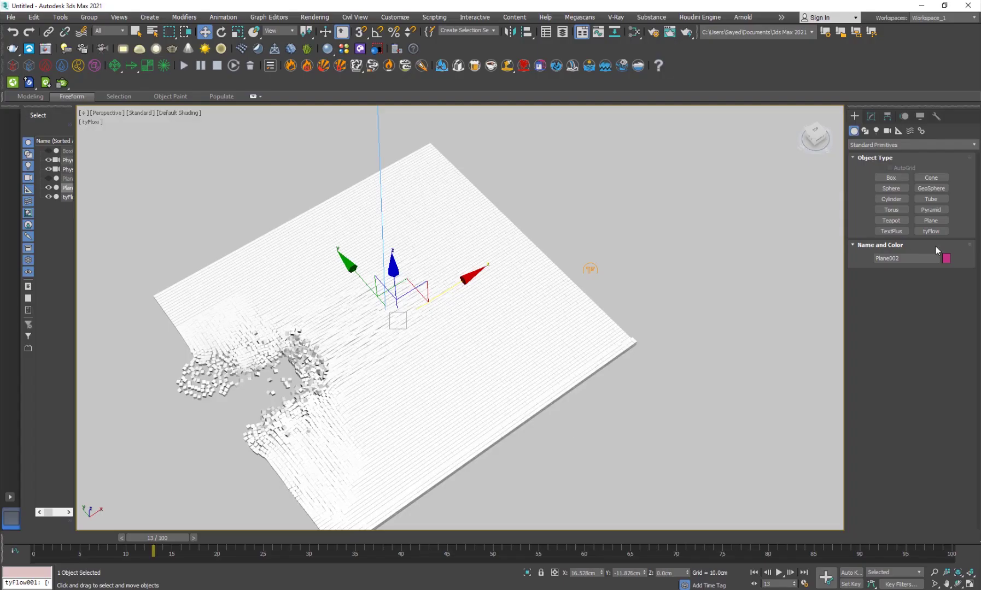
left_click(875, 131)
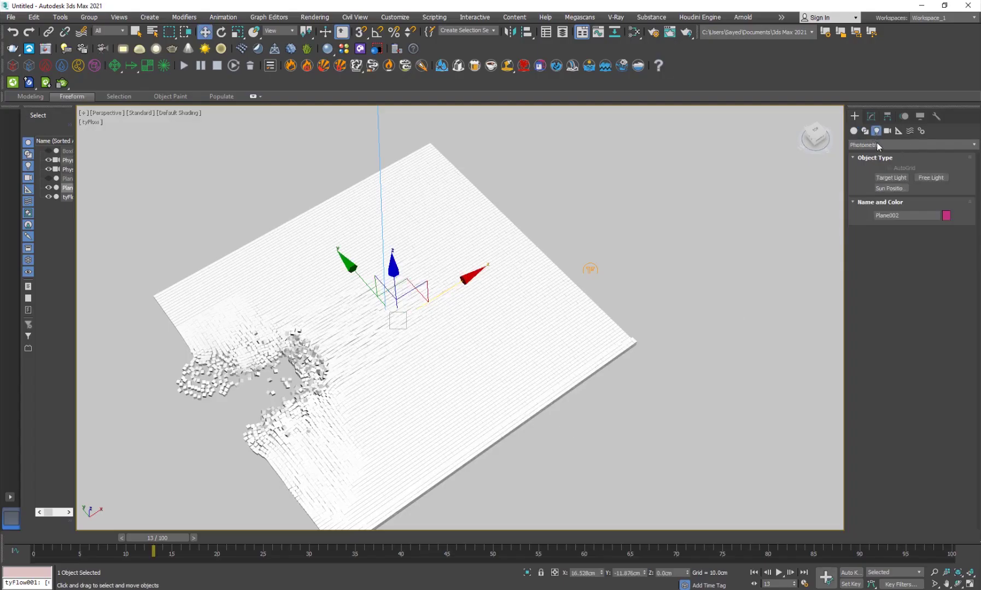
left_click(877, 145)
left_click(874, 175)
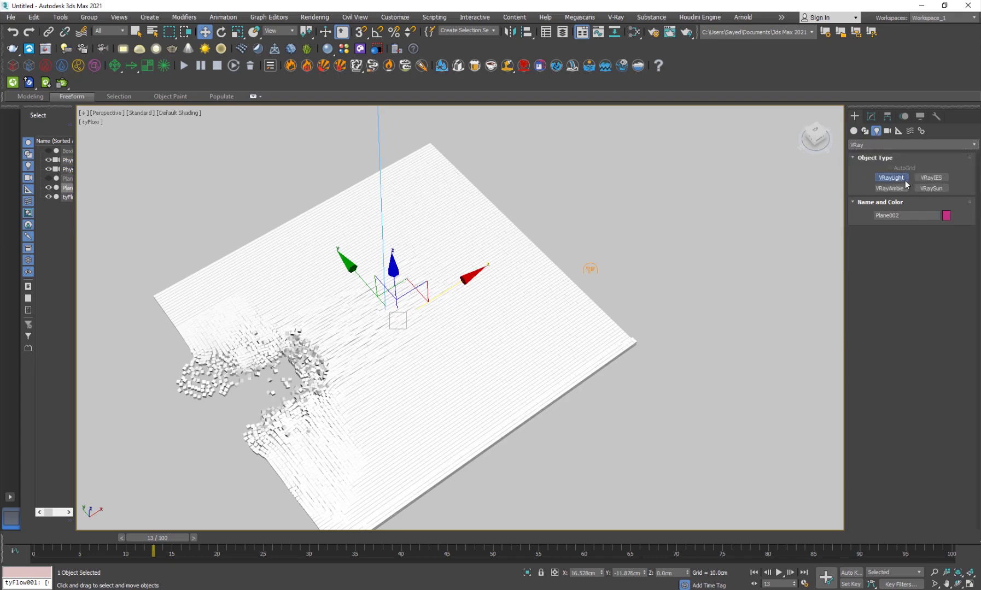
left_click(891, 178)
left_click_drag(388, 360, 519, 319)
Step: Raise the plane light to about Z 605.888 cm and set its Multiplier to 4
key("w")
left_click_drag(397, 277, 380, 115)
left_click(870, 116)
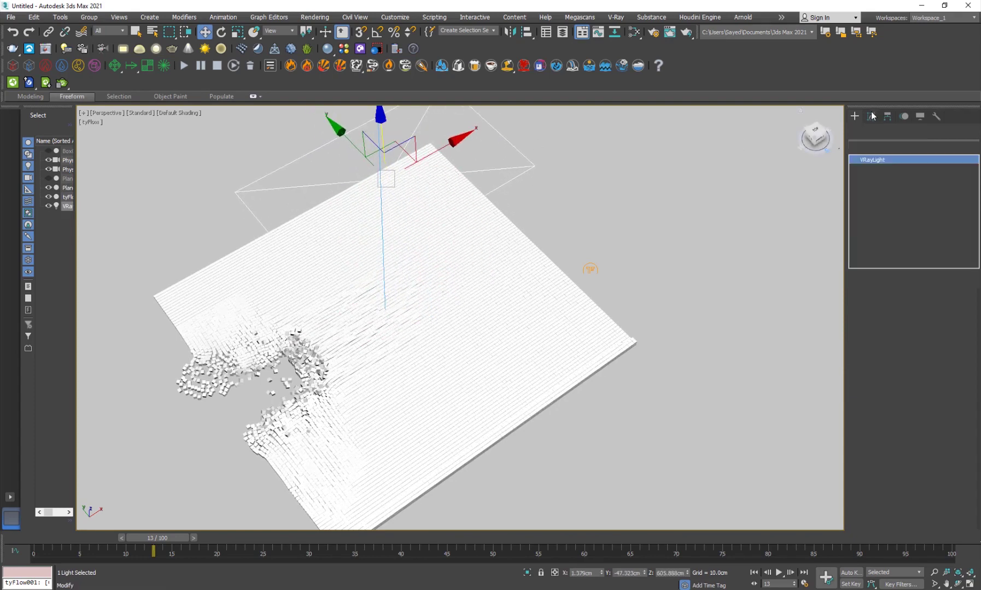
double_click(929, 367)
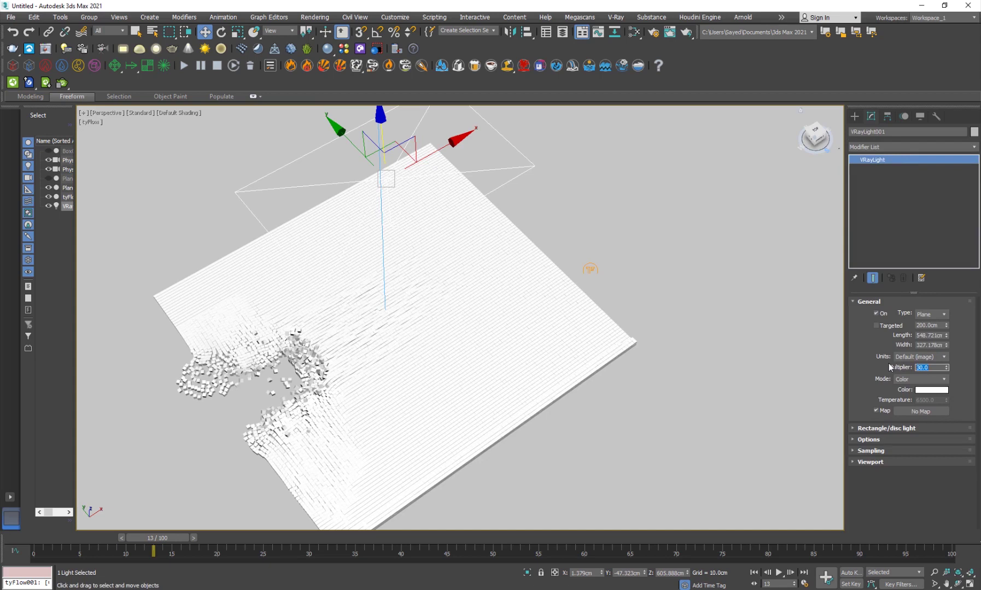
type("4")
key("Return")
Step: Place a second VRayLight of type Dome in the scene and select its Multiplier to change it to 0.3
left_click(854, 116)
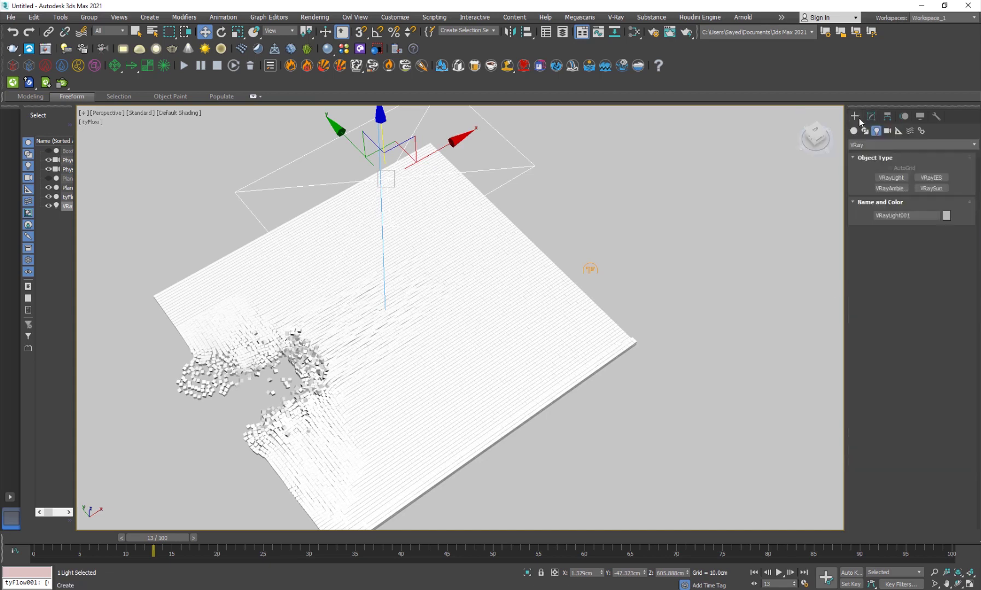
left_click(894, 177)
left_click(932, 244)
left_click(924, 261)
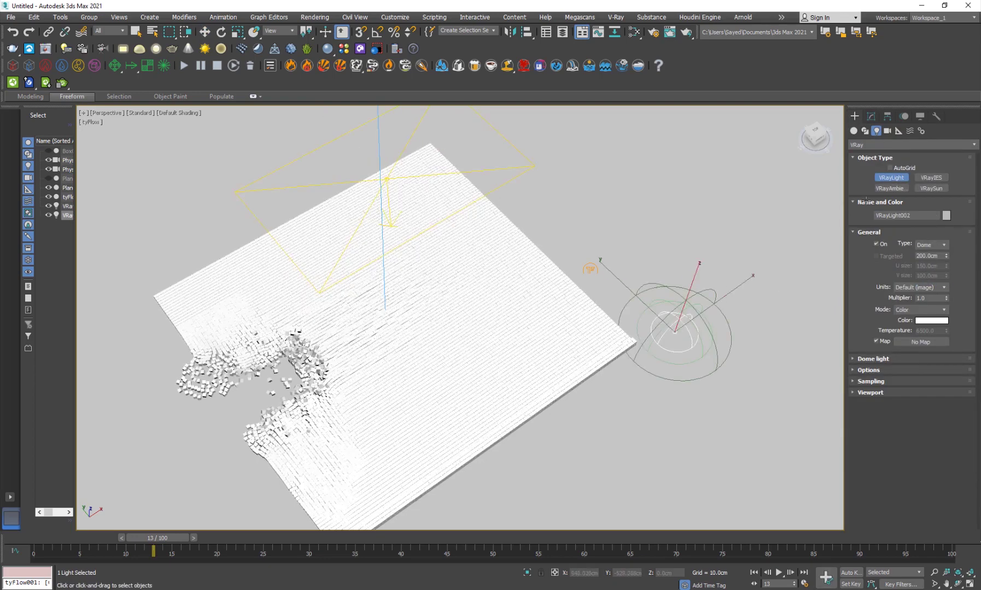
left_click(675, 332)
left_click(871, 117)
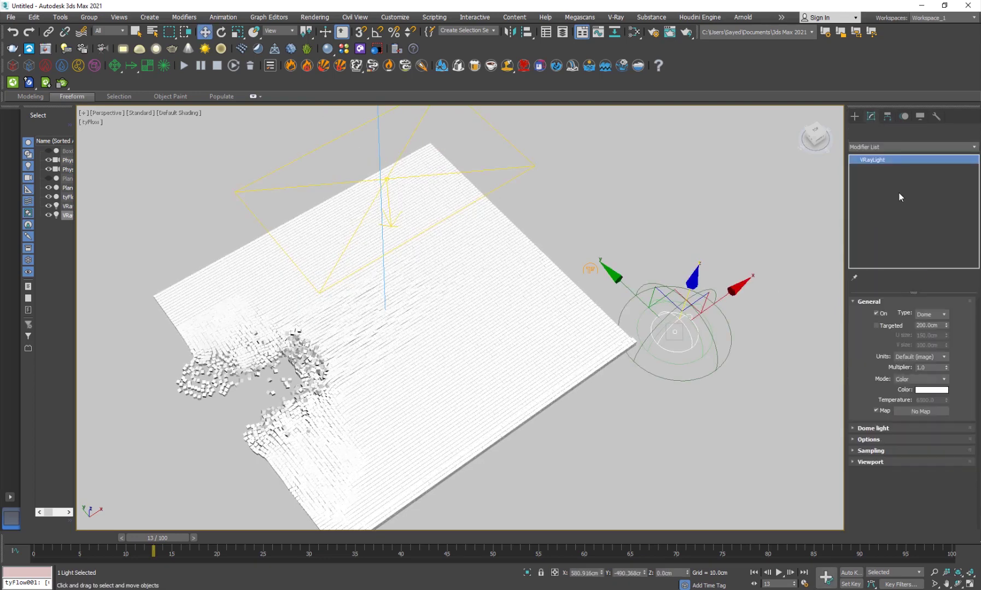
double_click(934, 368)
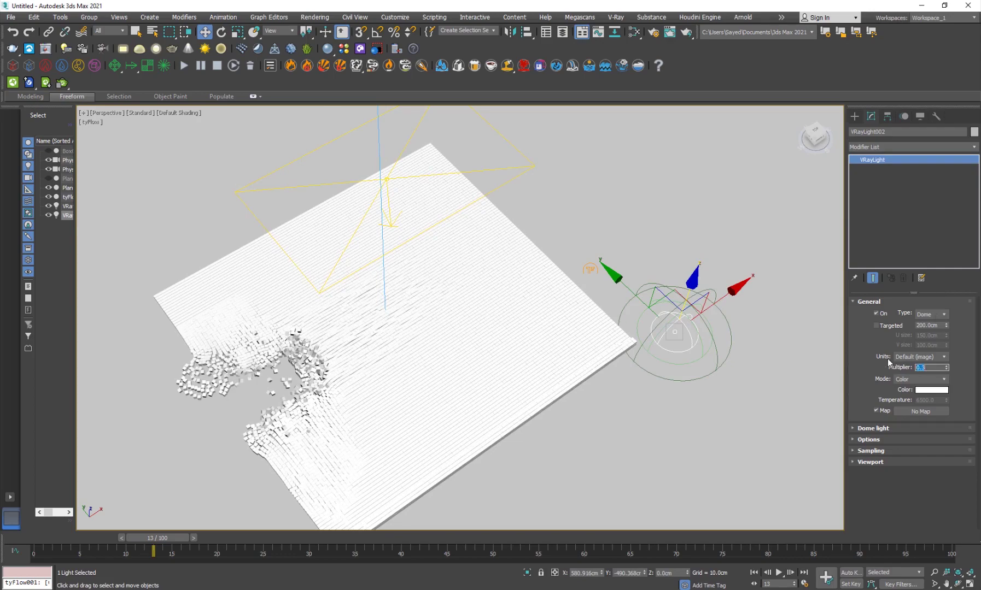
Step: In the Slate Material Editor, create a new VRayMtl and assign it to tyFlow001
middle_click_drag(478, 381, 465, 339, "alt")
key("m")
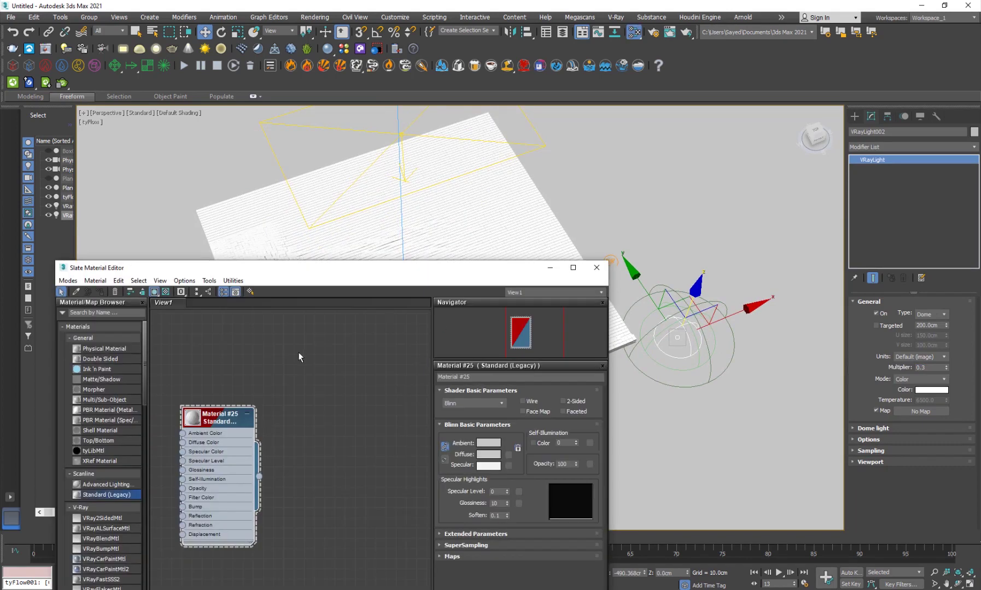
left_click_drag(388, 280, 344, 149)
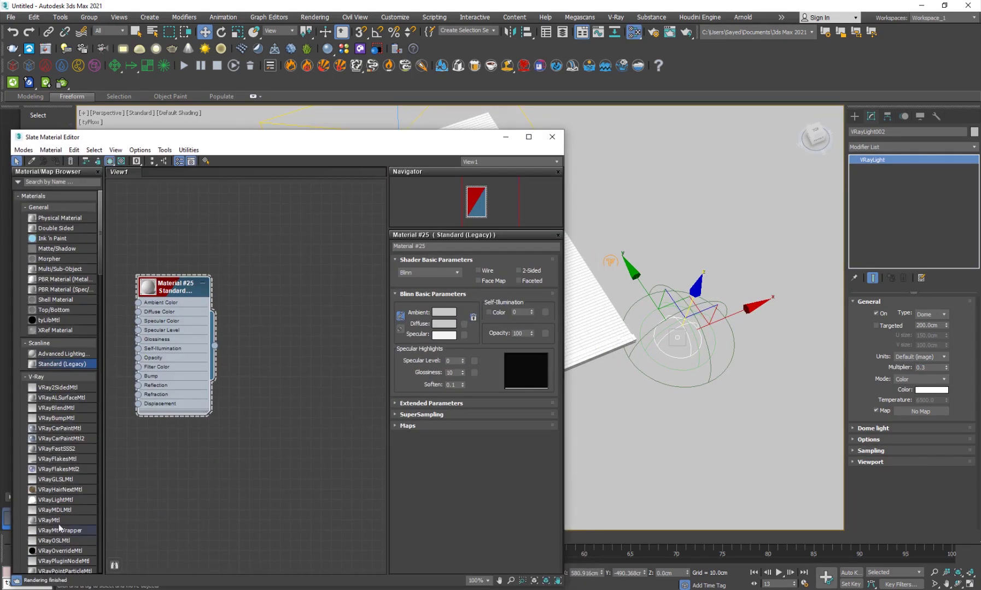
left_click_drag(59, 522, 297, 432)
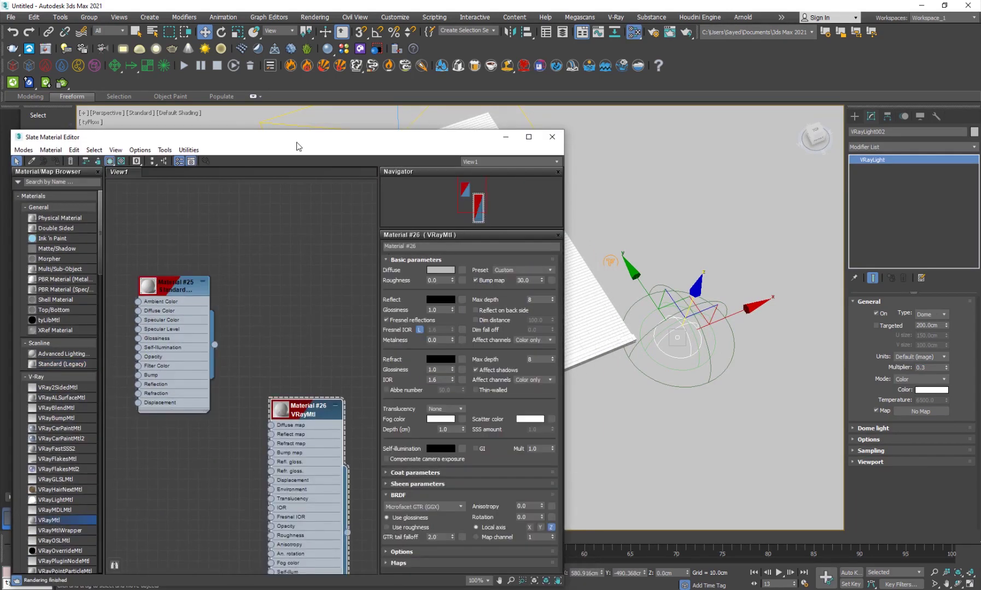
left_click_drag(295, 147, 226, 151)
left_click(610, 261)
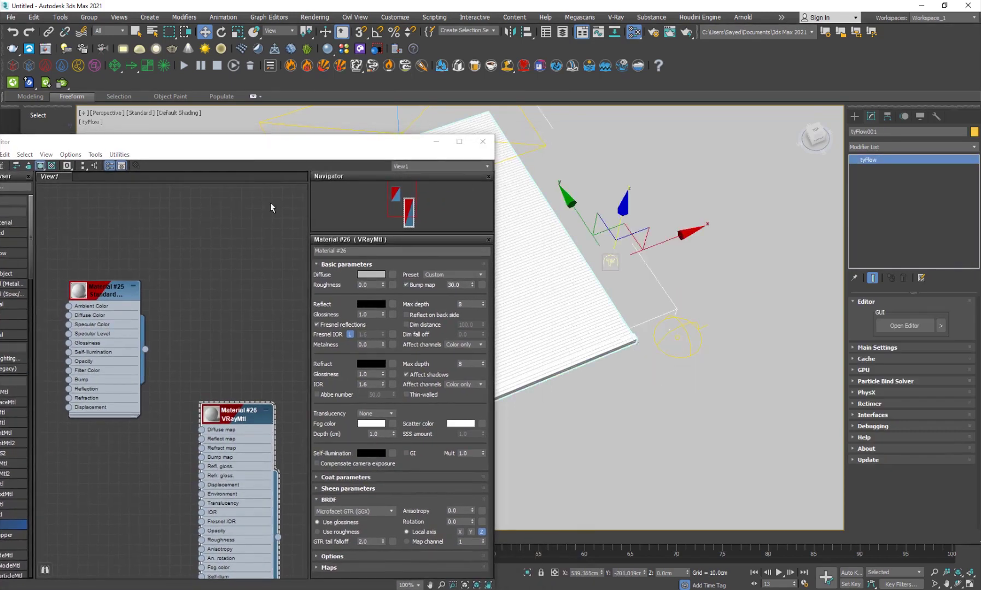
left_click_drag(102, 146, 35, 199)
Step: Give the VRayMtl an orange Diffuse, grey Reflect (102) and Reflect Glossiness of 0.81
left_click(336, 334)
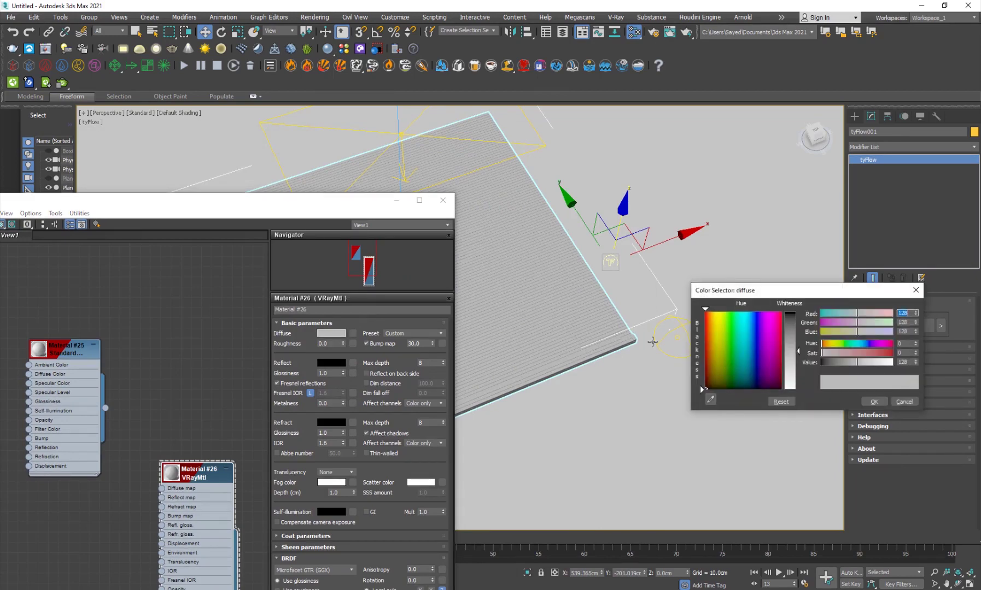
left_click_drag(716, 328, 707, 315)
left_click_drag(853, 353, 892, 363)
left_click(845, 323)
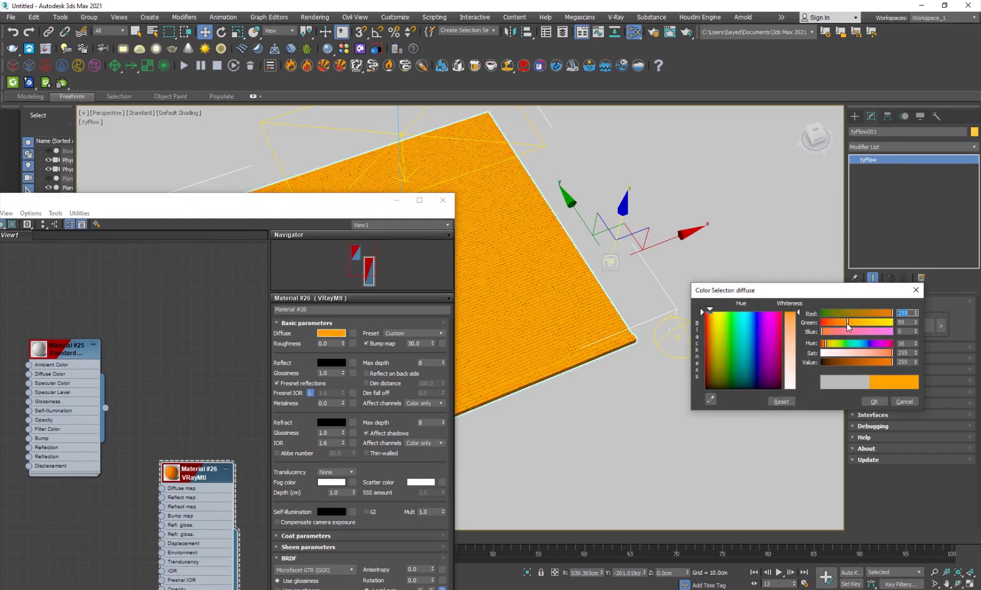
left_click(874, 401)
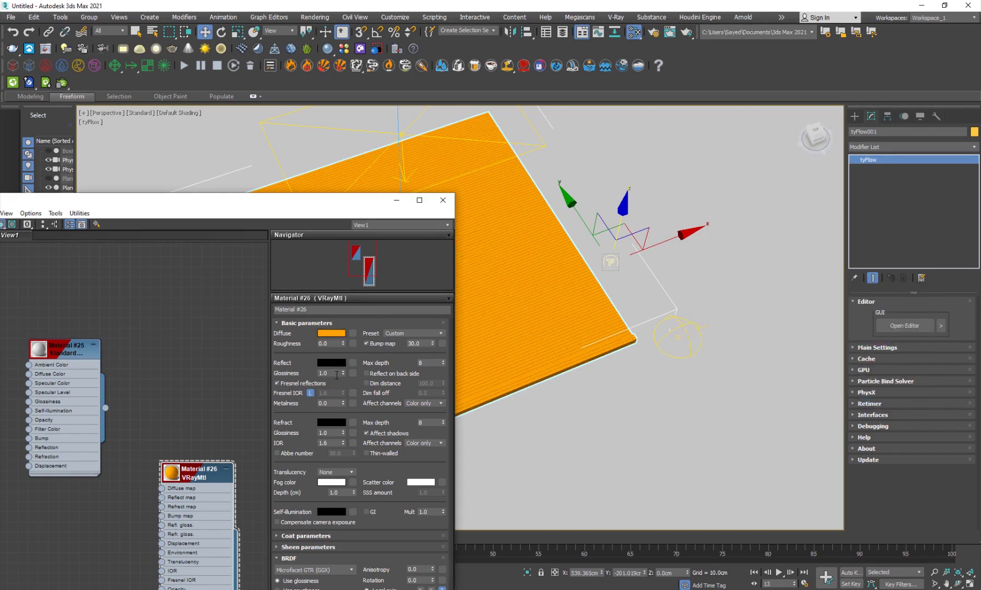
left_click(336, 364)
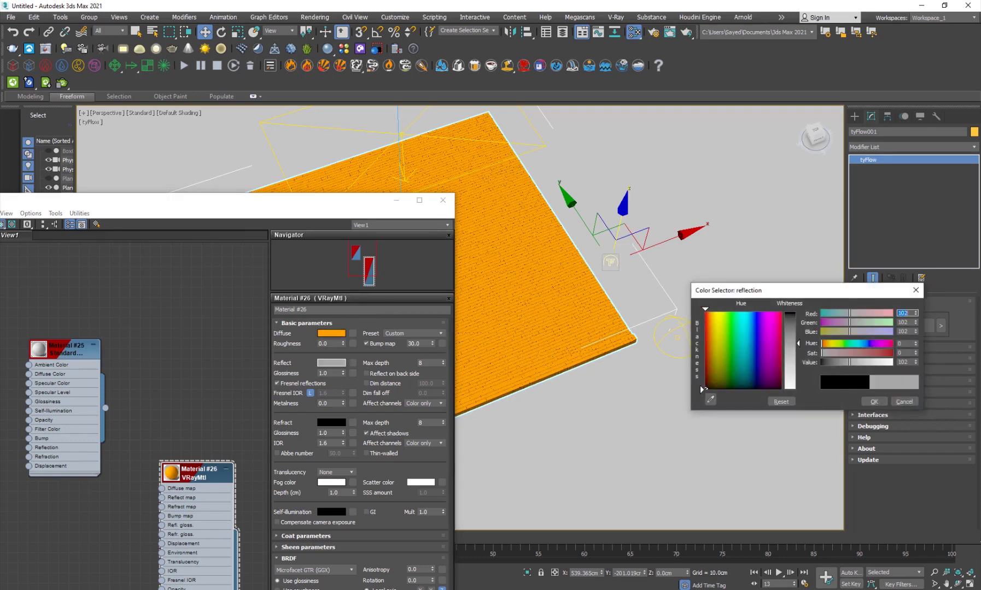
left_click(866, 402)
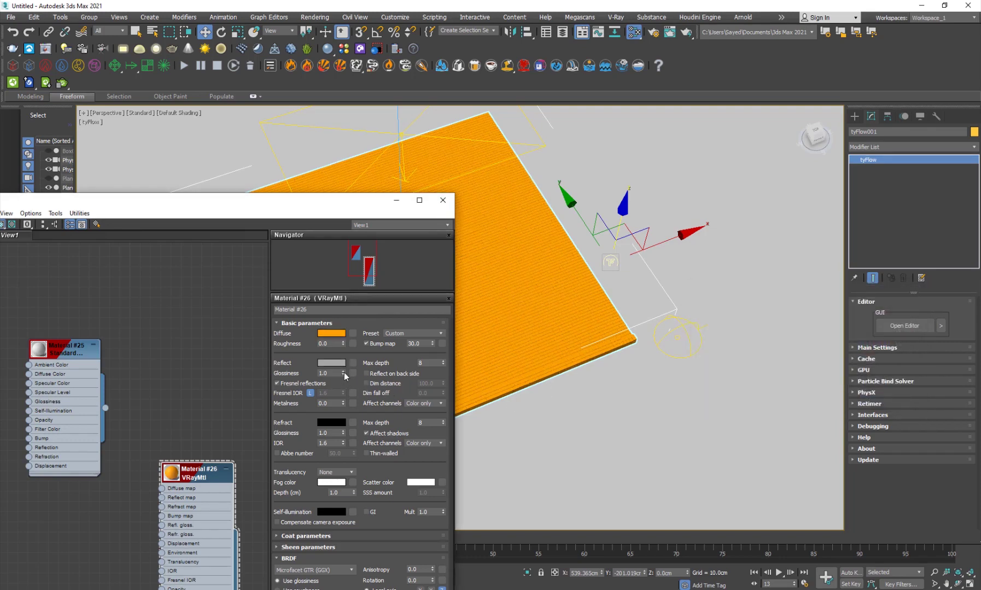
left_click_drag(343, 374, 343, 380)
Step: Return to the camera view, scrub the frames, and enable interactive V-Ray rendering in the viewport
left_click(442, 200)
key("c")
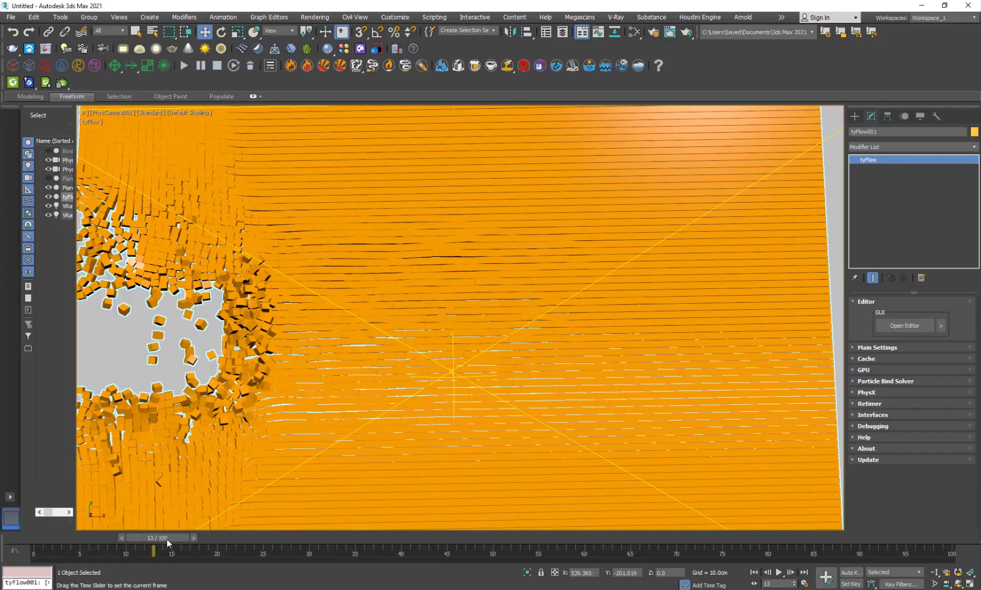
left_click_drag(171, 540, 262, 539)
key("w")
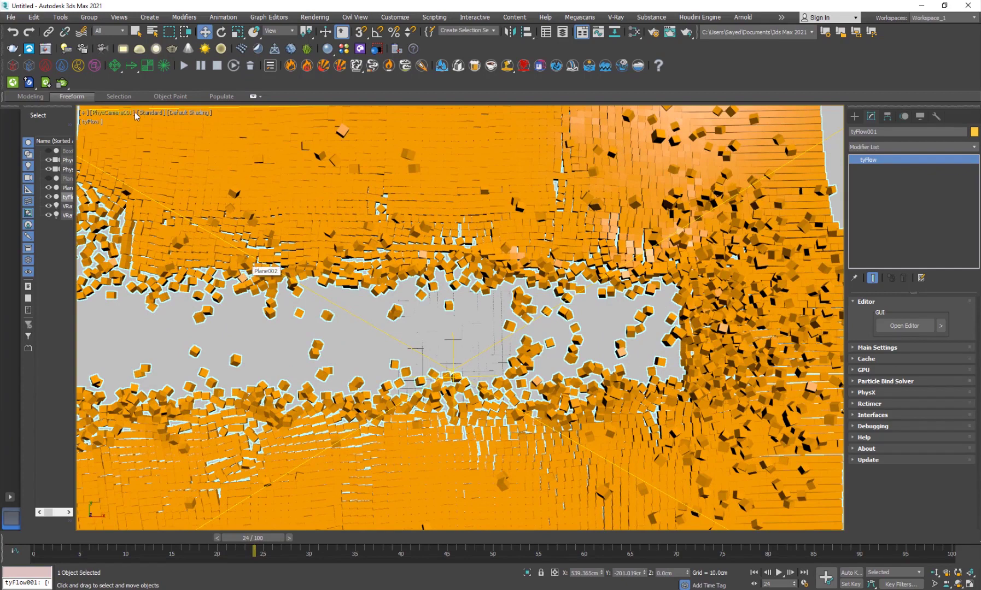
left_click(166, 113)
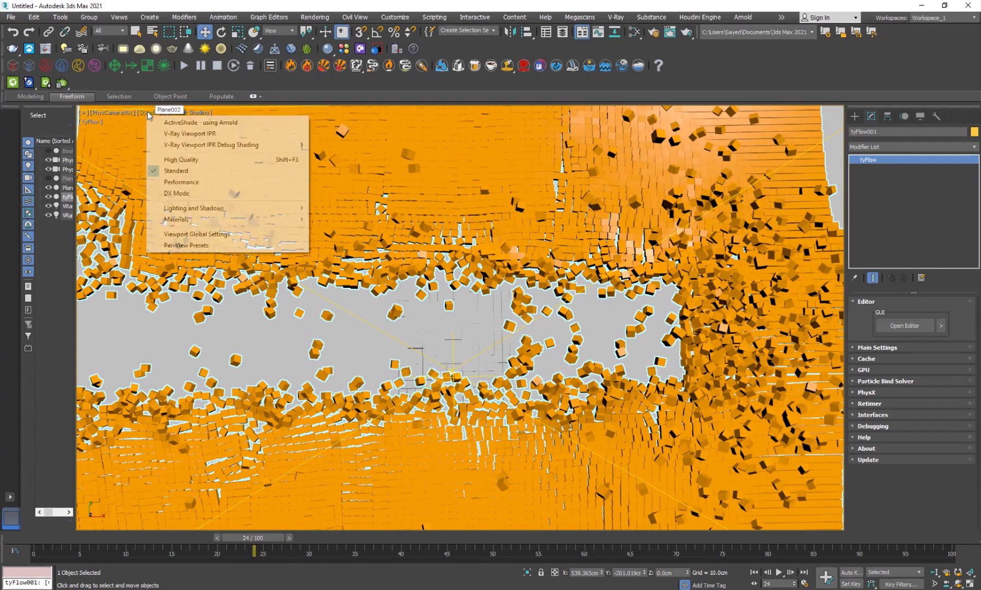
left_click(216, 134)
left_click(415, 441)
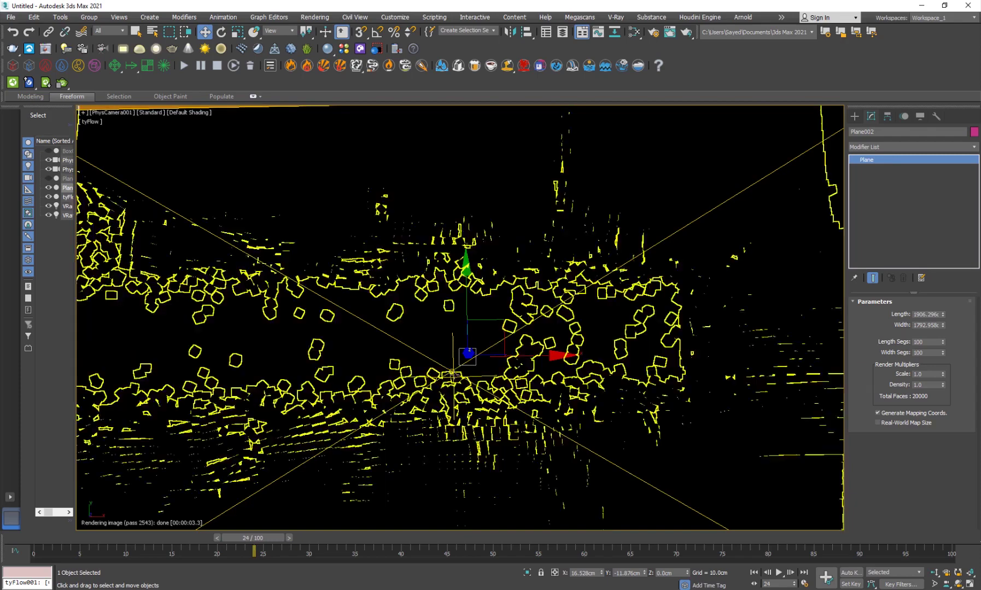
Step: Check Invisible in VRayLight001's Options rollout, then select Plane002
left_click(67, 206)
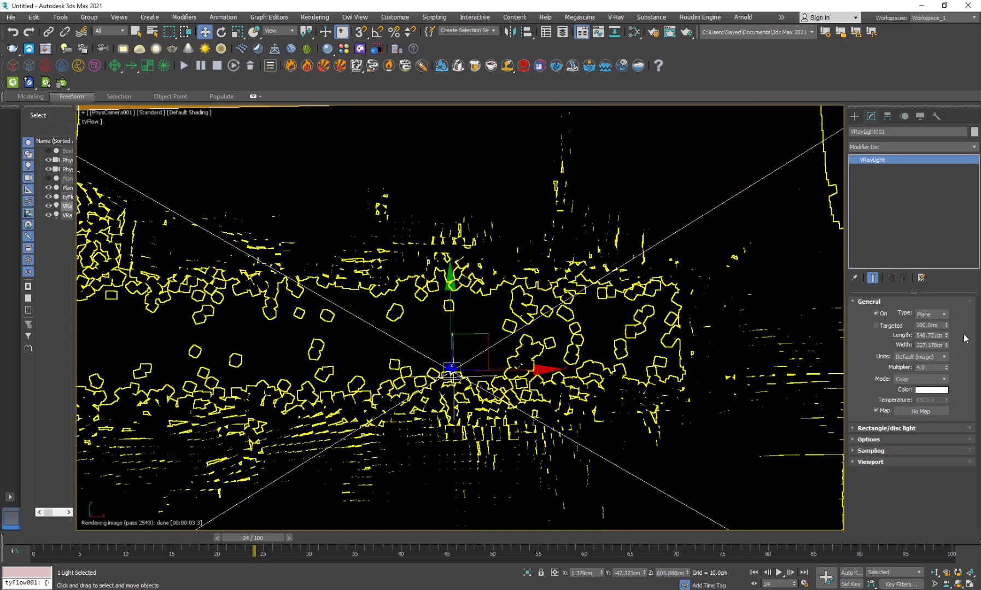
left_click(873, 441)
left_click(897, 450)
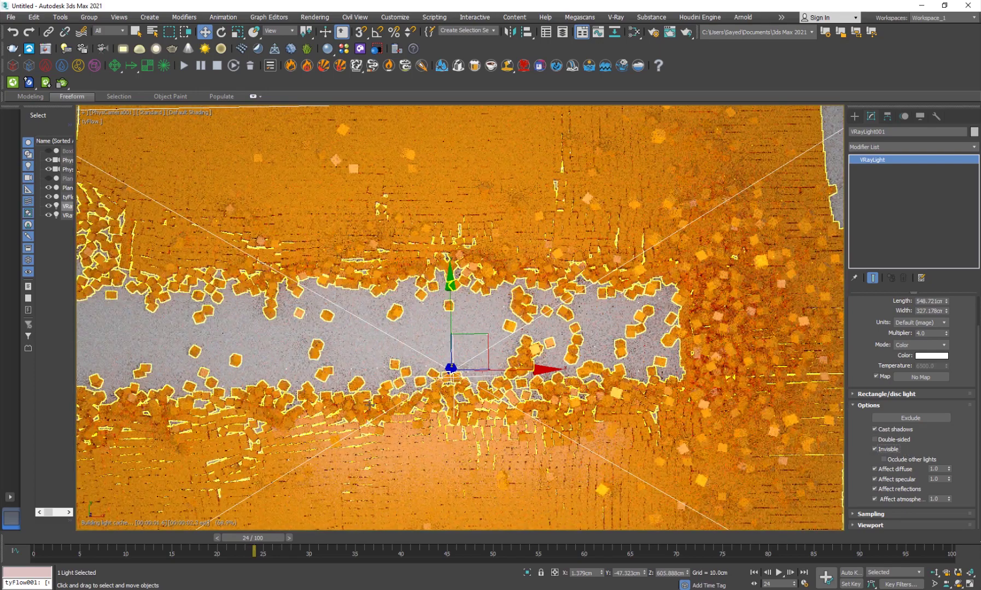
left_click(264, 342)
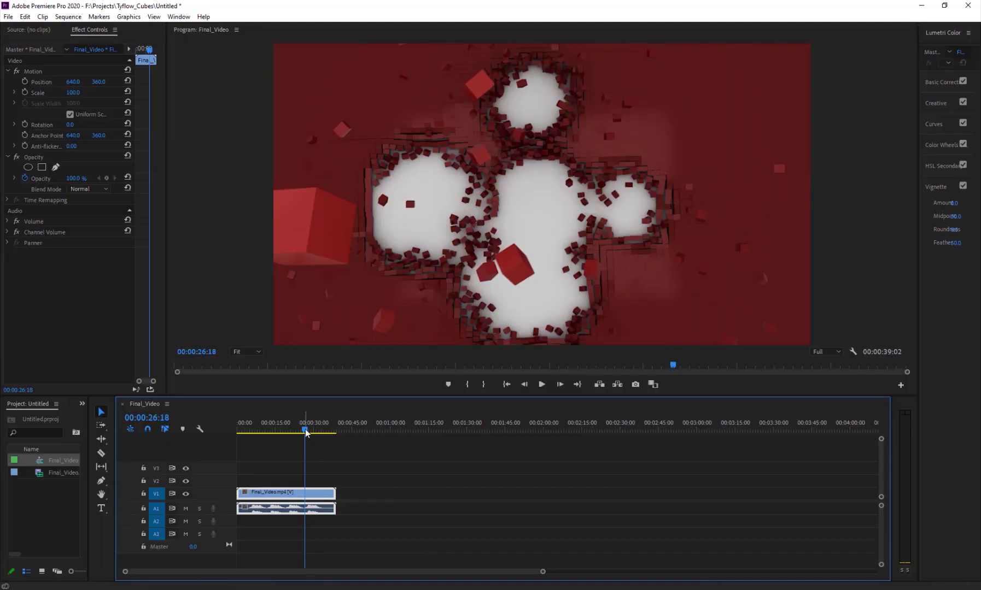
left_click_drag(307, 432, 310, 434)
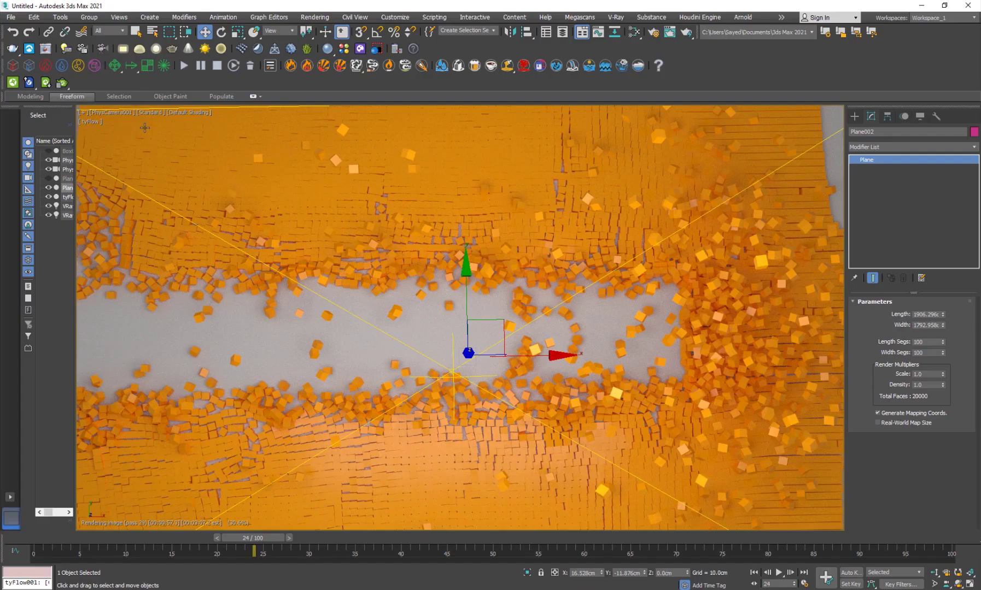
Step: Restore plain viewport shading, add VRayBackToBeauty and VRayCryptomatte elements, then set Premiere's playhead to 00:00:30:00
left_click(151, 112)
left_click(185, 138)
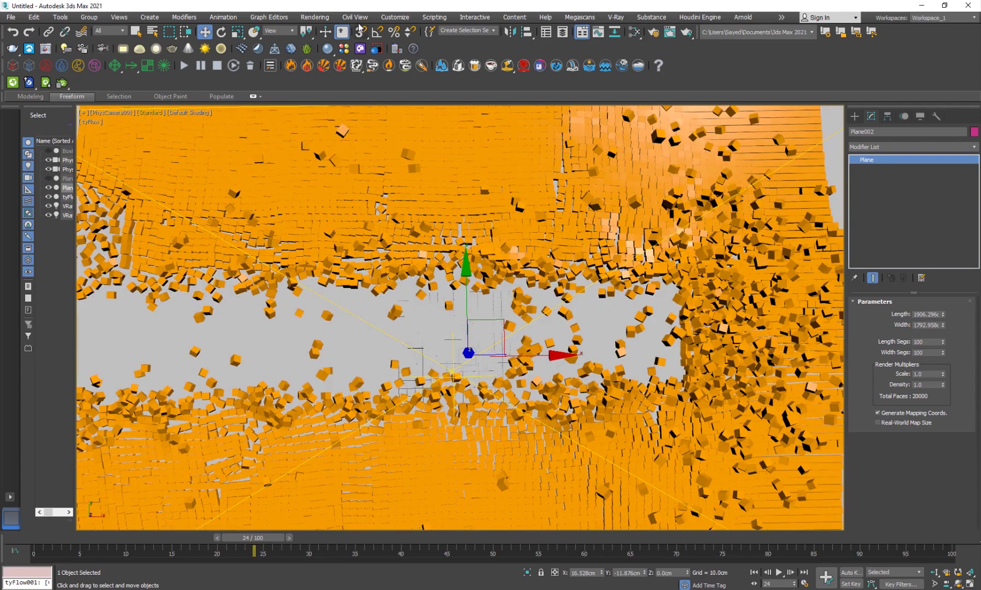
left_click(315, 17)
left_click(344, 66)
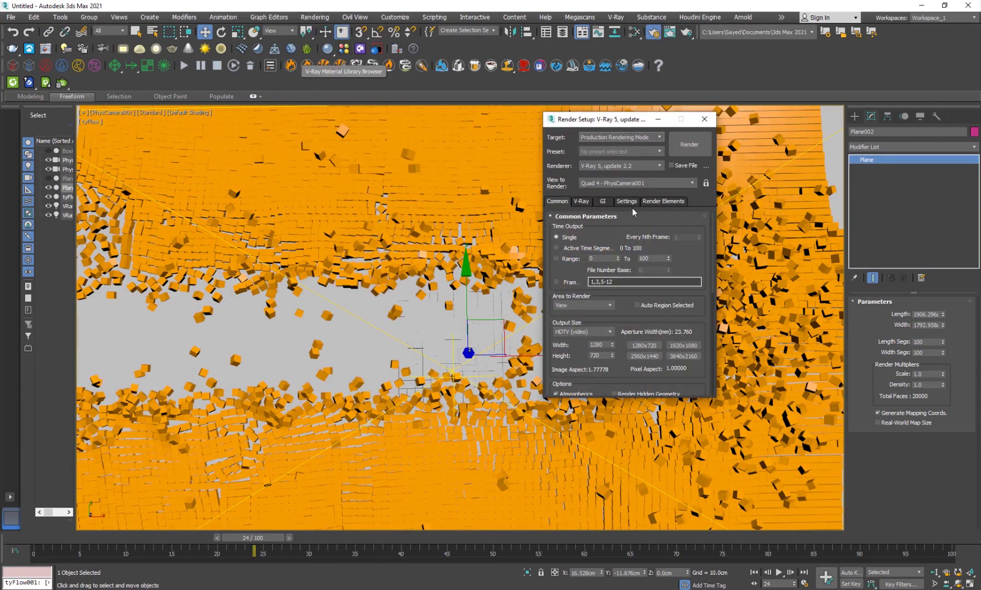
left_click(564, 240)
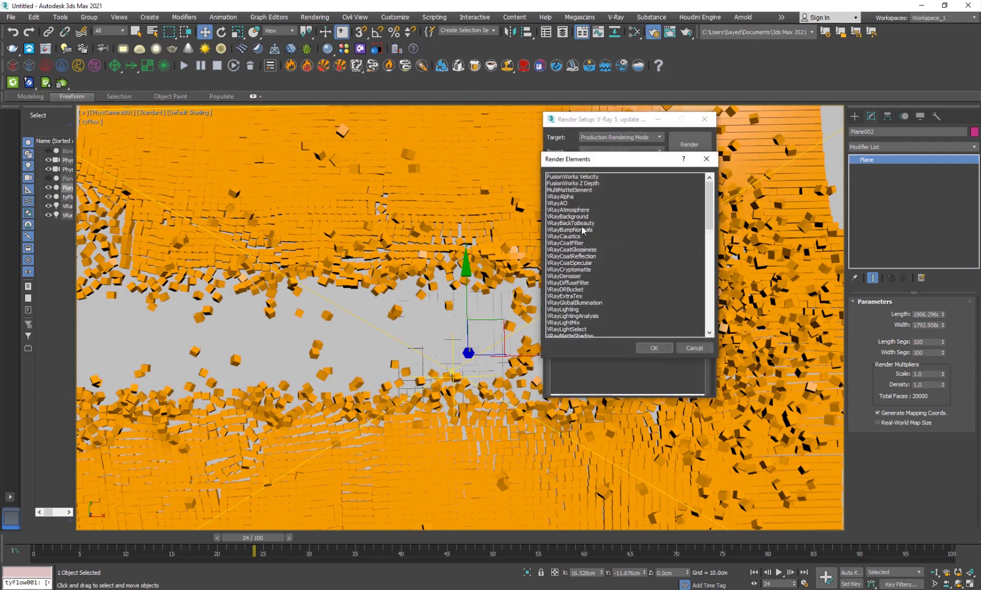
left_click(581, 216)
left_click(584, 223)
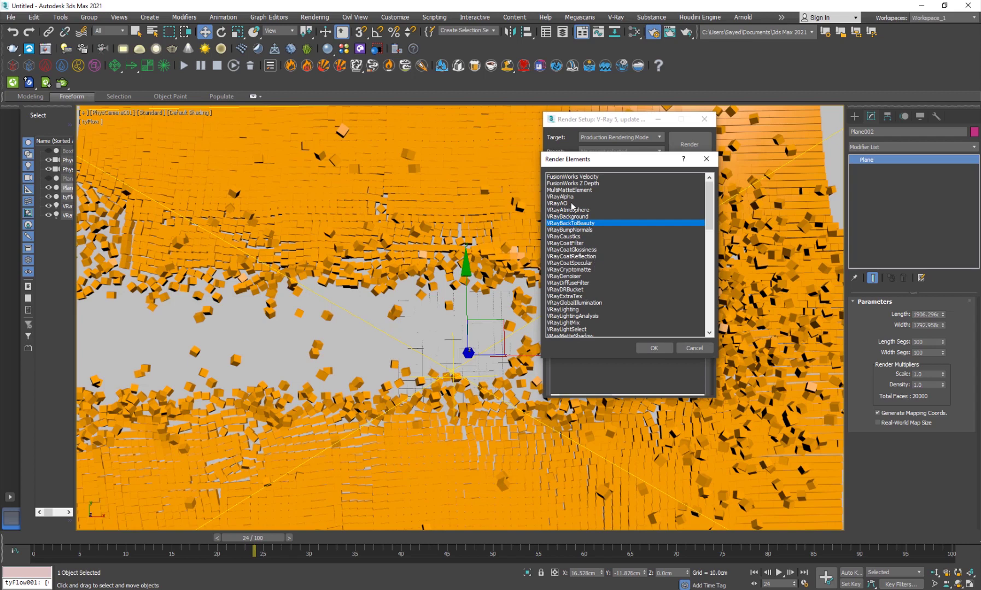
left_click(580, 270, "ctrl")
left_click(651, 348)
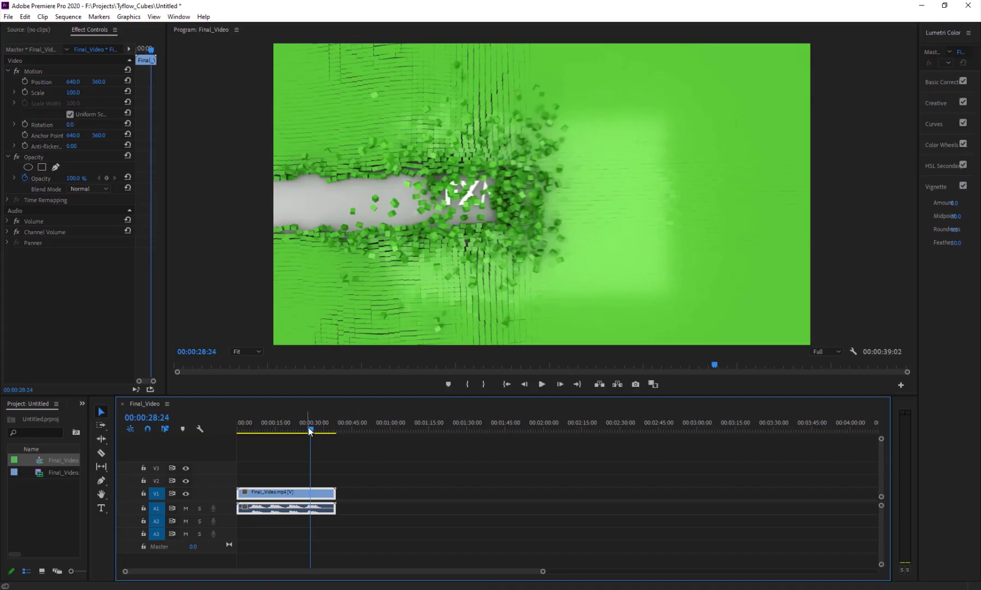
left_click(315, 432)
left_click(313, 432)
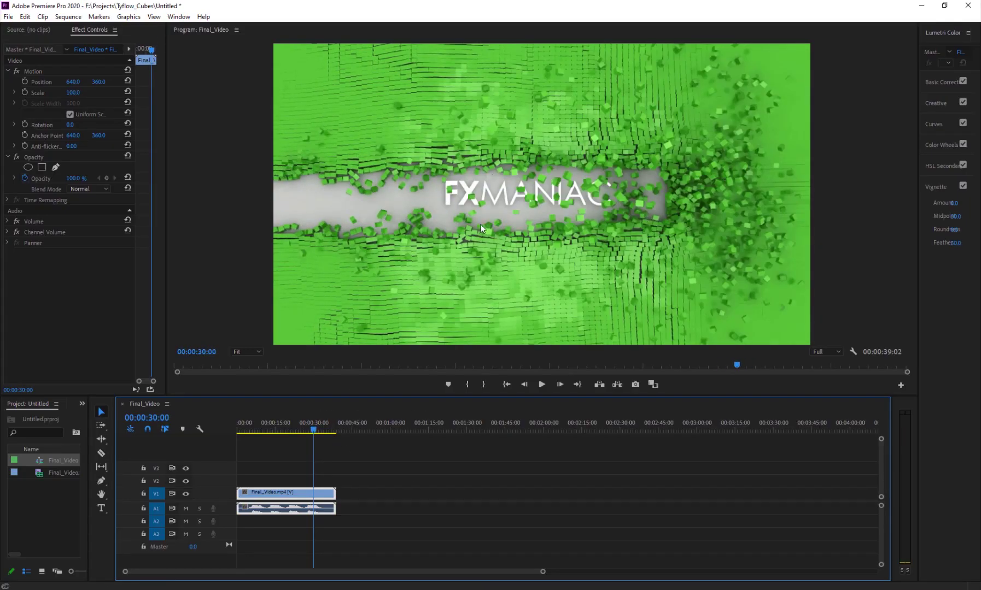
Step: Play the Final_Video preview near 00:00:29:12, then play the red cube section from about 00:00:20
key("space")
key("space")
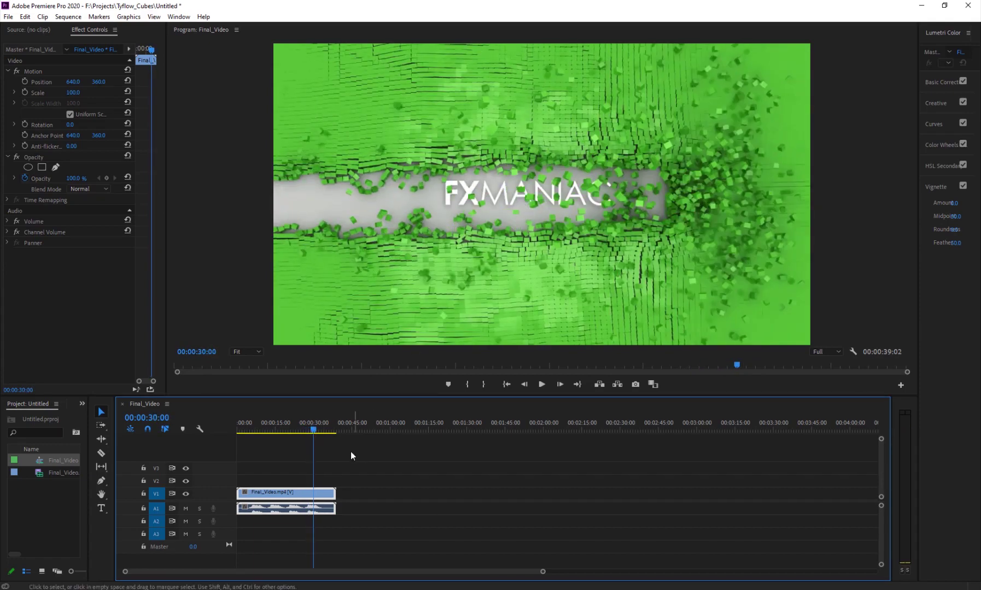
left_click(313, 430)
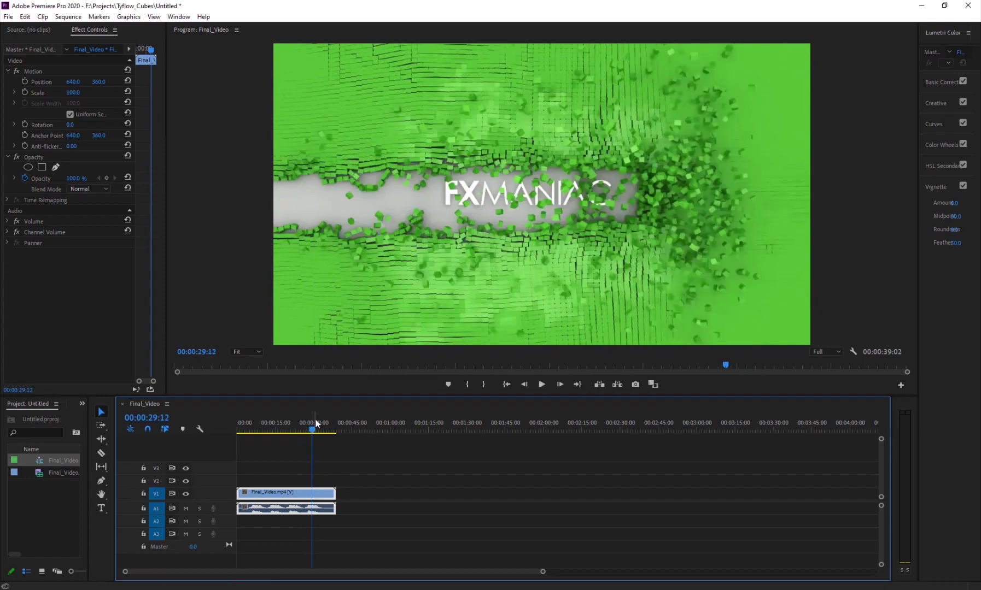
left_click(288, 432)
key("space")
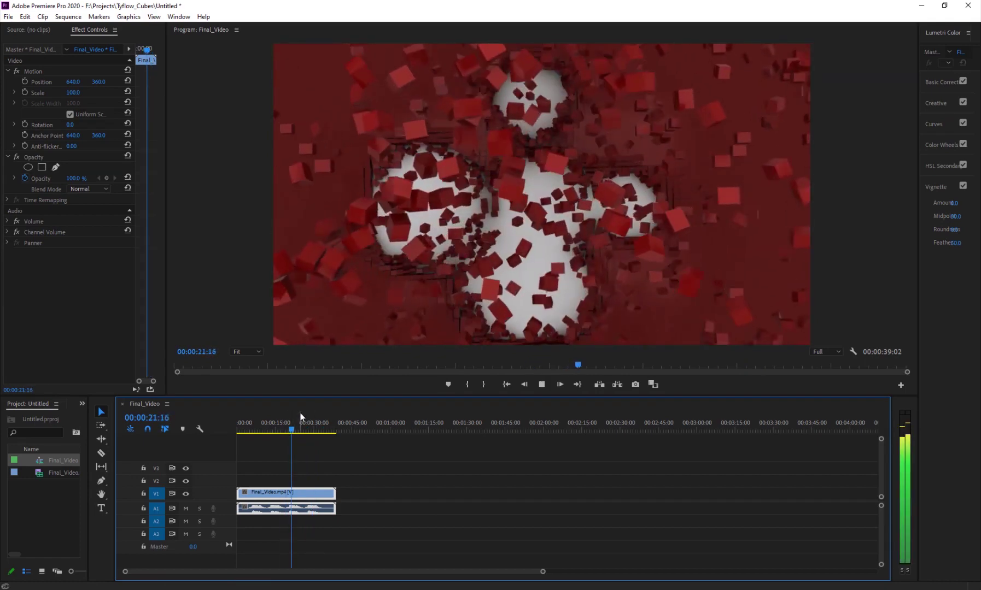
key("space")
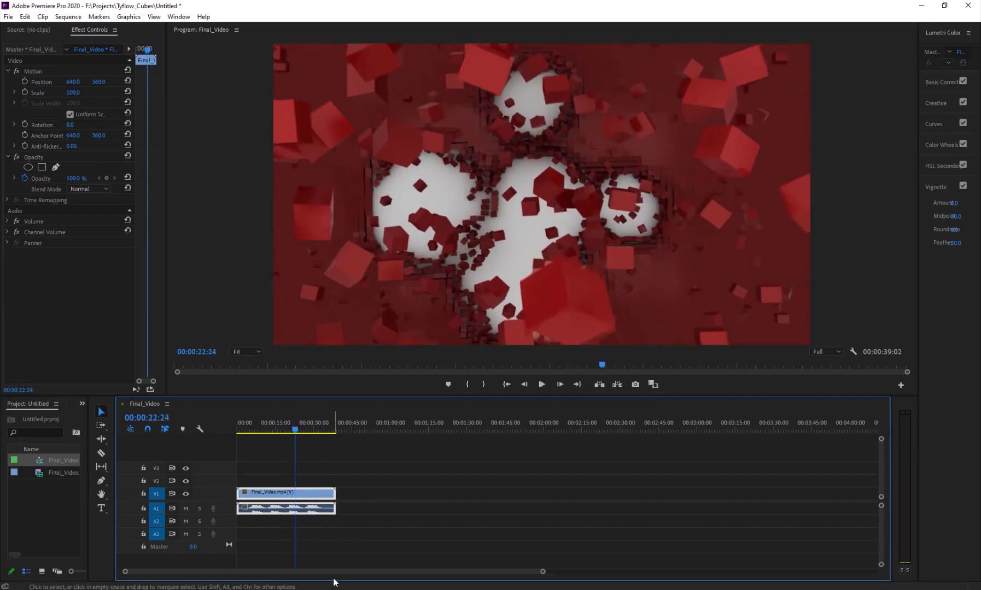
Step: Close Render Setup, switch to the Perspective viewport, and orbit and zoom around the parted cube grid
left_click(308, 549)
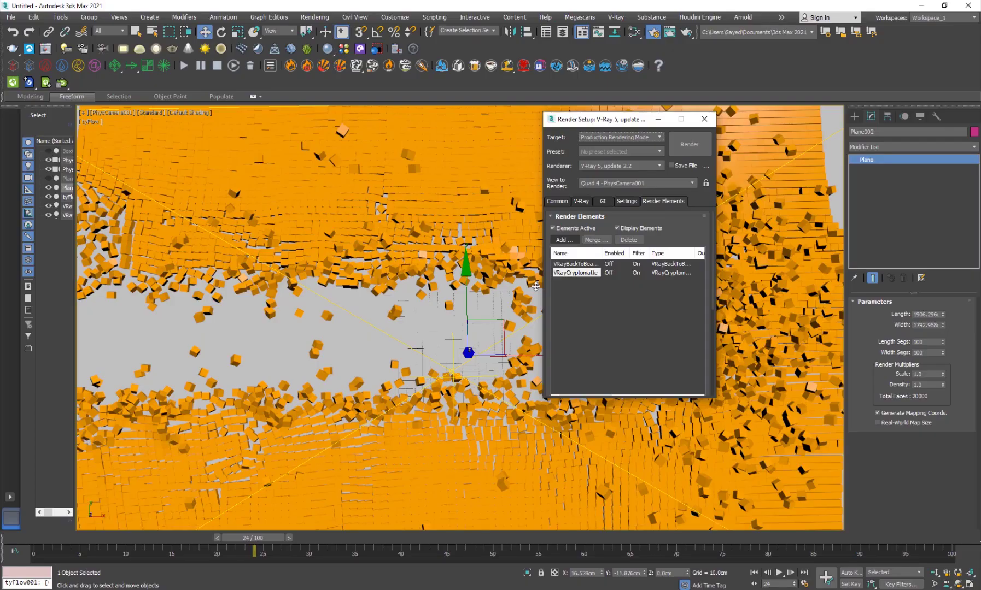
left_click(704, 119)
key("p")
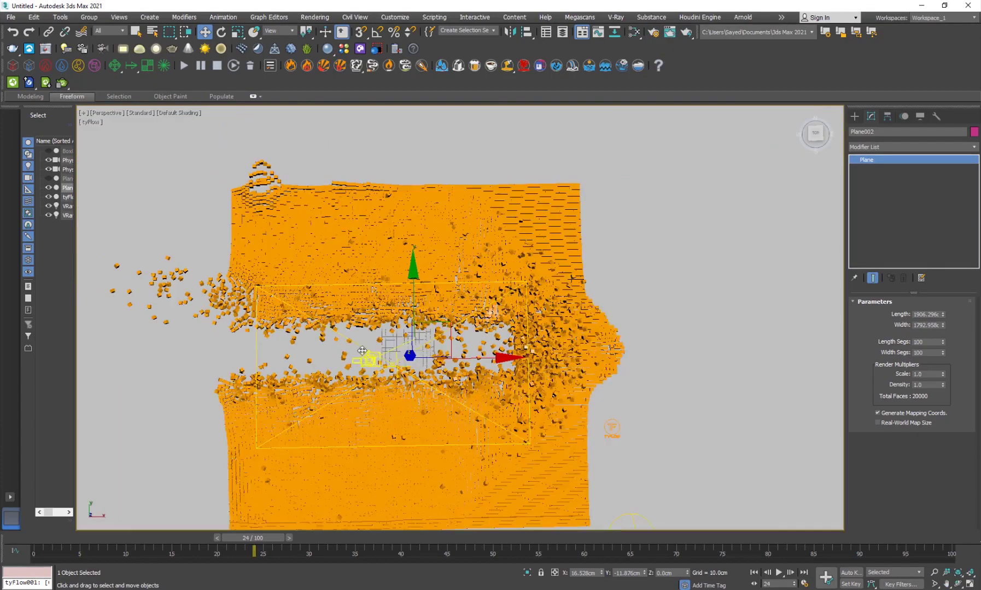
middle_click_drag(372, 399, 398, 327, "alt")
scroll(388, 405, "up", 5)
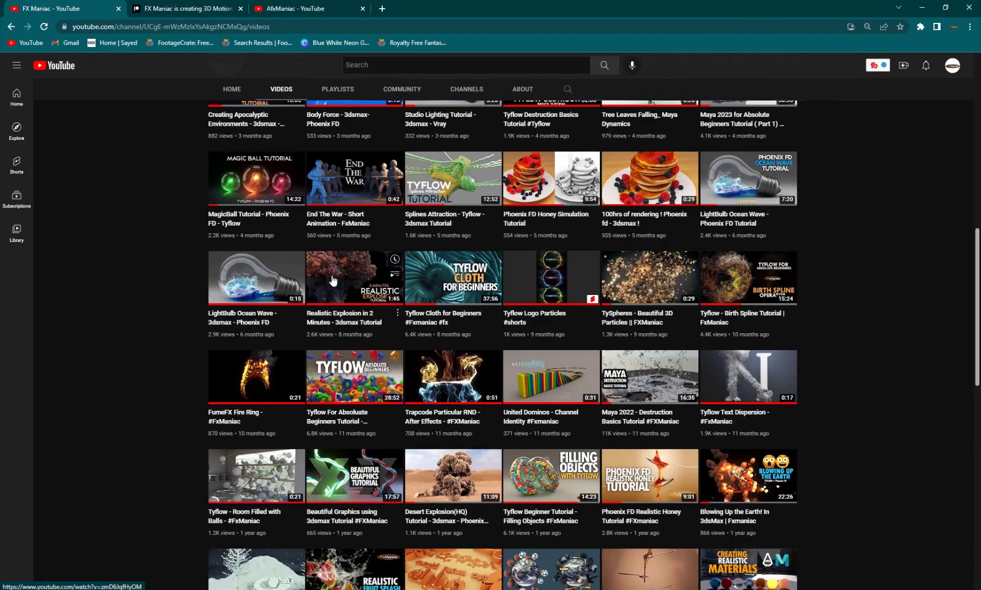
scroll(218, 301, "up", 10)
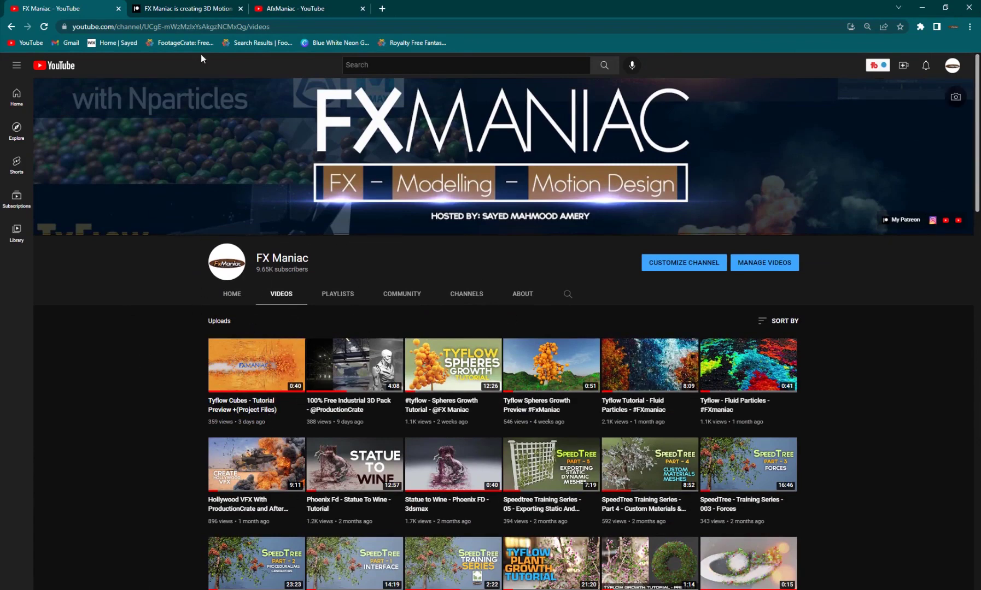
Step: Scroll through FX Maniac's Patreon posts, view the AfxManiac YouTube tab, and return to the Patreon page top
left_click(187, 9)
scroll(278, 279, "down", 6)
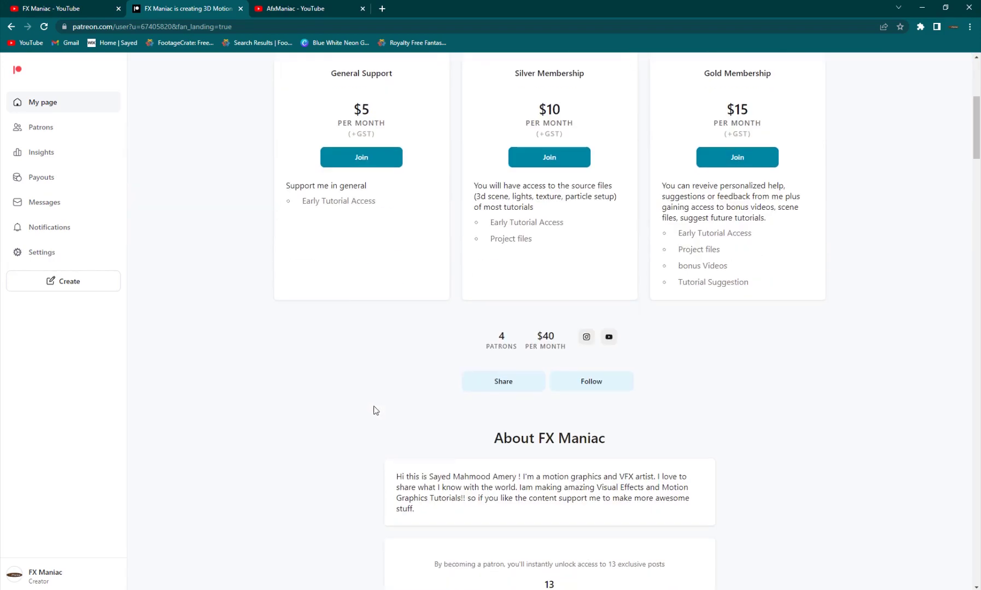
scroll(350, 306, "down", 4)
scroll(562, 355, "down", 20)
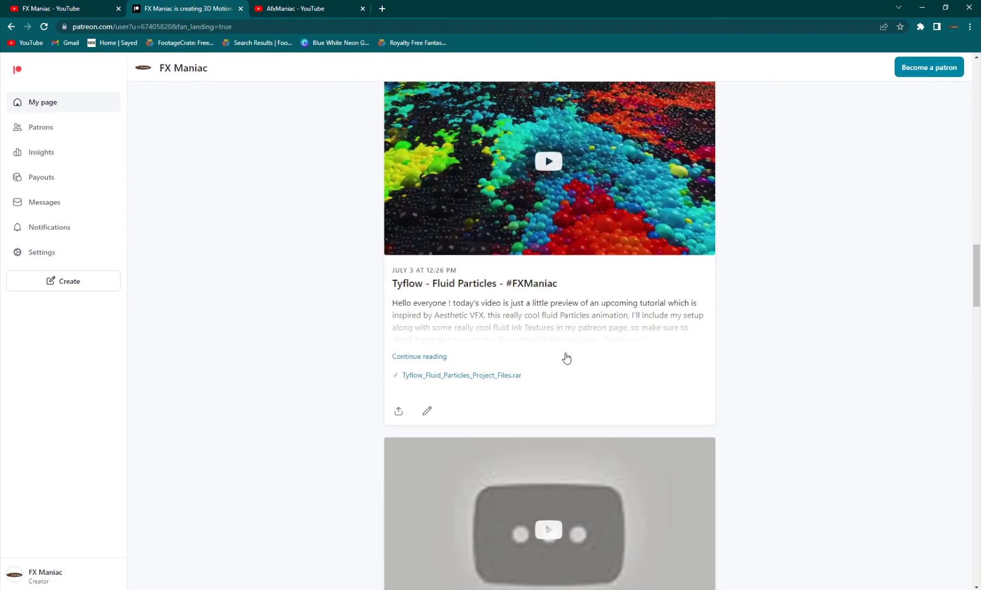
scroll(536, 310, "up", 9)
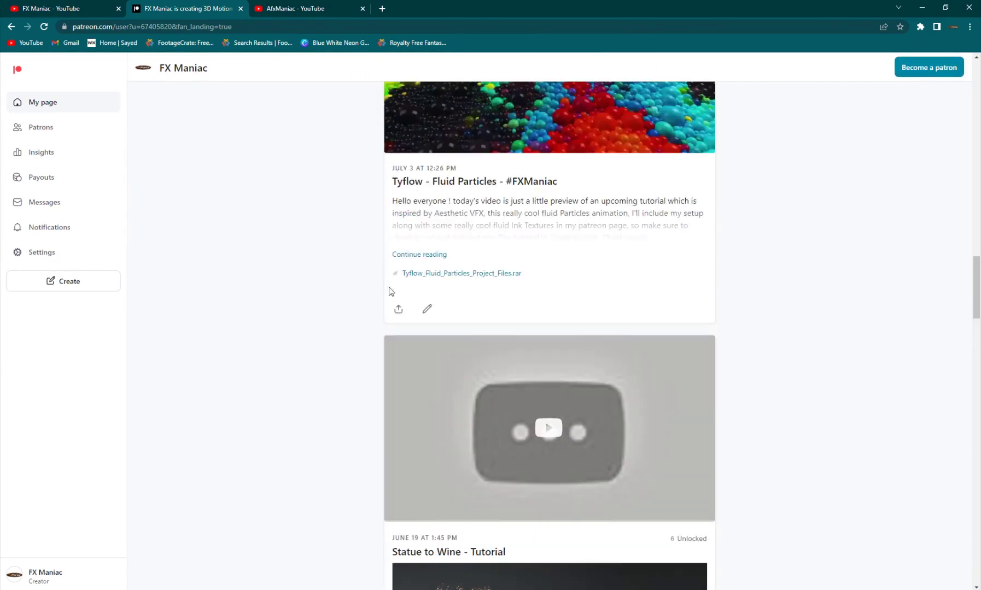
left_click(290, 7)
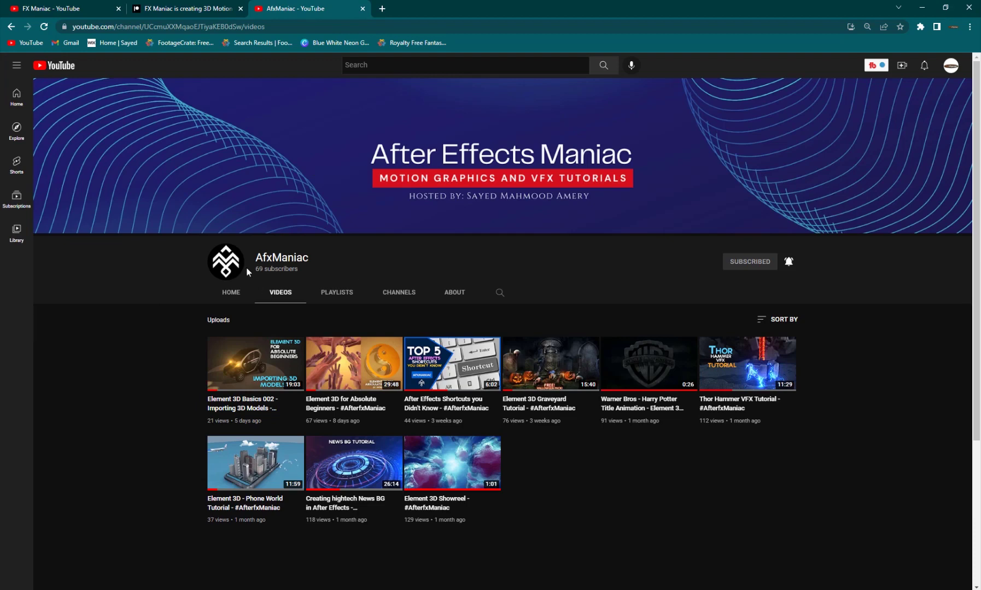
left_click(170, 6)
scroll(429, 319, "up", 10)
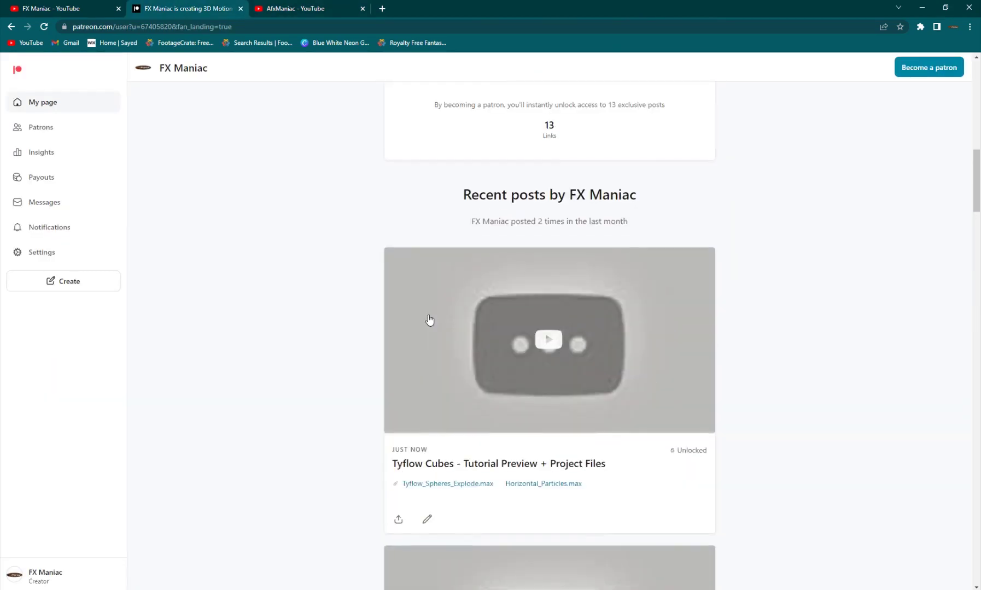
scroll(429, 319, "up", 3)
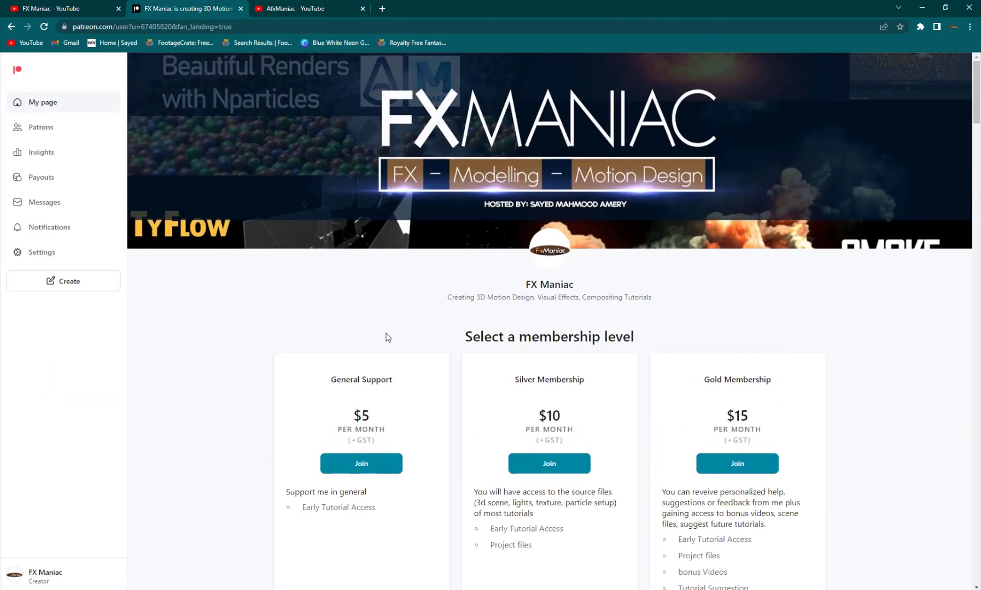